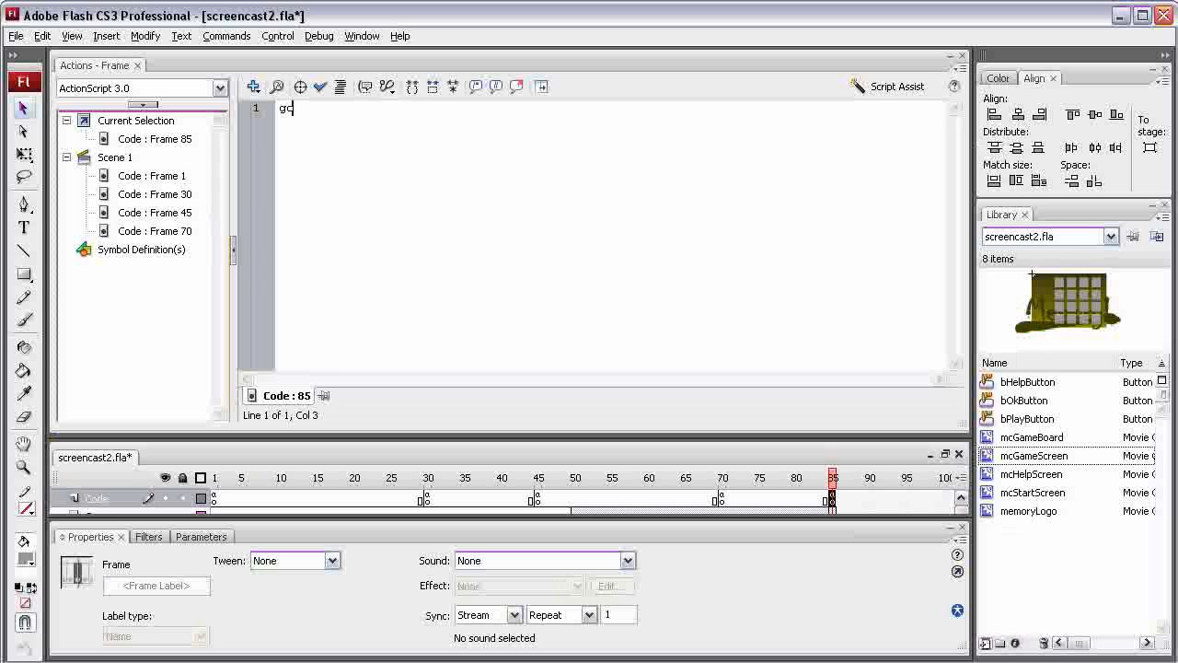
Step: Complete the frame 85 script on the Code layer as gotoAndPlay(1); and collapse the script editor
{"action": "type", "text": "toAn"}
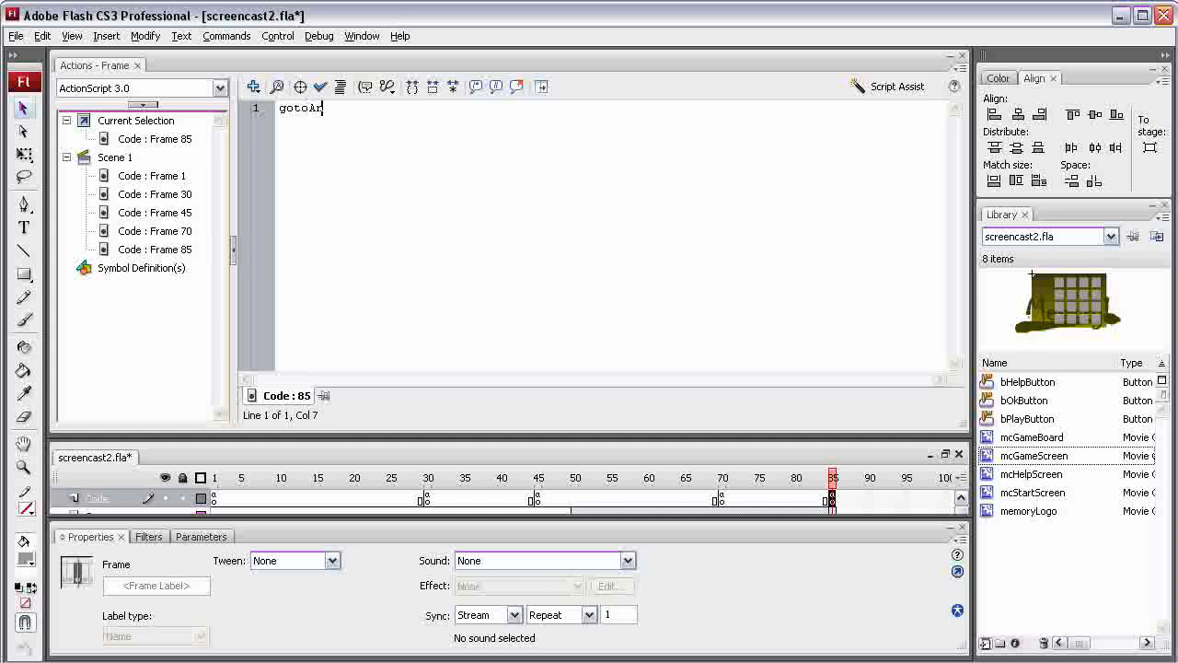
{"action": "type", "text": "dPlay(1);"}
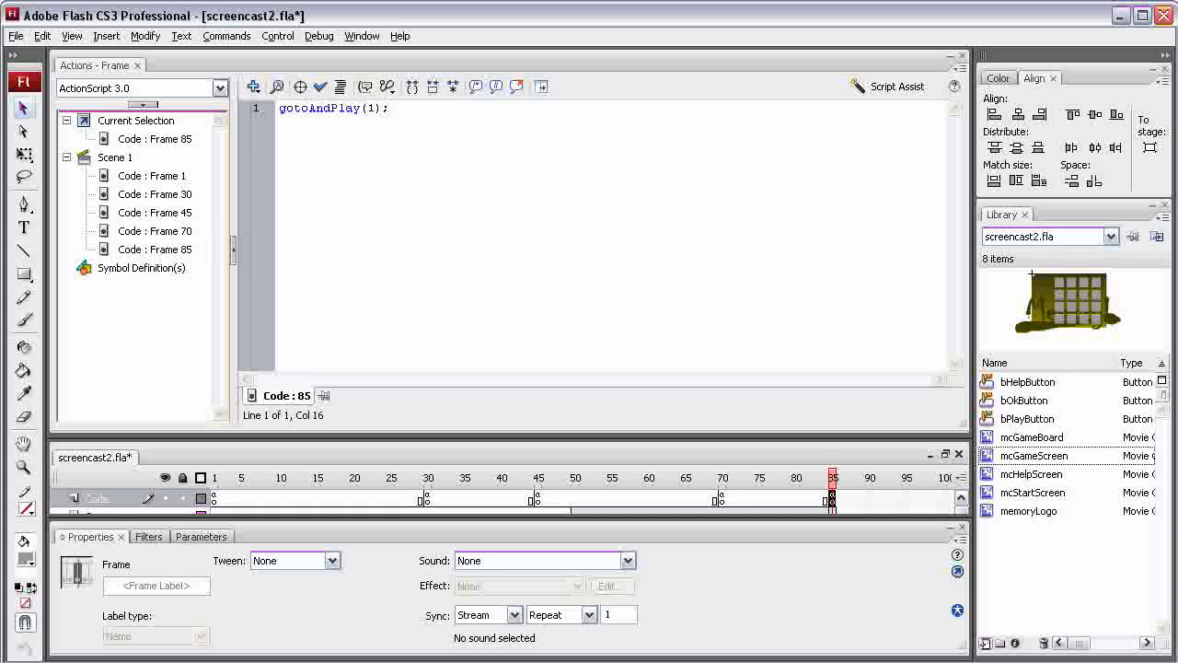
{"action": "key", "text": "F9"}
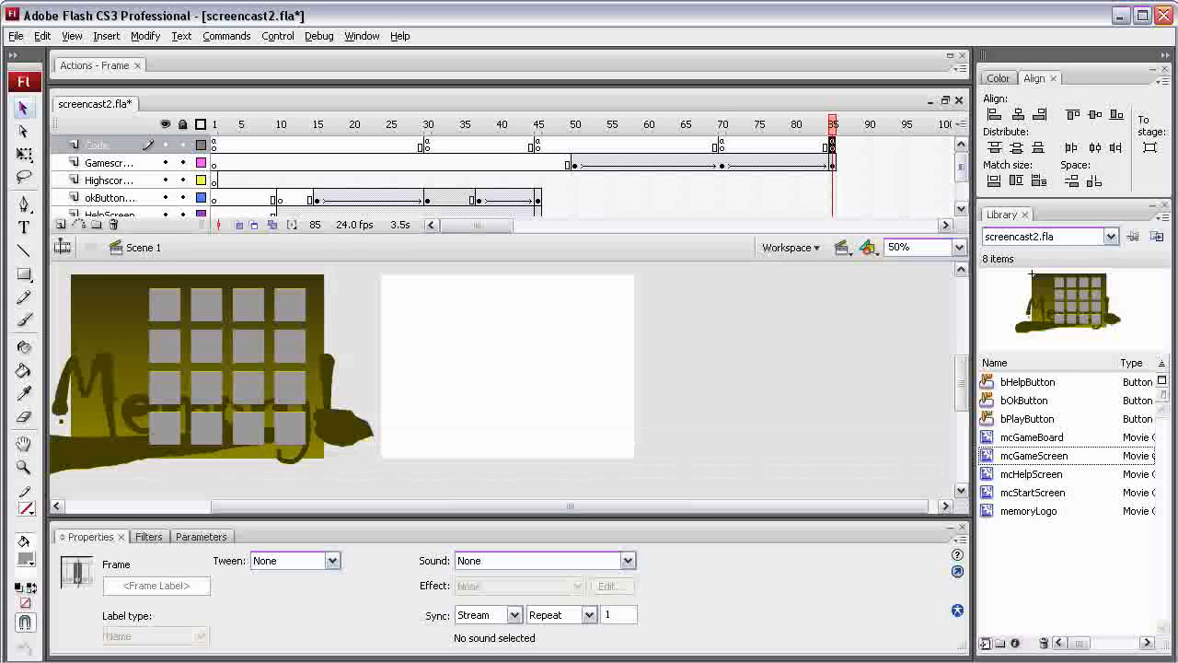
{"action": "left_click", "coordinate": [721, 144]}
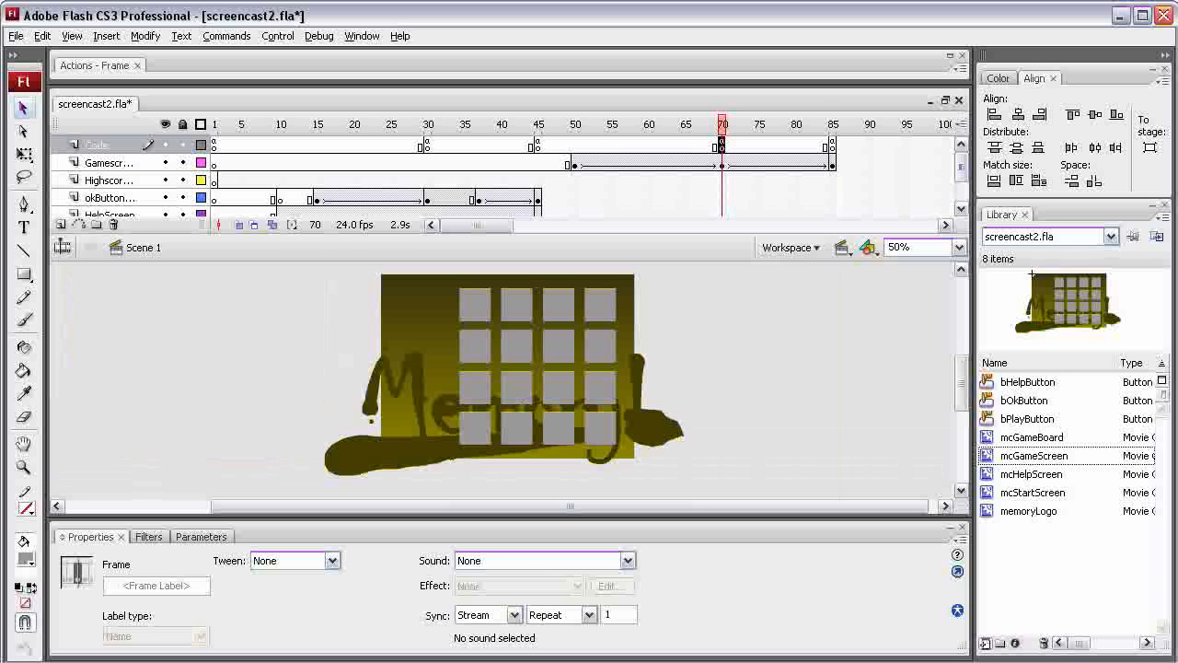
{"action": "left_click", "coordinate": [1023, 400]}
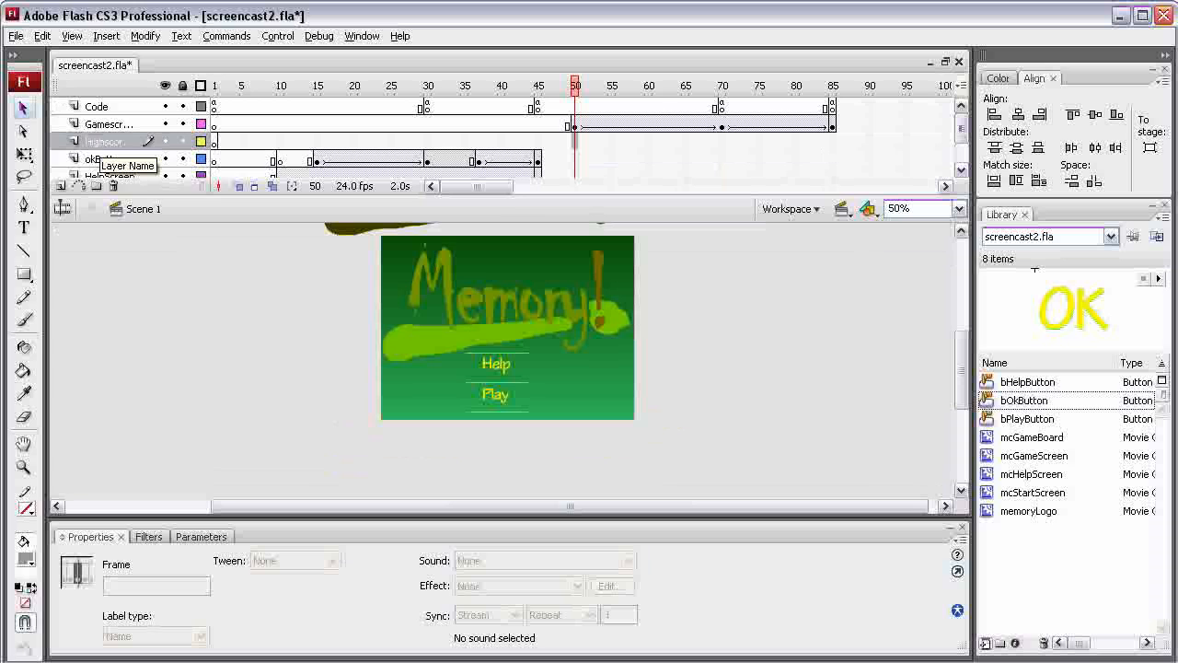
{"action": "right_click", "coordinate": [103, 142]}
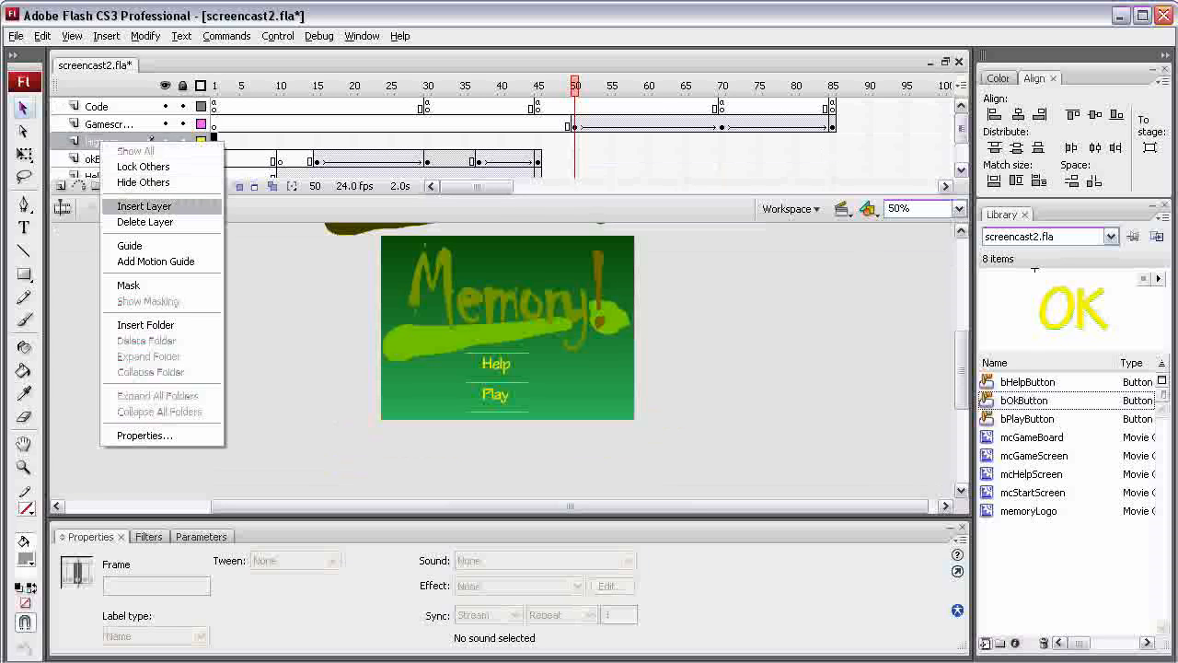
{"action": "left_click", "coordinate": [144, 206]}
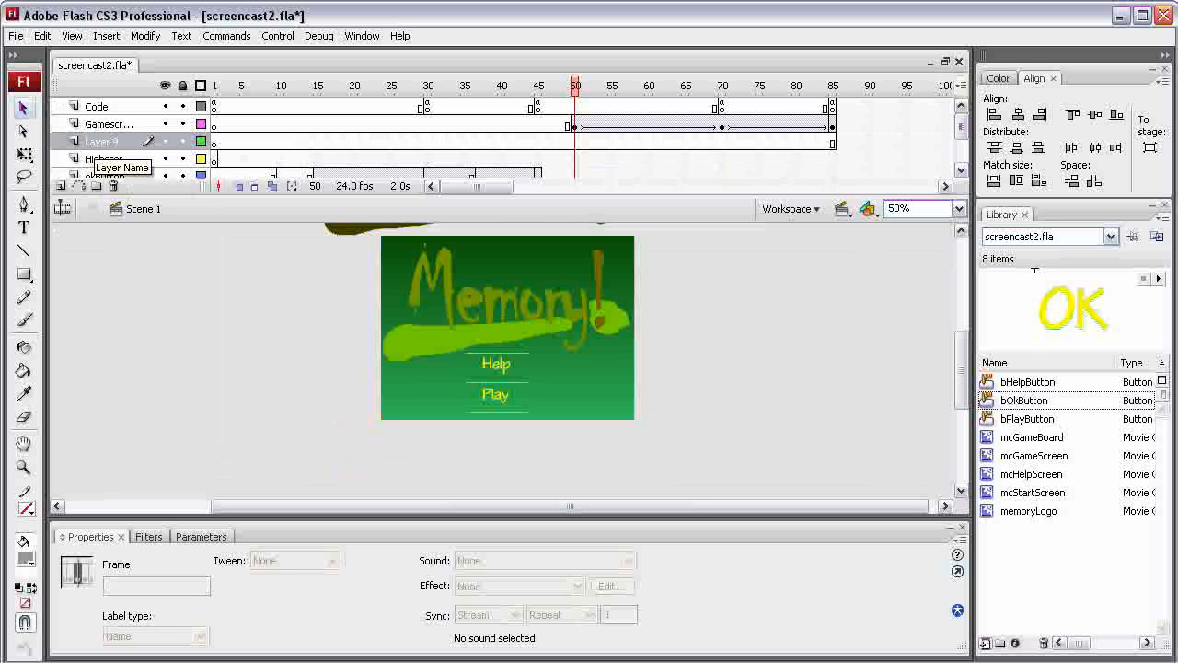
{"action": "left_click", "coordinate": [97, 143]}
{"action": "right_click", "coordinate": [97, 142]}
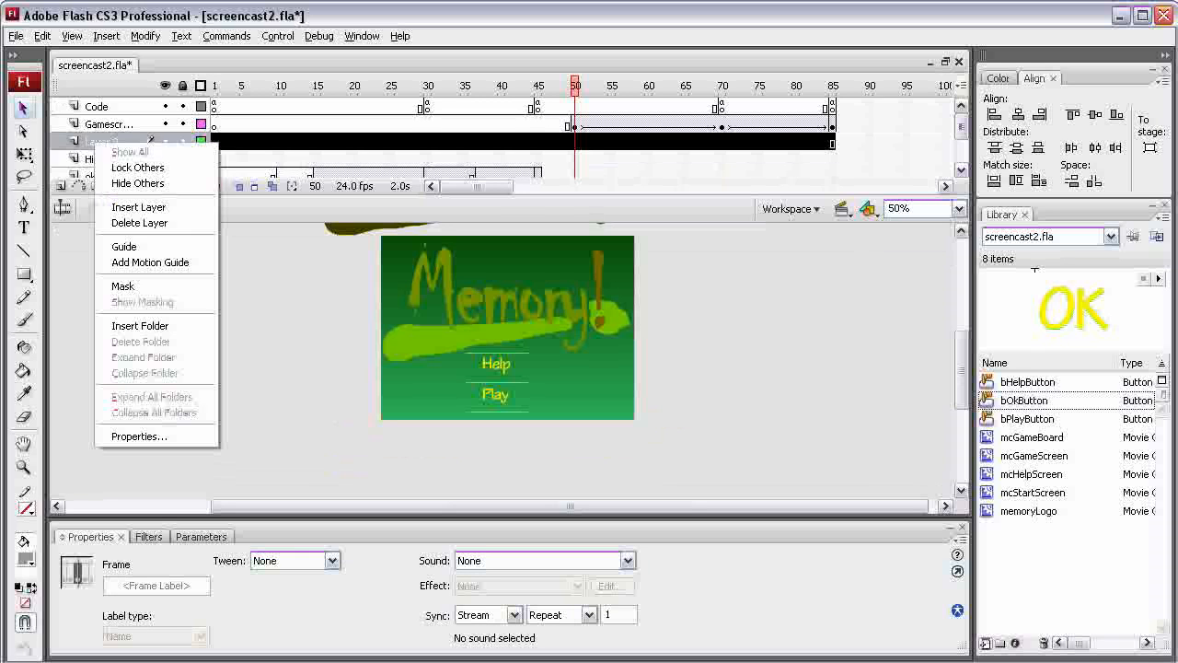
{"action": "left_click", "coordinate": [139, 223]}
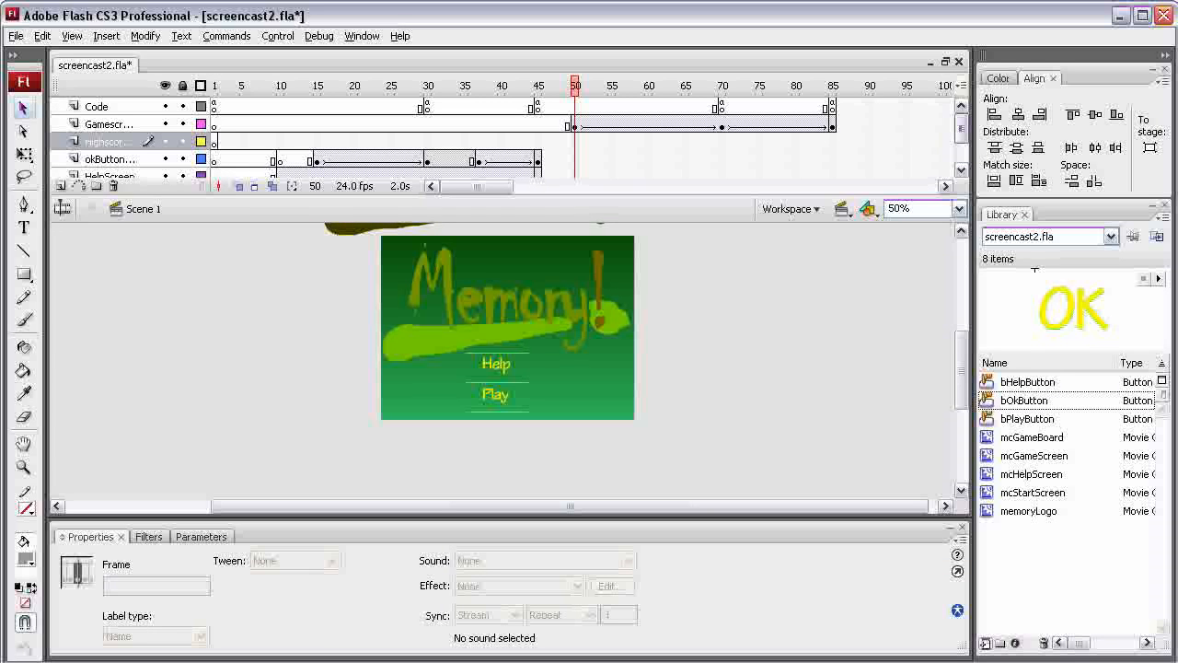
Step: Insert a keyframe at frame 65 on the okButton layer
{"action": "left_click_drag", "start_coordinate": [574, 86], "coordinate": [721, 85]}
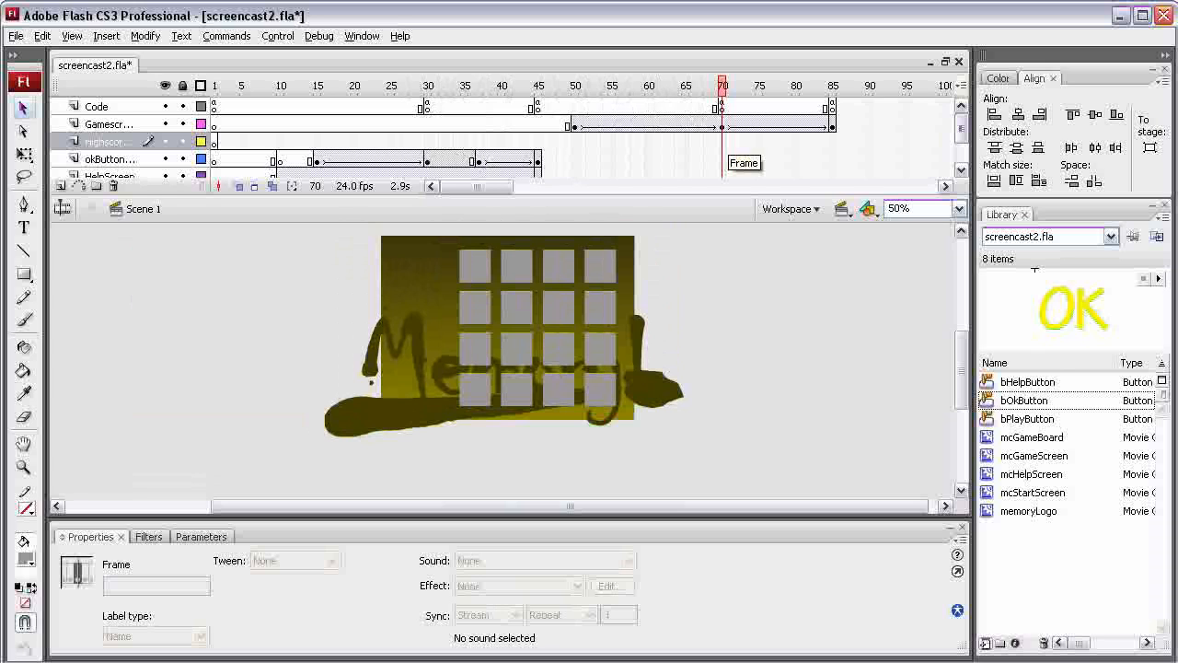
{"action": "left_click", "coordinate": [723, 159]}
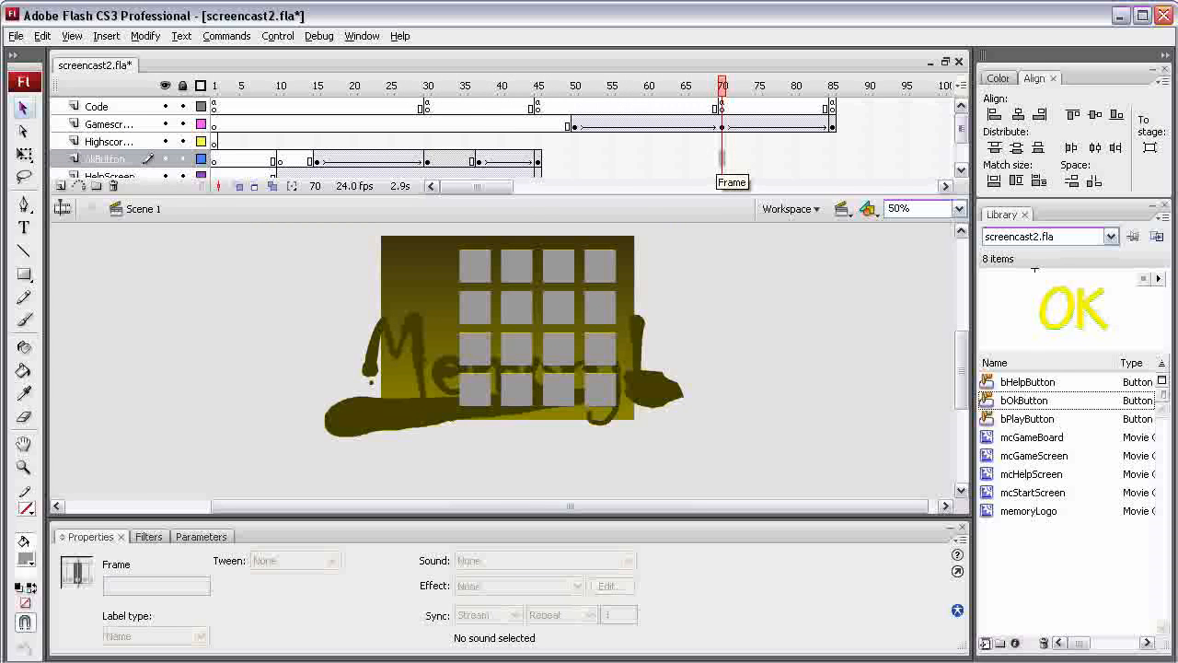
{"action": "left_click", "coordinate": [686, 158]}
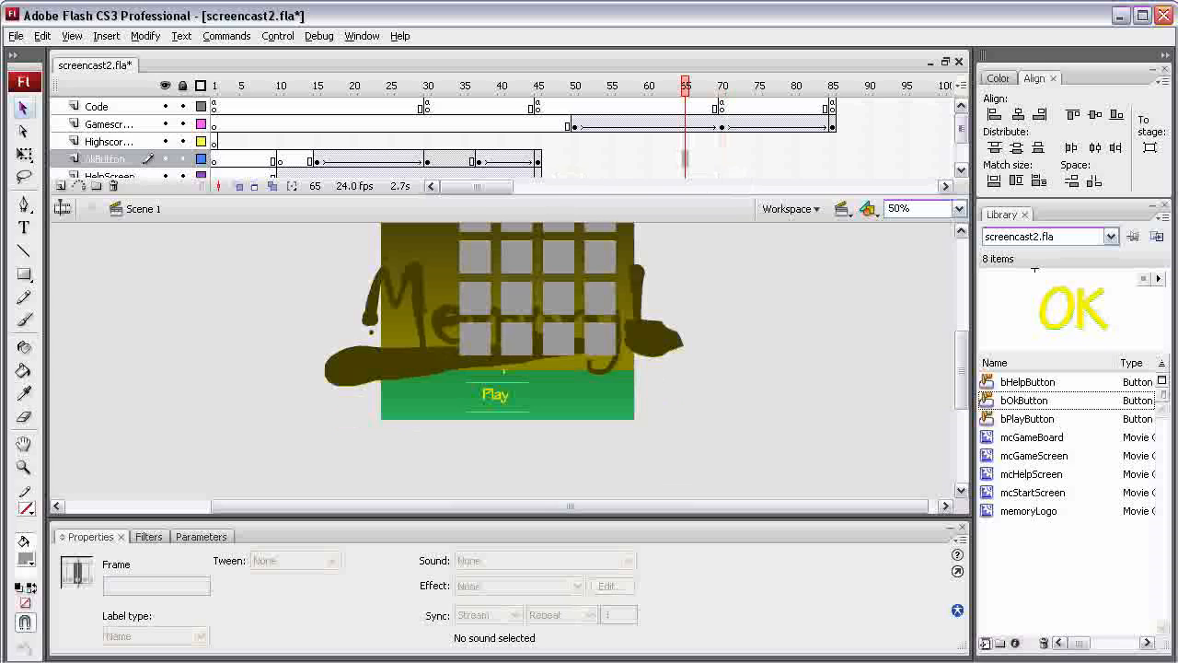
{"action": "left_click", "coordinate": [537, 162]}
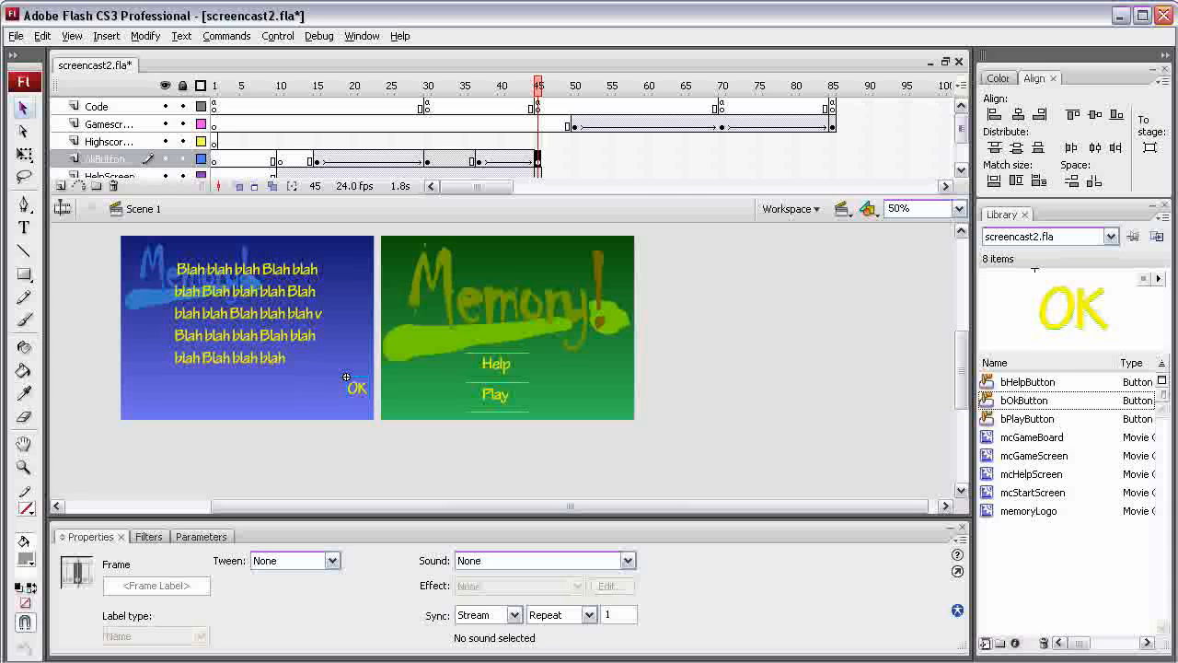
{"action": "left_click", "coordinate": [685, 161]}
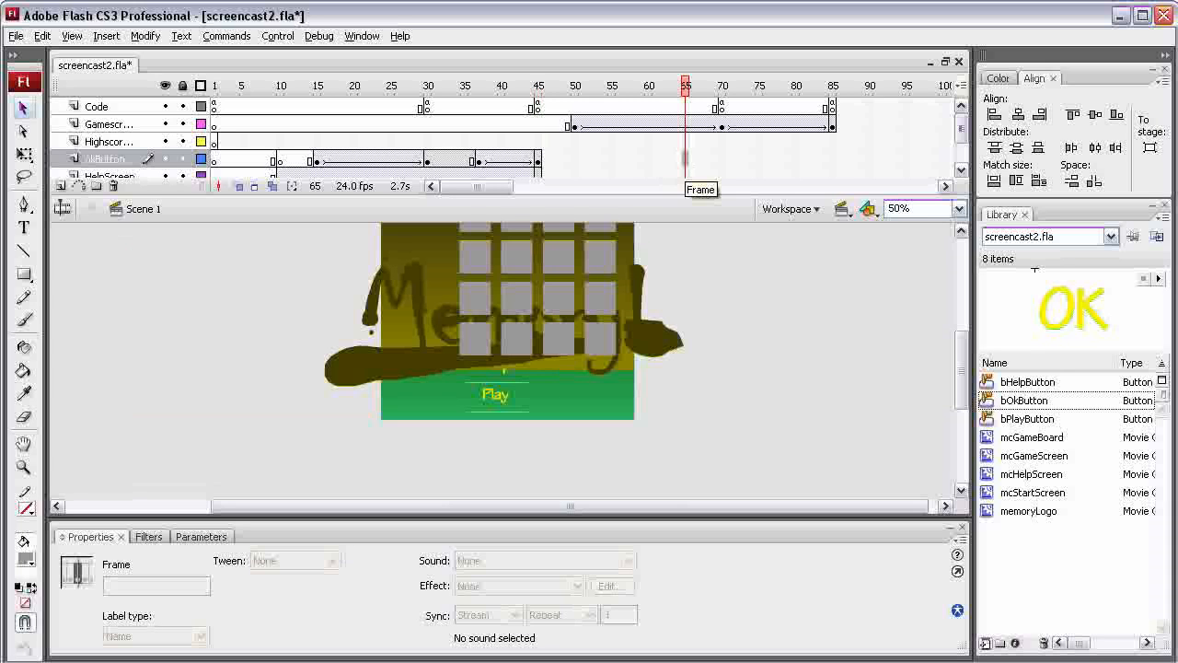
{"action": "right_click", "coordinate": [684, 159]}
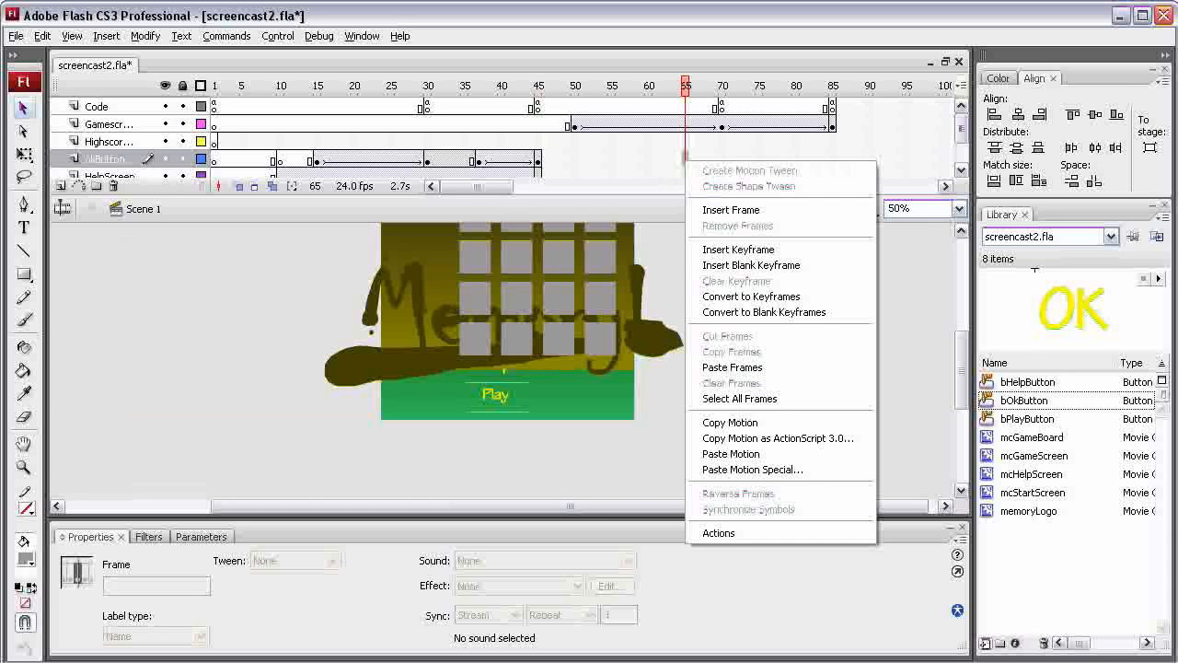
{"action": "left_click", "coordinate": [738, 250]}
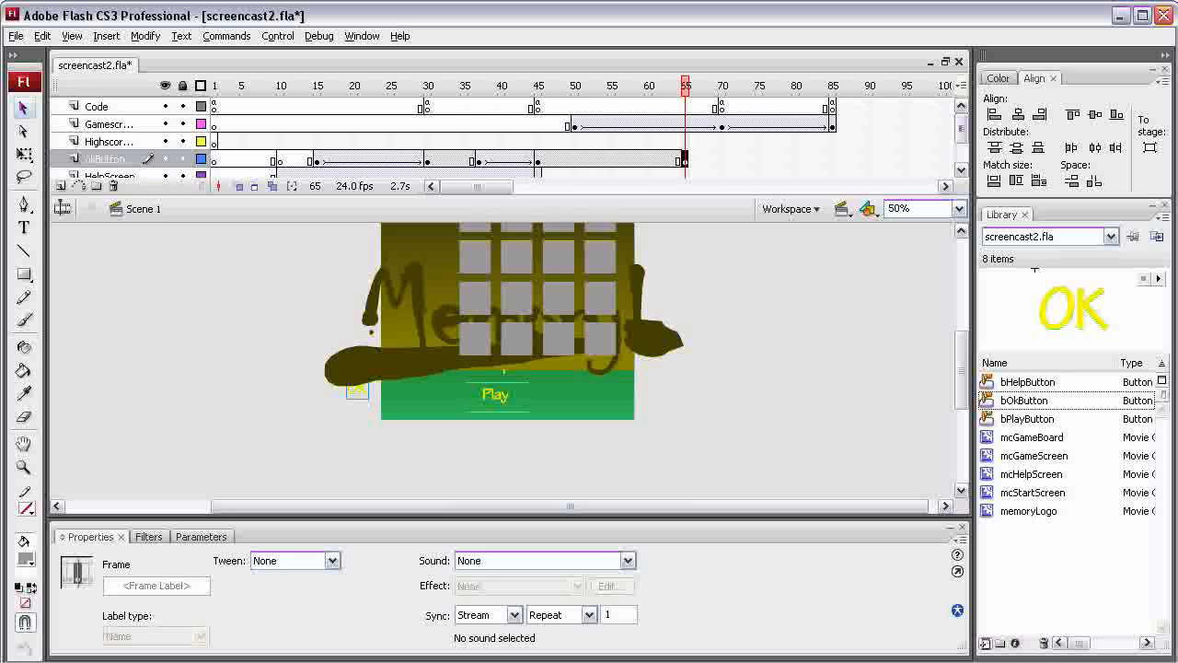
Step: Insert a blank keyframe at frame 46 on the okButton layer, clearing the OK button from the frames before 65
{"action": "left_click_drag", "start_coordinate": [684, 86], "coordinate": [544, 85]}
{"action": "left_click", "coordinate": [346, 378]}
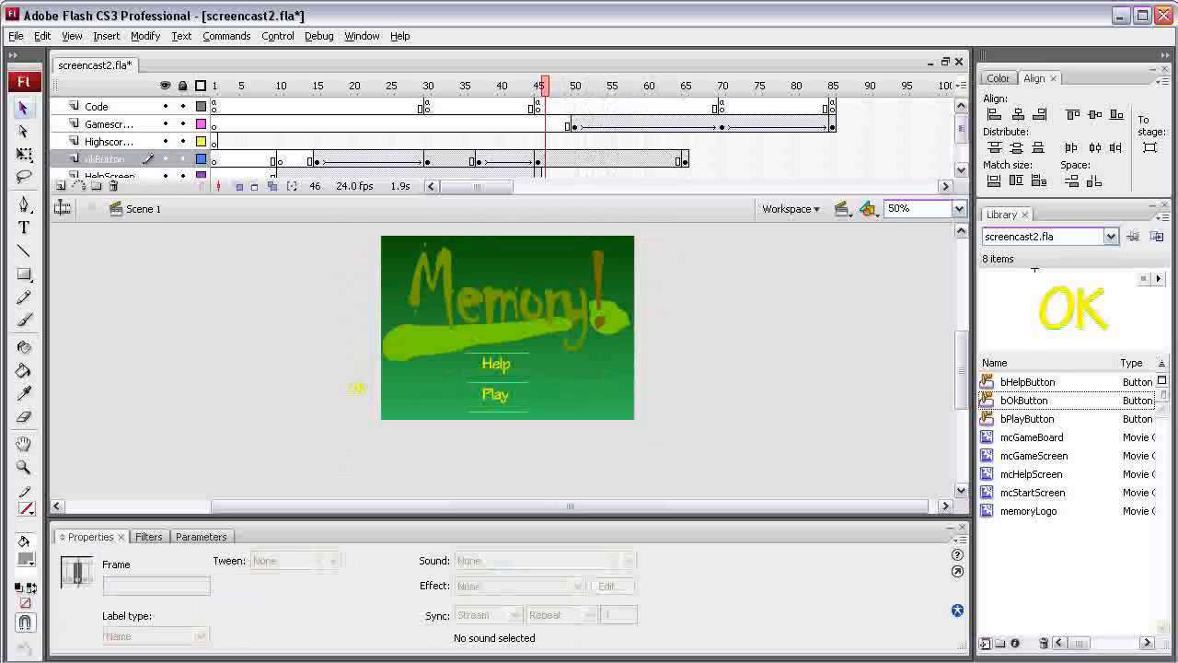
{"action": "right_click", "coordinate": [544, 158]}
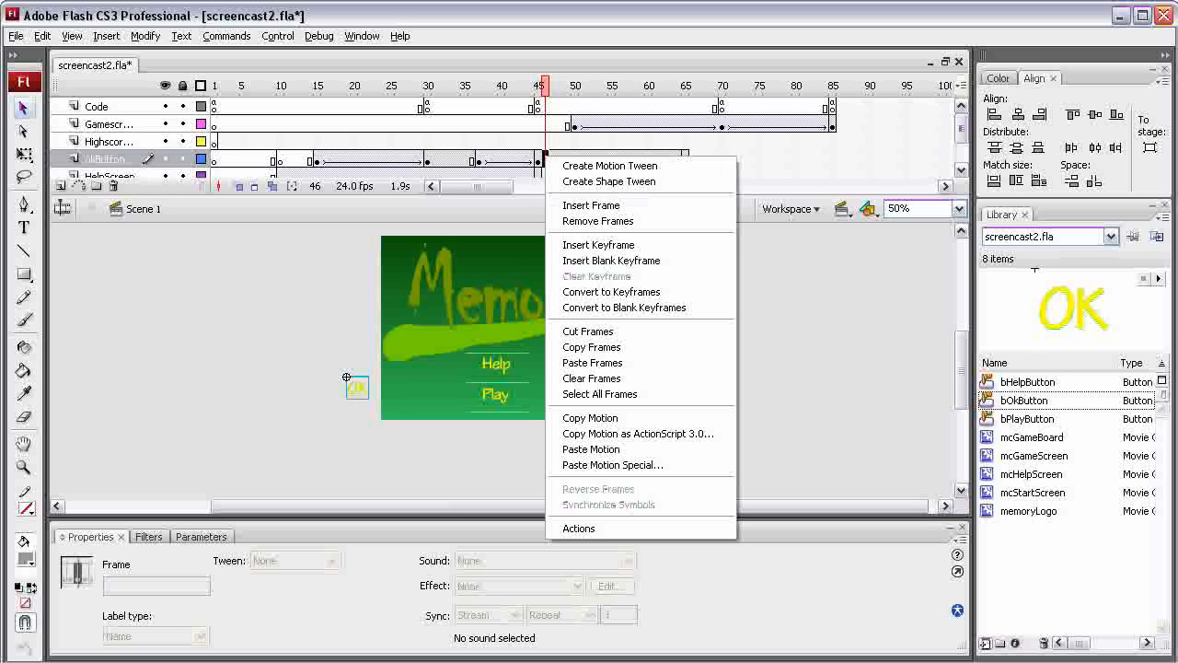
{"action": "left_click", "coordinate": [611, 261]}
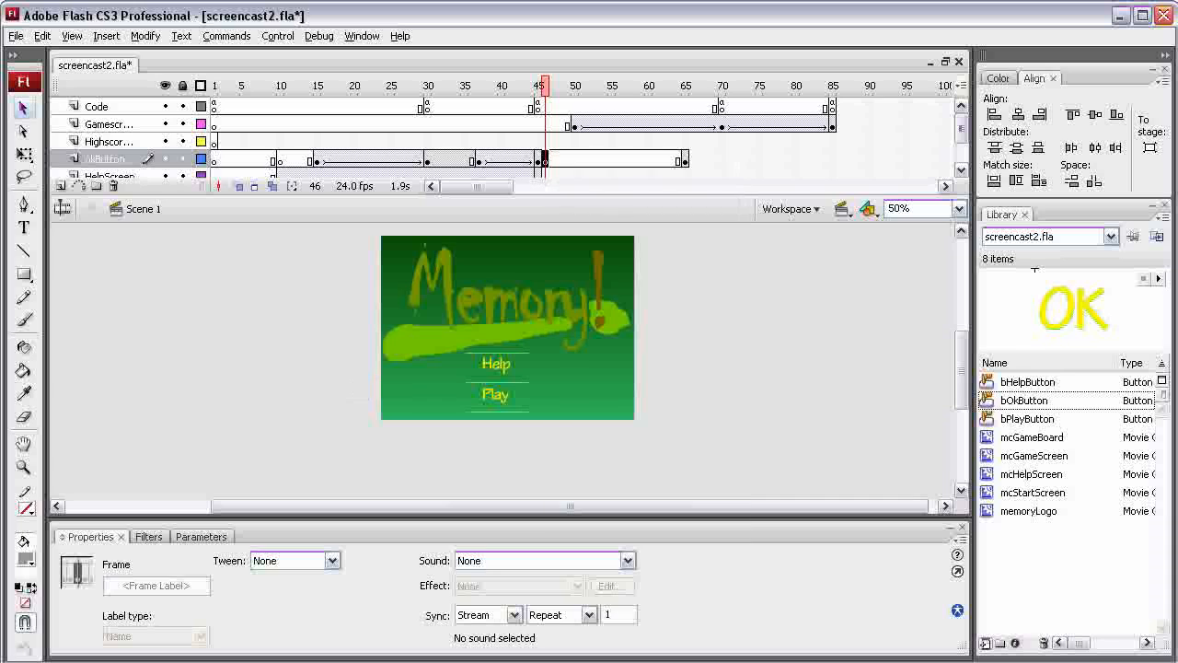
{"action": "left_click_drag", "start_coordinate": [545, 85], "coordinate": [537, 86]}
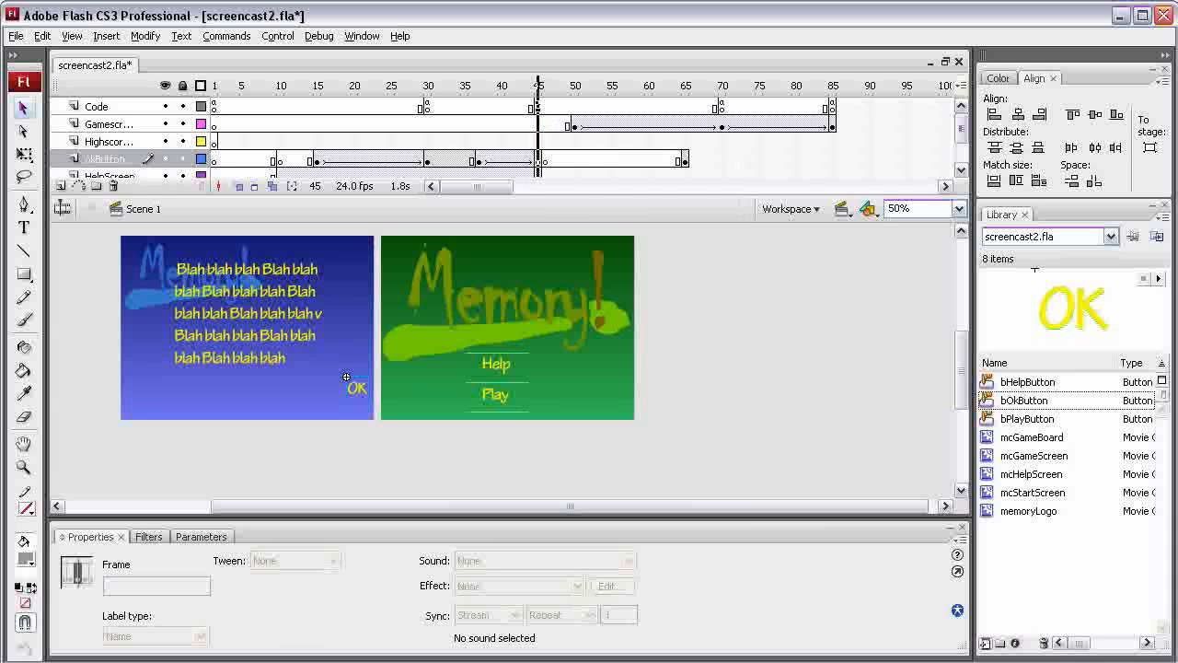
Step: Insert a keyframe at frame 70 on the okButton layer
{"action": "left_click_drag", "start_coordinate": [537, 85], "coordinate": [686, 86]}
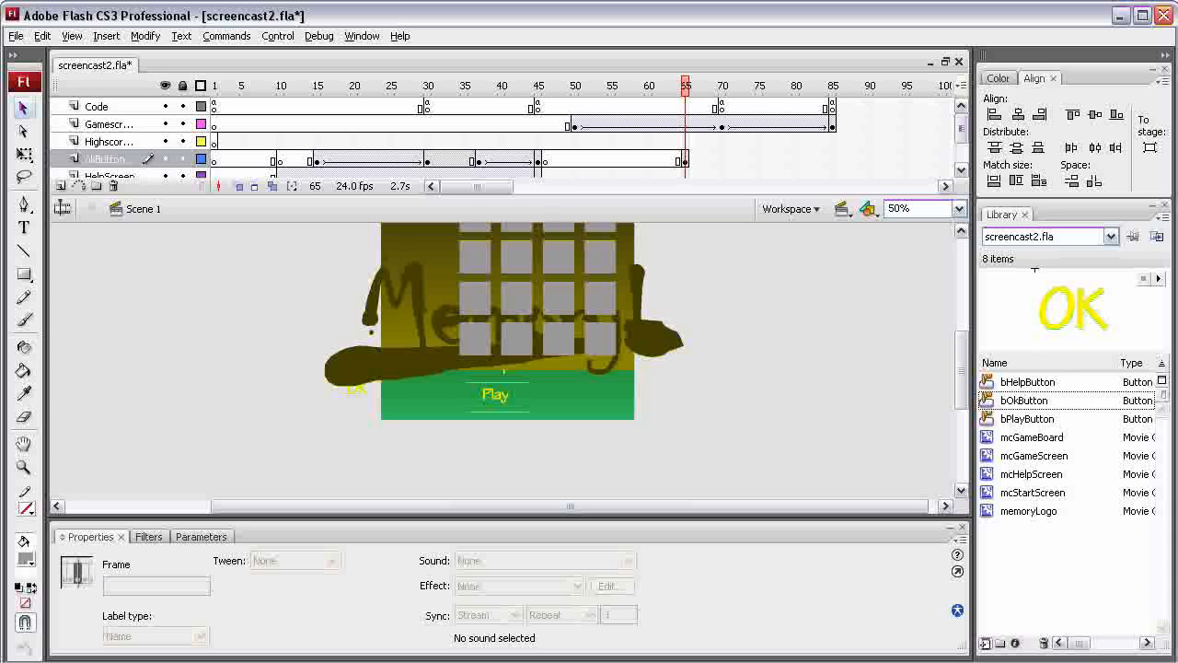
{"action": "right_click", "coordinate": [722, 159]}
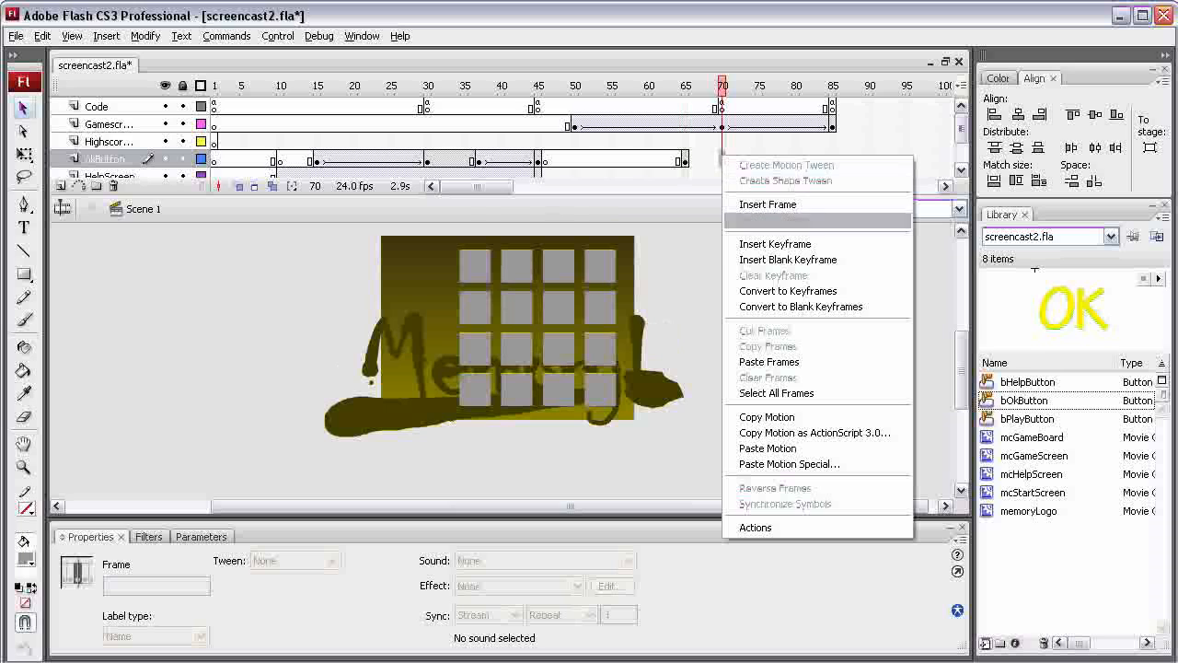
{"action": "left_click", "coordinate": [775, 244]}
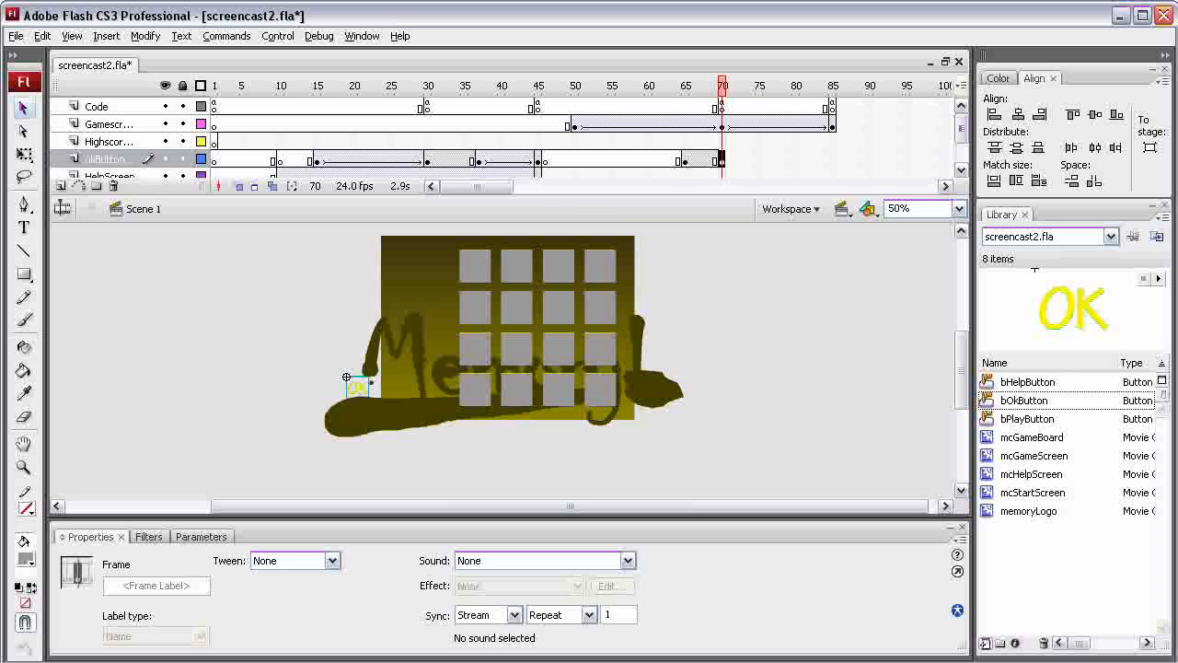
{"action": "key", "text": "ctrl+a"}
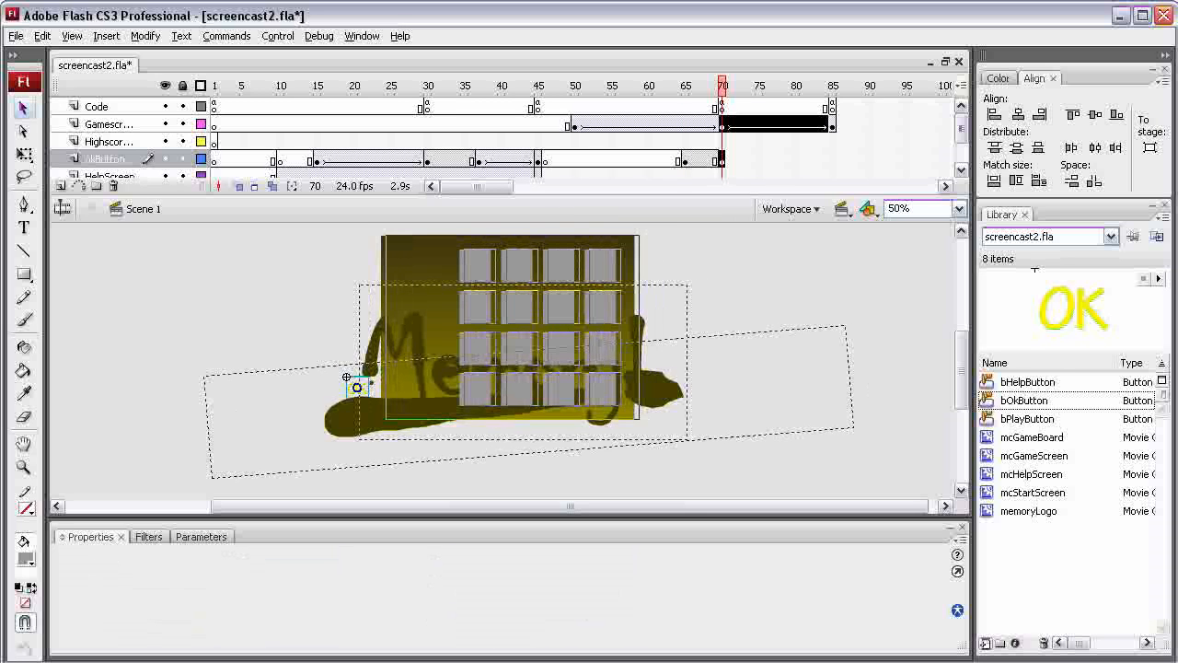
{"action": "left_click", "coordinate": [386, 237]}
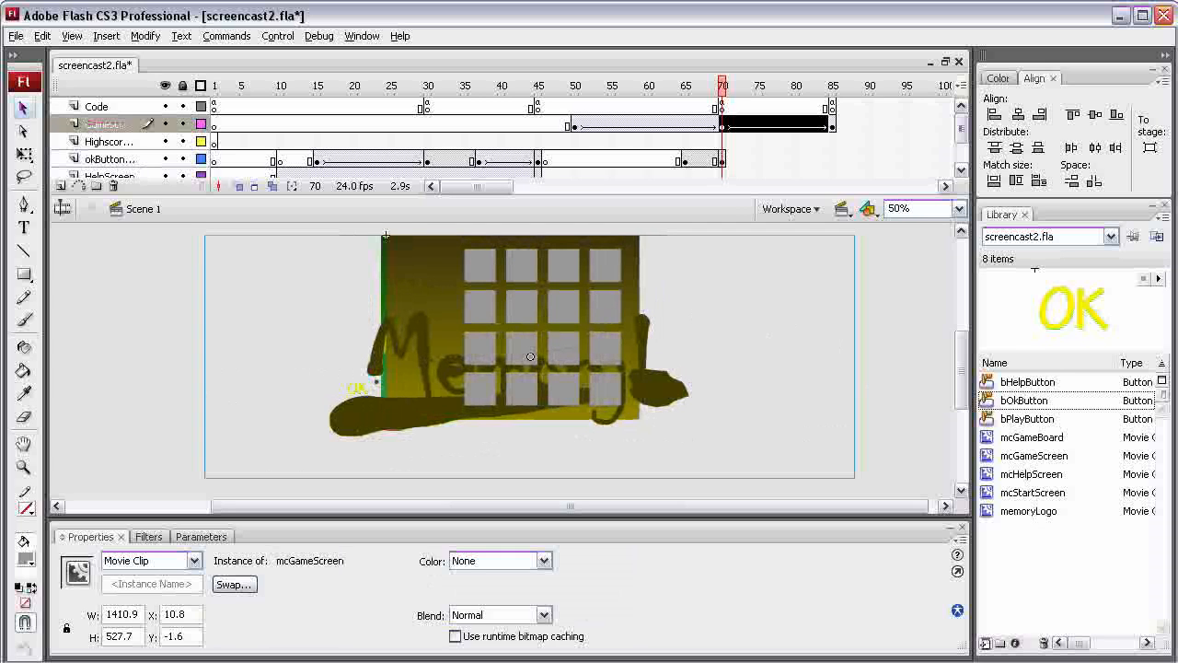
{"action": "left_click_drag", "start_coordinate": [385, 236], "coordinate": [381, 236]}
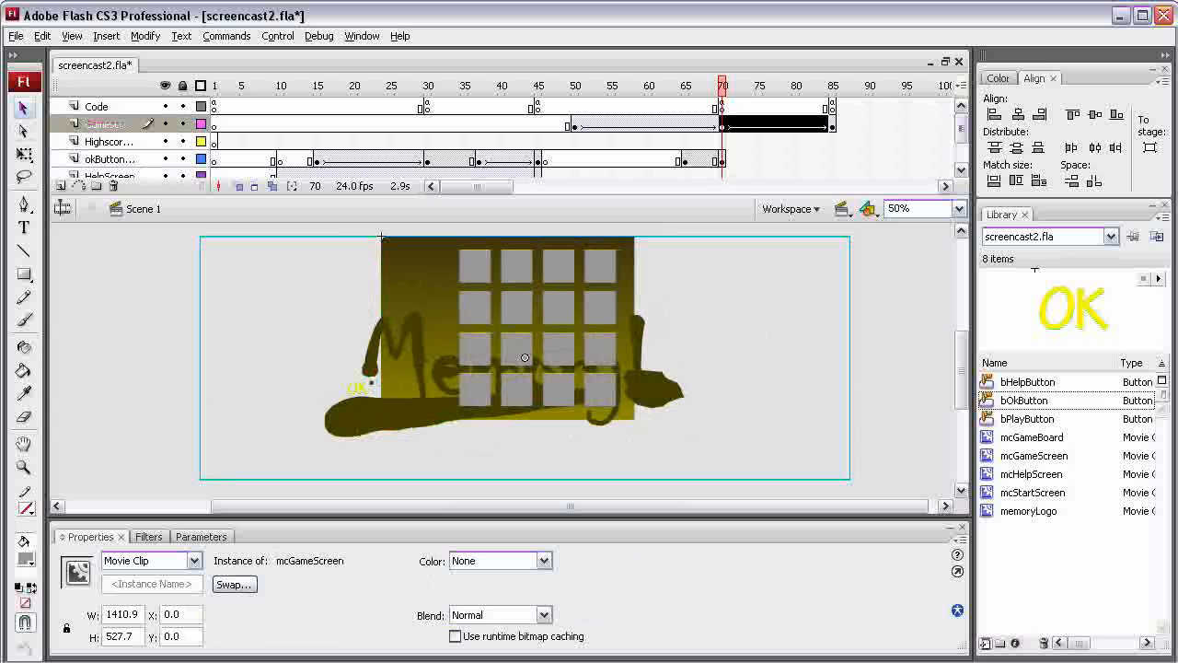
Step: Lock the game screen layer, keeping it visible
{"action": "left_click", "coordinate": [166, 124]}
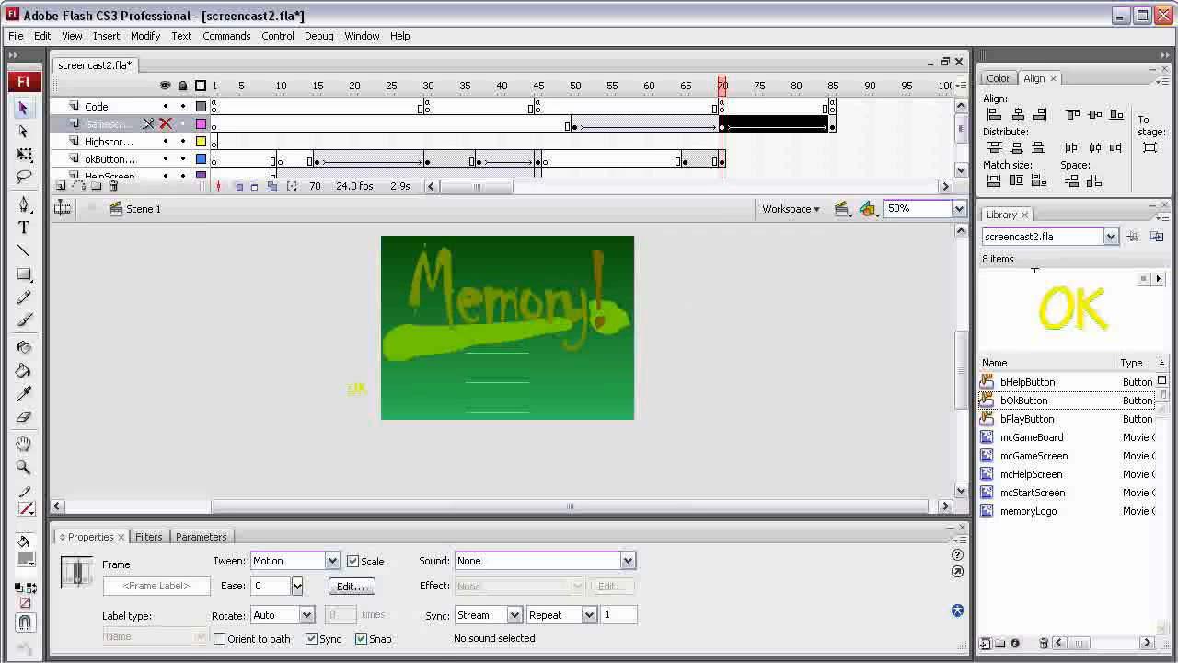
{"action": "left_click", "coordinate": [166, 123]}
{"action": "left_click", "coordinate": [108, 123]}
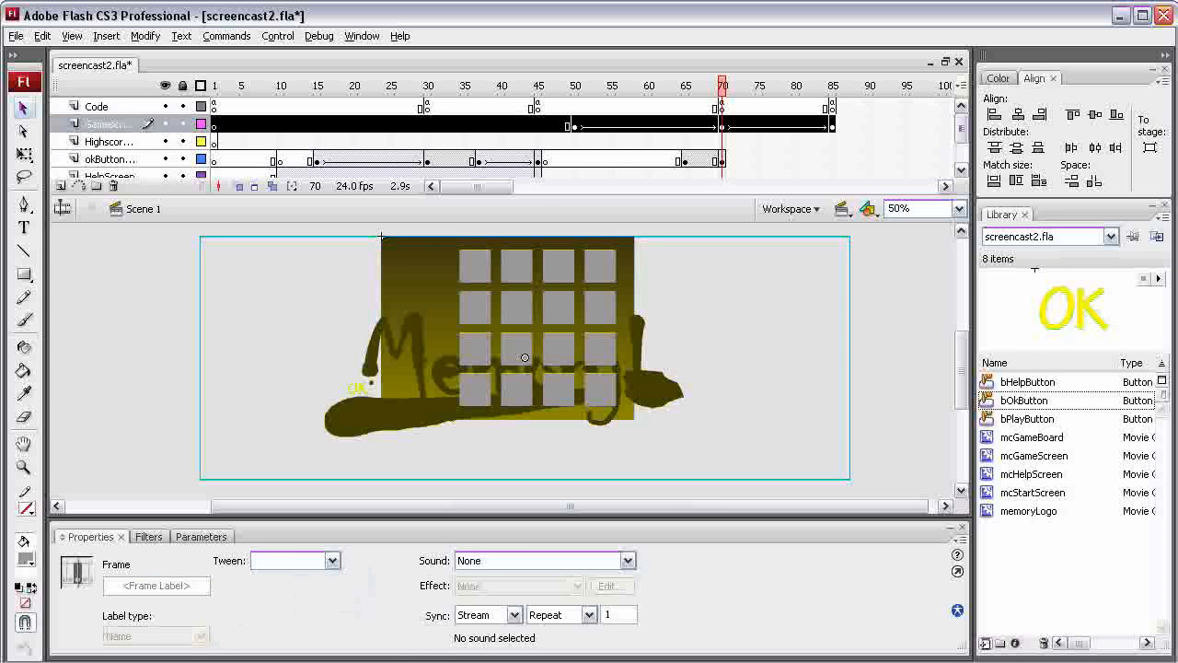
{"action": "left_click", "coordinate": [182, 123]}
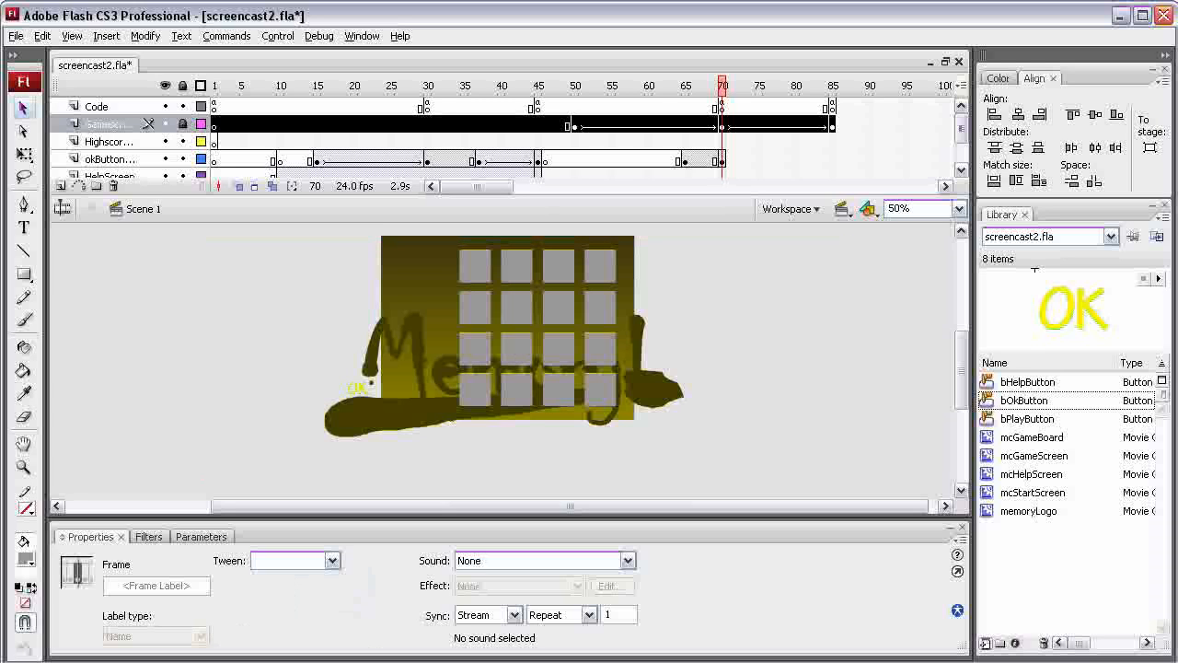
Step: Move the OK button onto the game screen at frame 70 and place the okButton layer directly above the game screen layer
{"action": "left_click", "coordinate": [111, 158]}
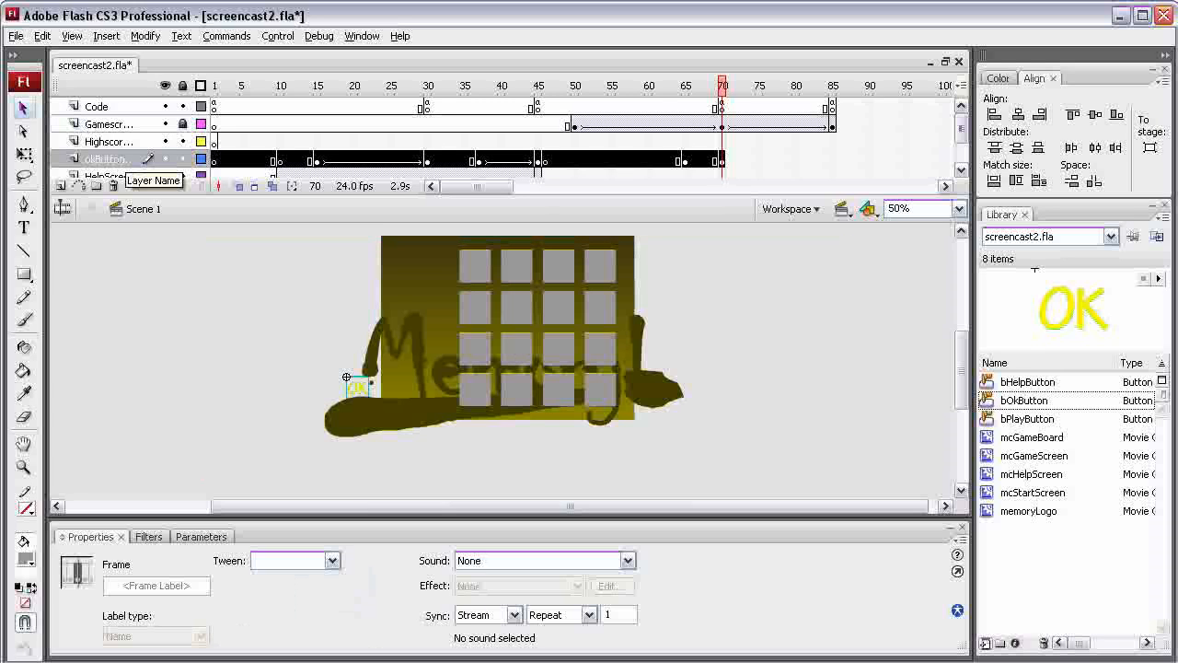
{"action": "left_click", "coordinate": [346, 377]}
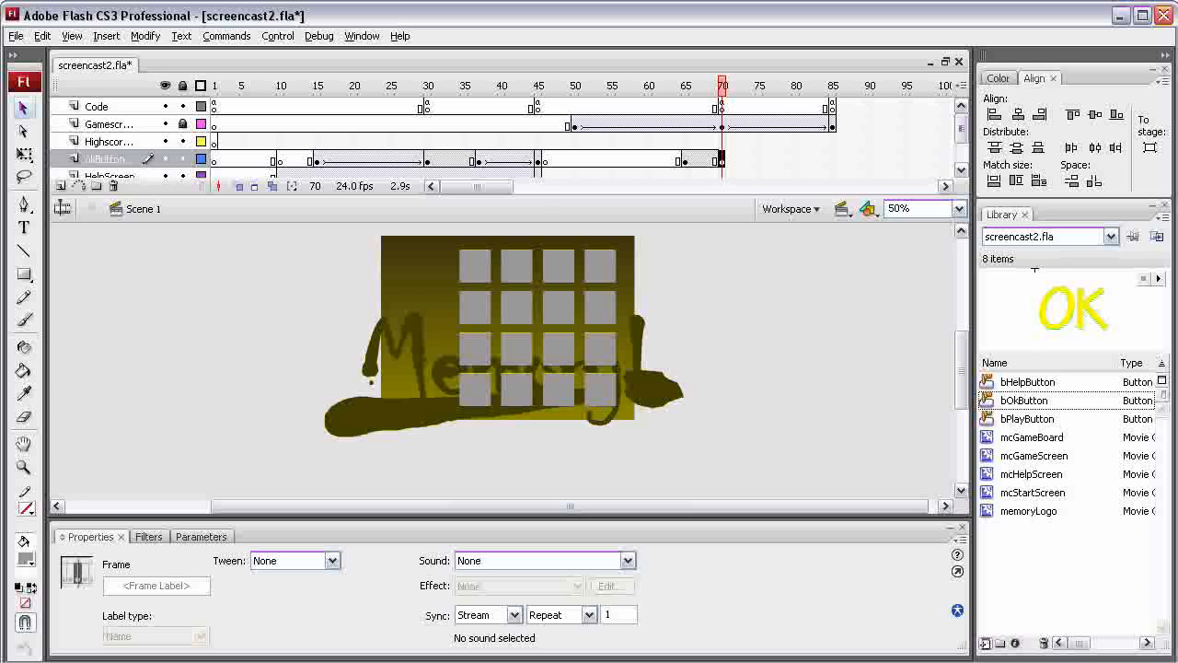
{"action": "left_click_drag", "start_coordinate": [97, 162], "coordinate": [97, 117]}
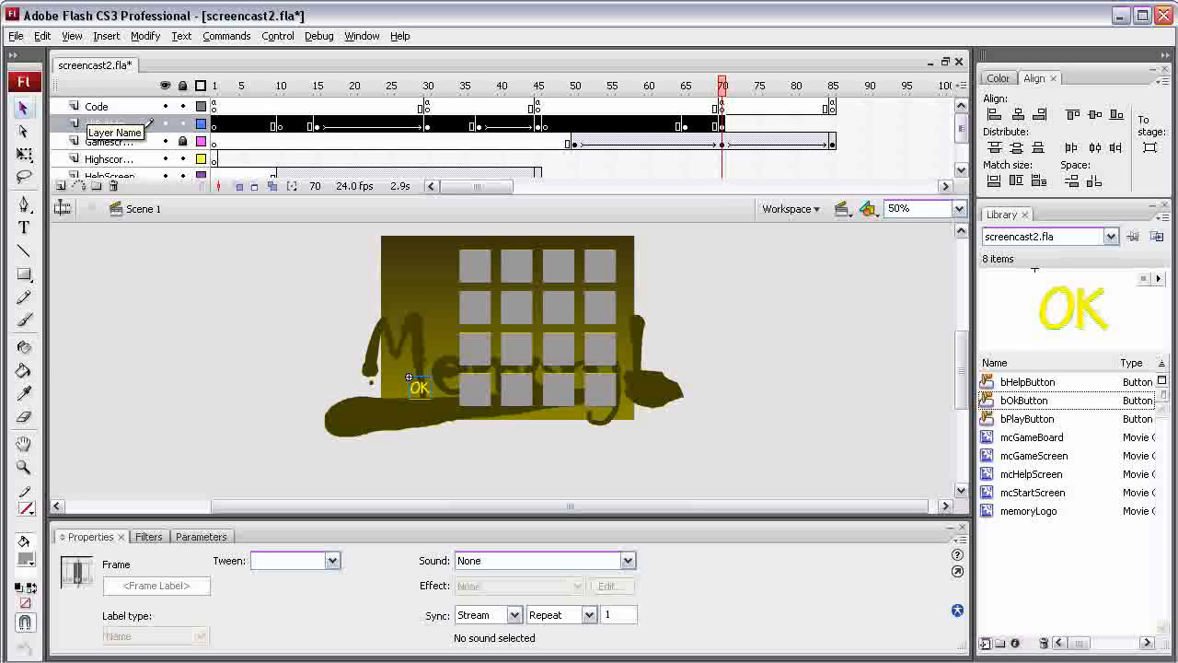
Step: Reposition the OK button at frame 70 just left of the card grid, at about X 103, Y 181
{"action": "double_click", "coordinate": [104, 123]}
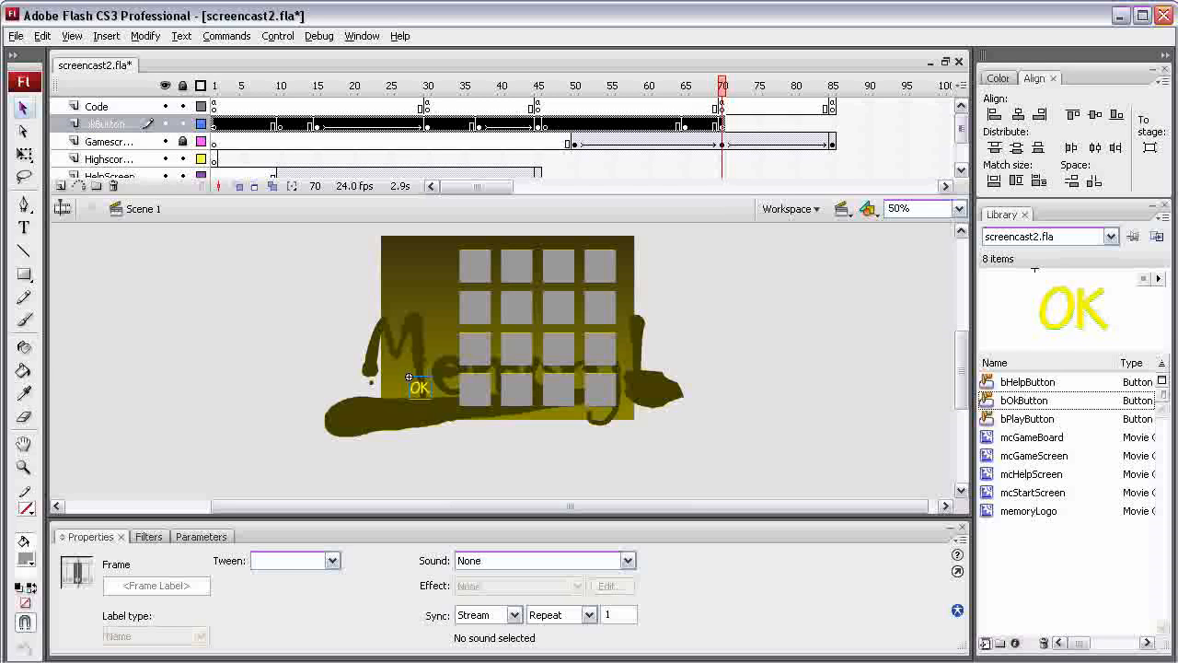
{"action": "left_click", "coordinate": [722, 123]}
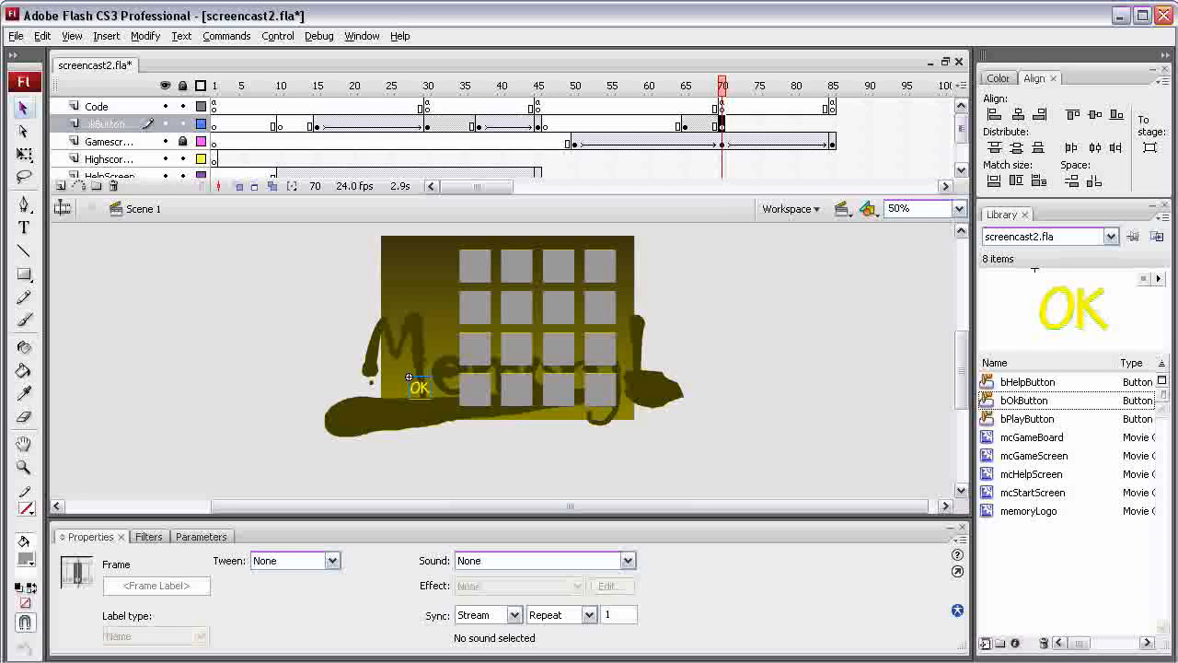
{"action": "left_click_drag", "start_coordinate": [409, 377], "coordinate": [428, 320]}
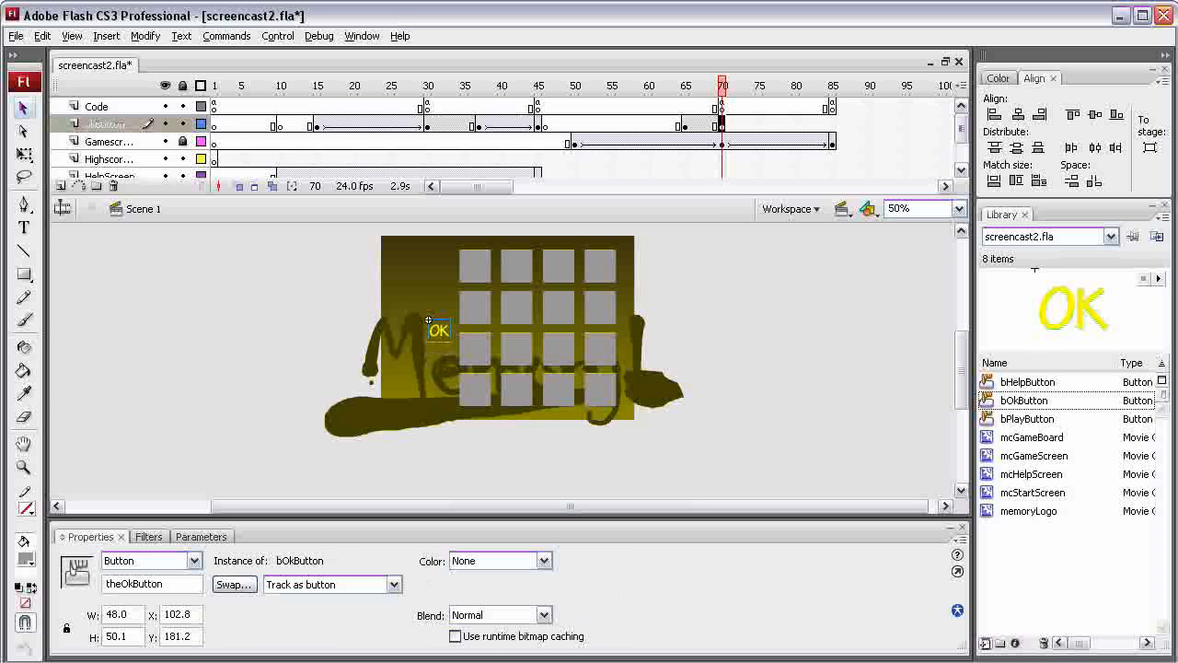
Step: Create a motion tween on the okButton layer from frame 65 to frame 70 and preview it
{"action": "left_click", "coordinate": [684, 123]}
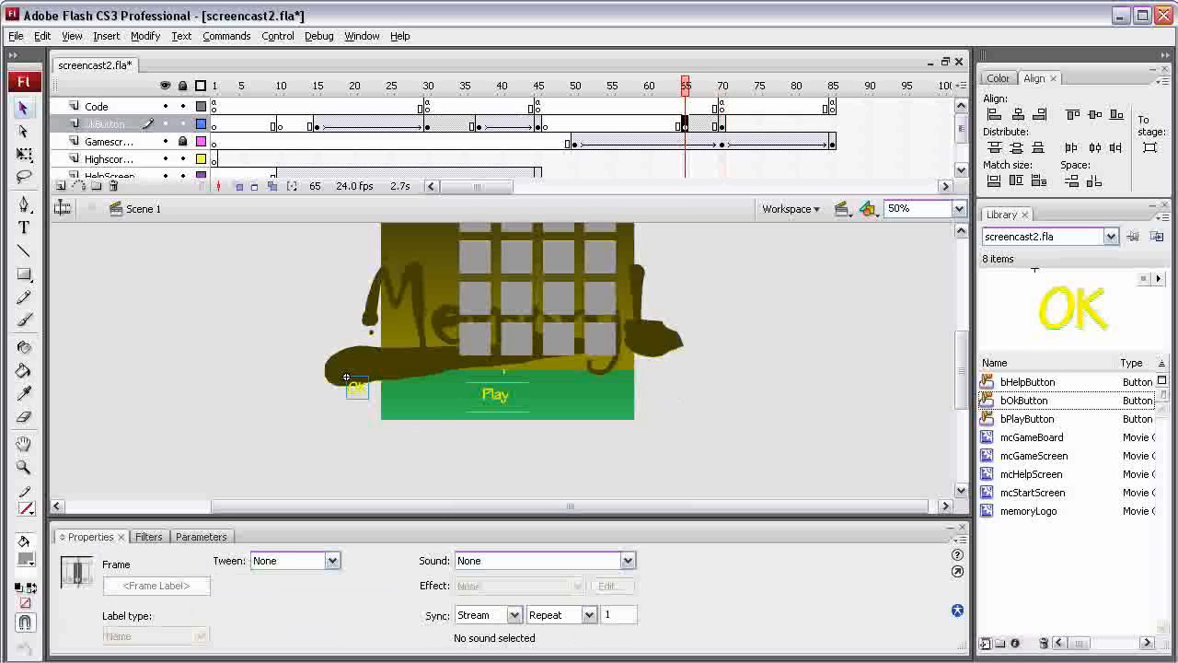
{"action": "left_click", "coordinate": [721, 123]}
{"action": "left_click_drag", "start_coordinate": [721, 86], "coordinate": [685, 86]}
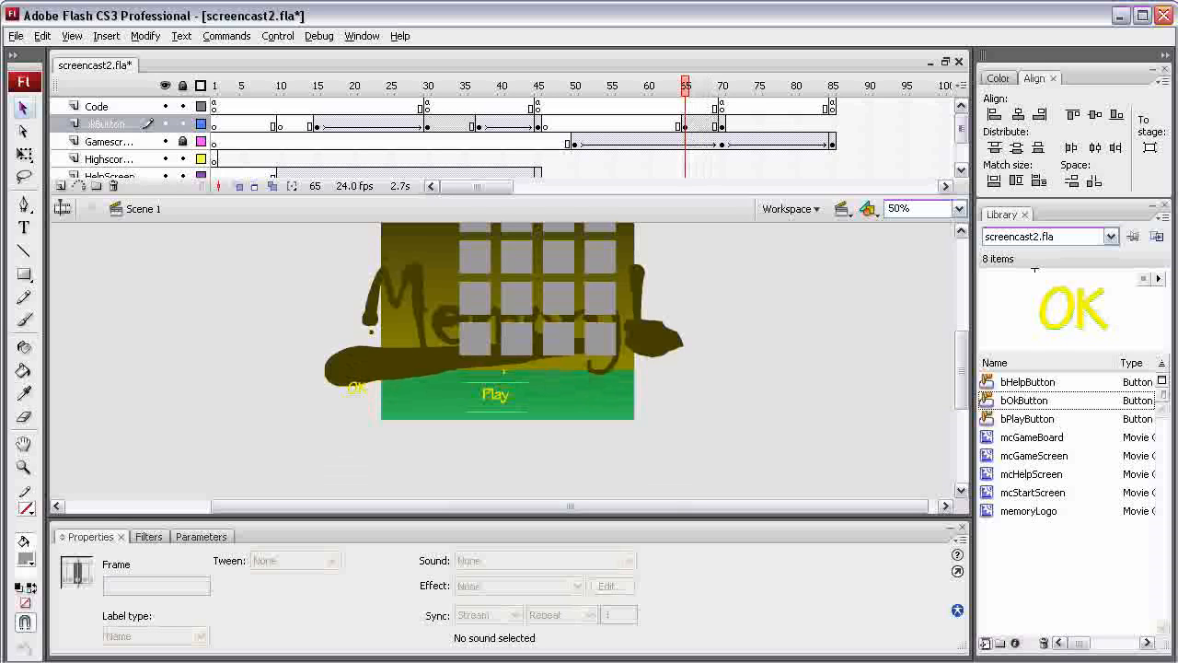
{"action": "right_click", "coordinate": [685, 123]}
{"action": "left_click", "coordinate": [727, 129]}
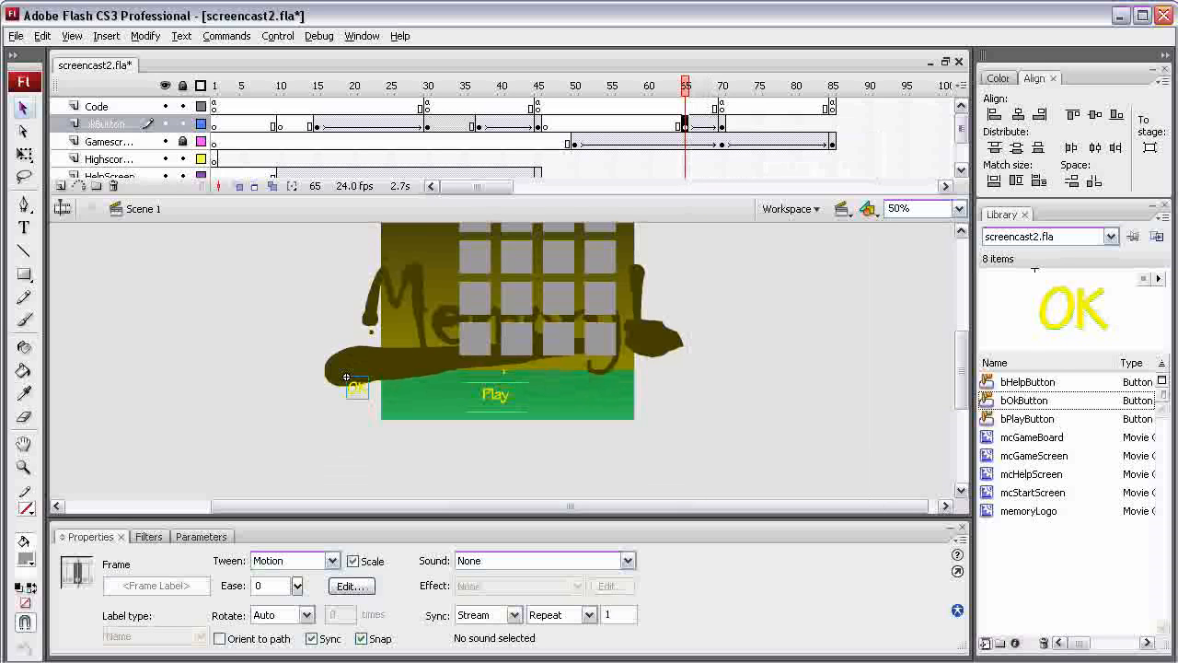
{"action": "key", "text": "Return"}
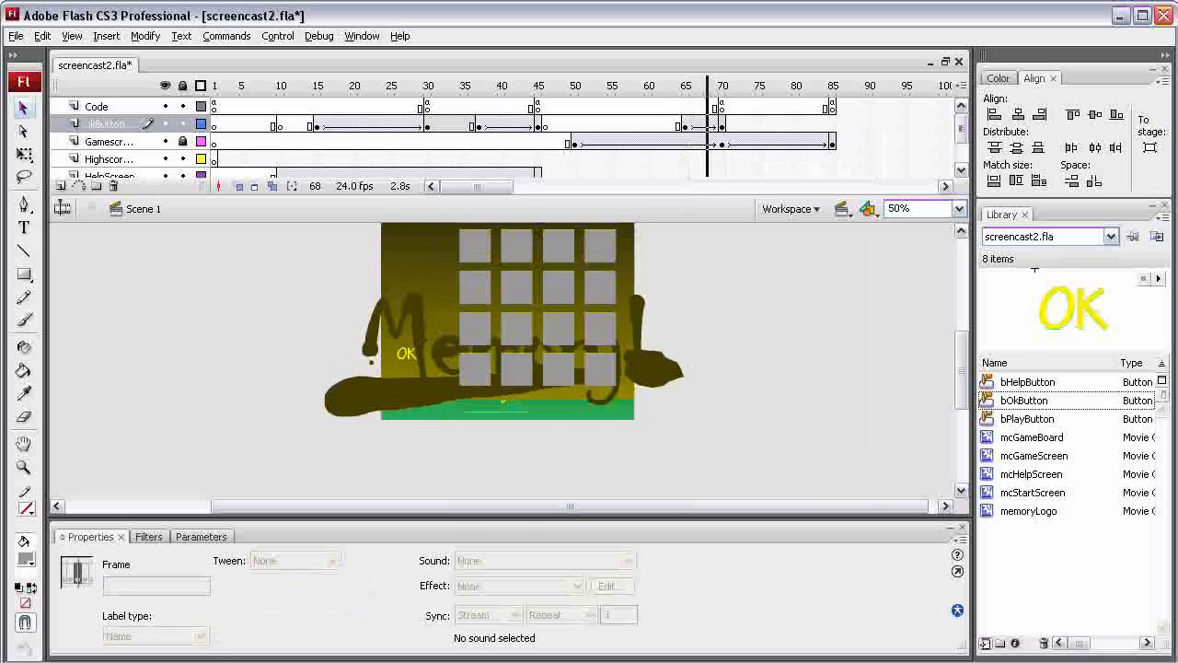
Step: Set the OK button's color effect to Alpha 0% at frame 65
{"action": "left_click_drag", "start_coordinate": [685, 86], "coordinate": [685, 85]}
{"action": "left_click", "coordinate": [346, 377]}
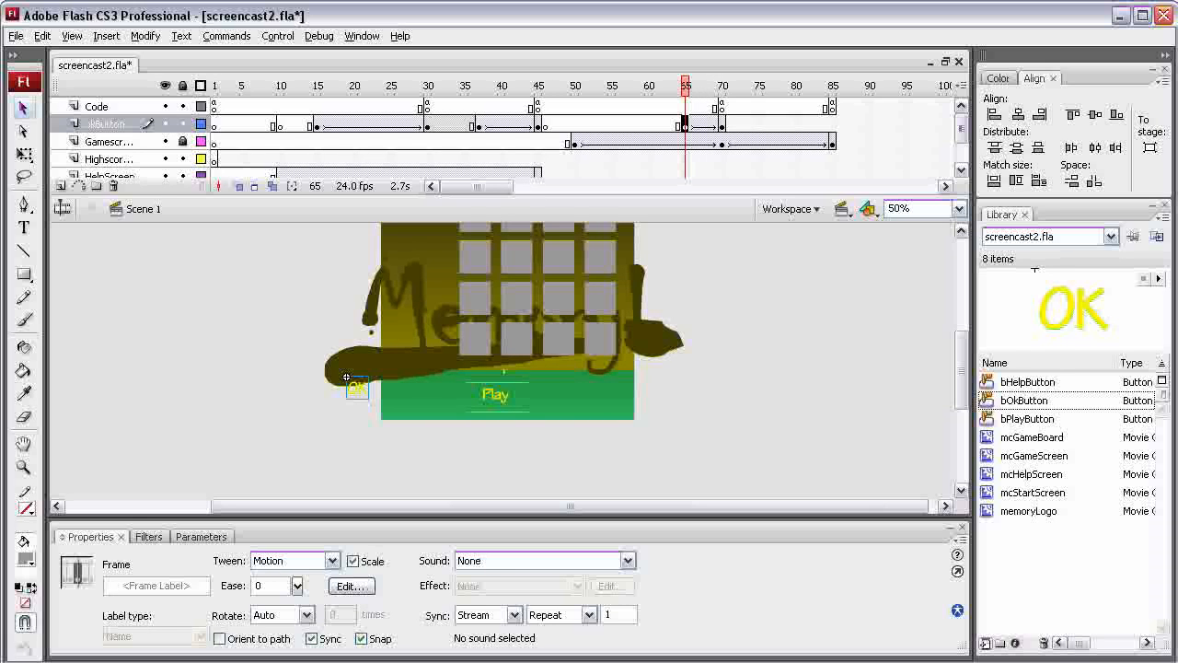
{"action": "left_click", "coordinate": [346, 377]}
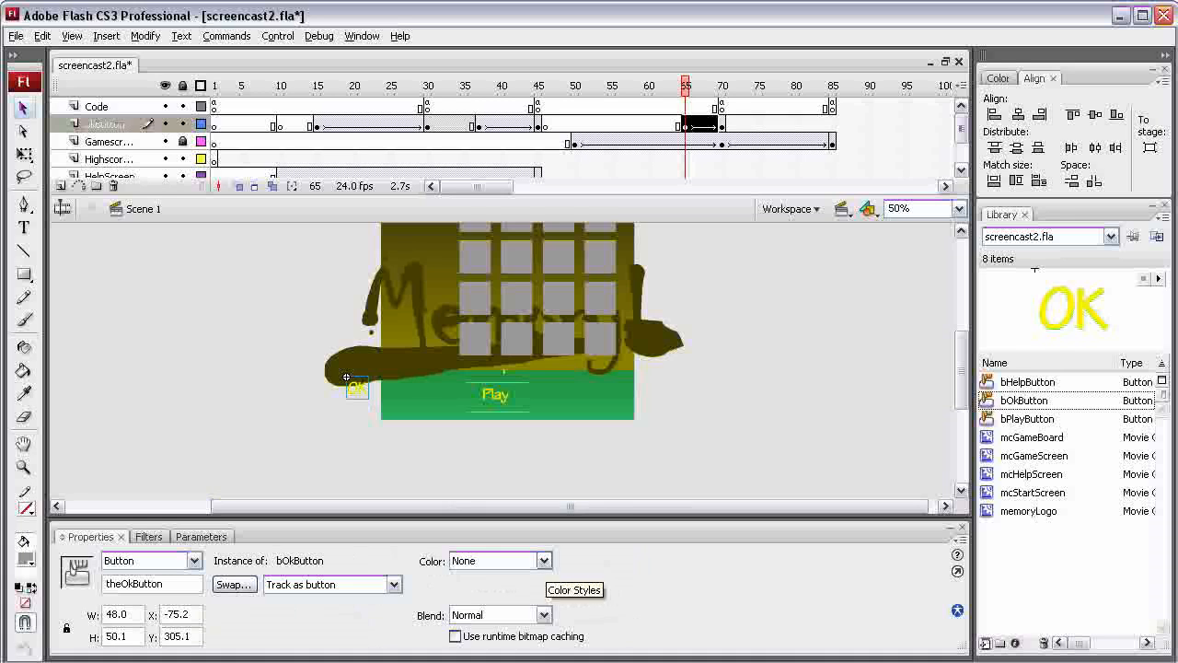
{"action": "left_click", "coordinate": [543, 560]}
{"action": "left_click", "coordinate": [488, 613]}
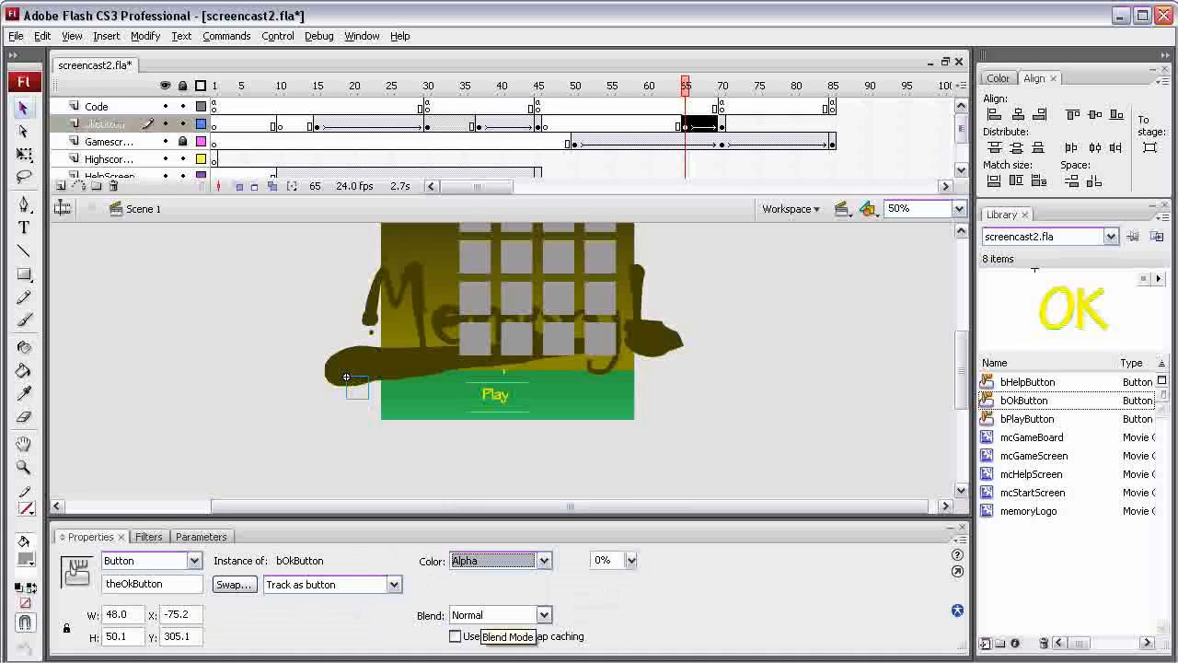
{"action": "left_click", "coordinate": [630, 560]}
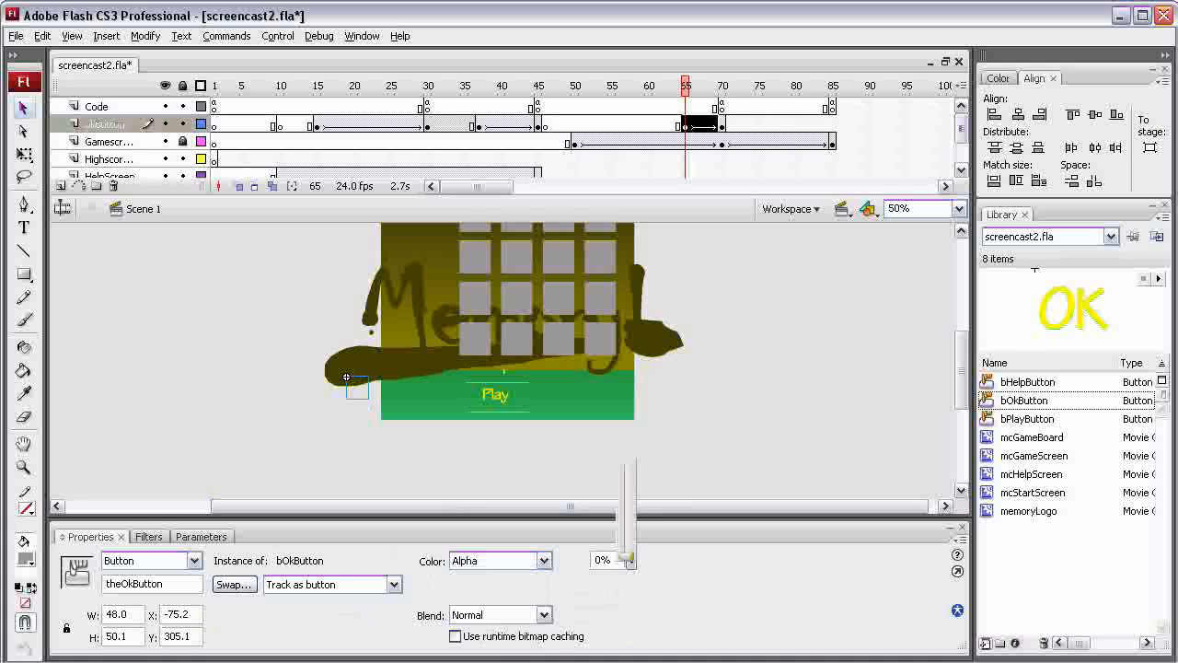
{"action": "mouse_move", "coordinate": [626, 558]}
{"action": "left_mouse_down"}
{"action": "mouse_move", "coordinate": [626, 464]}
{"action": "mouse_move", "coordinate": [626, 558]}
{"action": "left_mouse_up"}
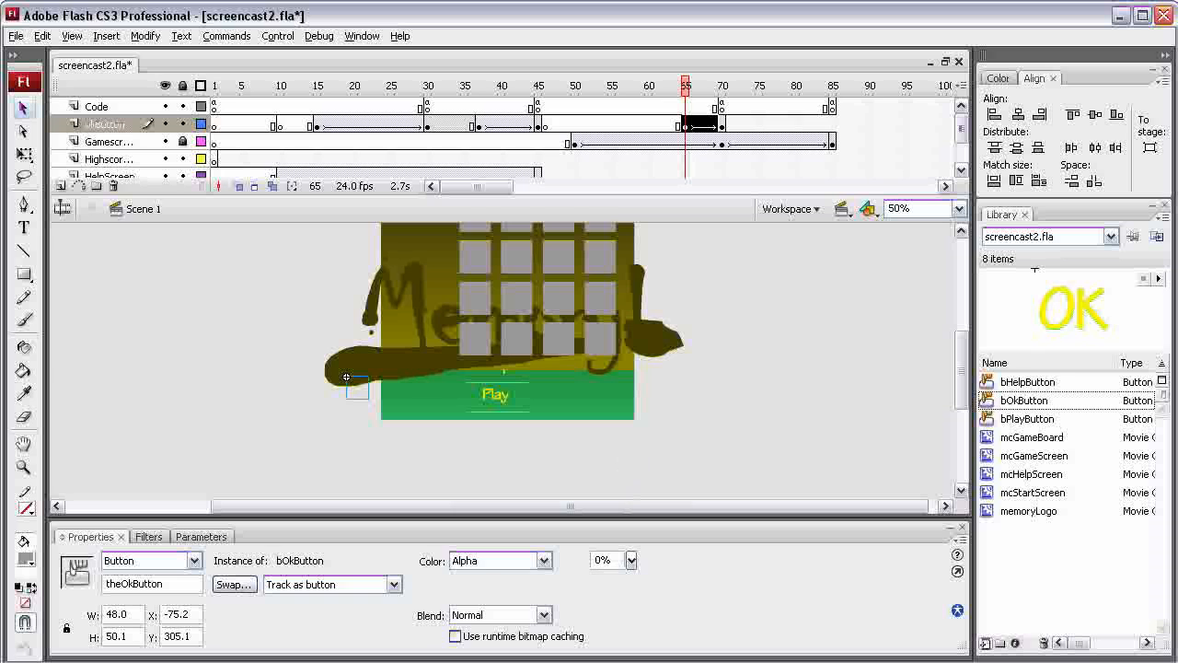
Step: Step through frames 66 to 70 to check the OK button's fade-in, and select the button at frame 70
{"action": "mouse_move", "coordinate": [685, 86]}
{"action": "left_mouse_down"}
{"action": "mouse_move", "coordinate": [728, 86]}
{"action": "mouse_move", "coordinate": [692, 86]}
{"action": "left_mouse_up"}
{"action": "key", "text": "period"}
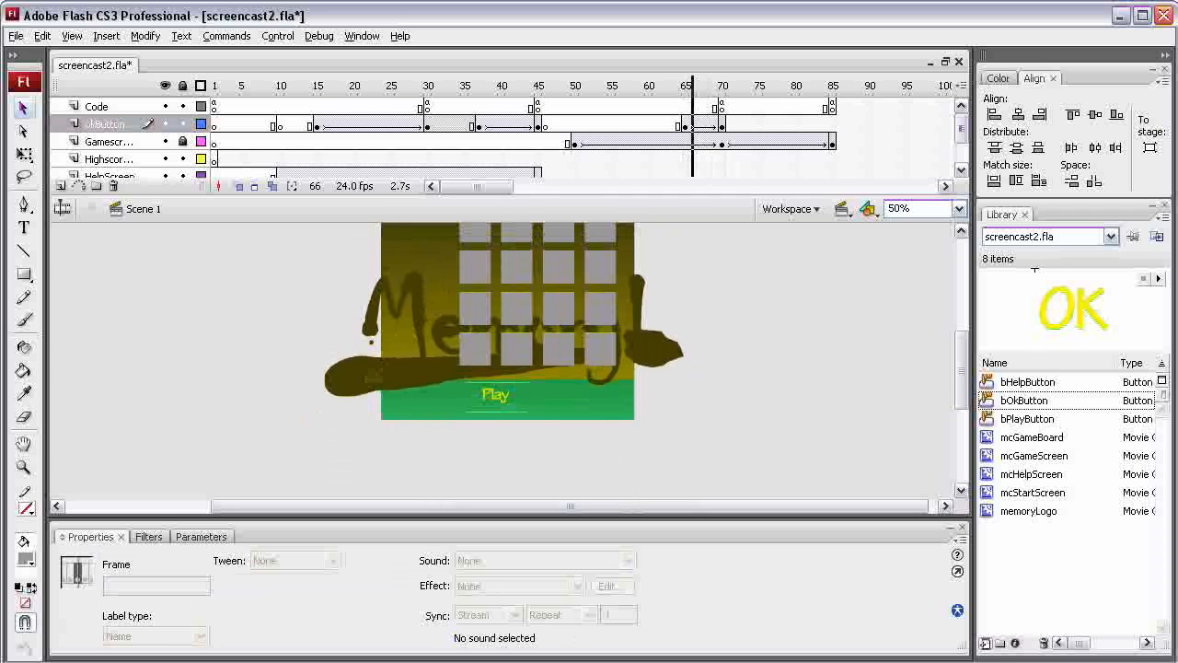
{"action": "key", "text": "period"}
{"action": "key", "text": "period"}
{"action": "key", "text": "period"}
{"action": "key", "text": "period"}
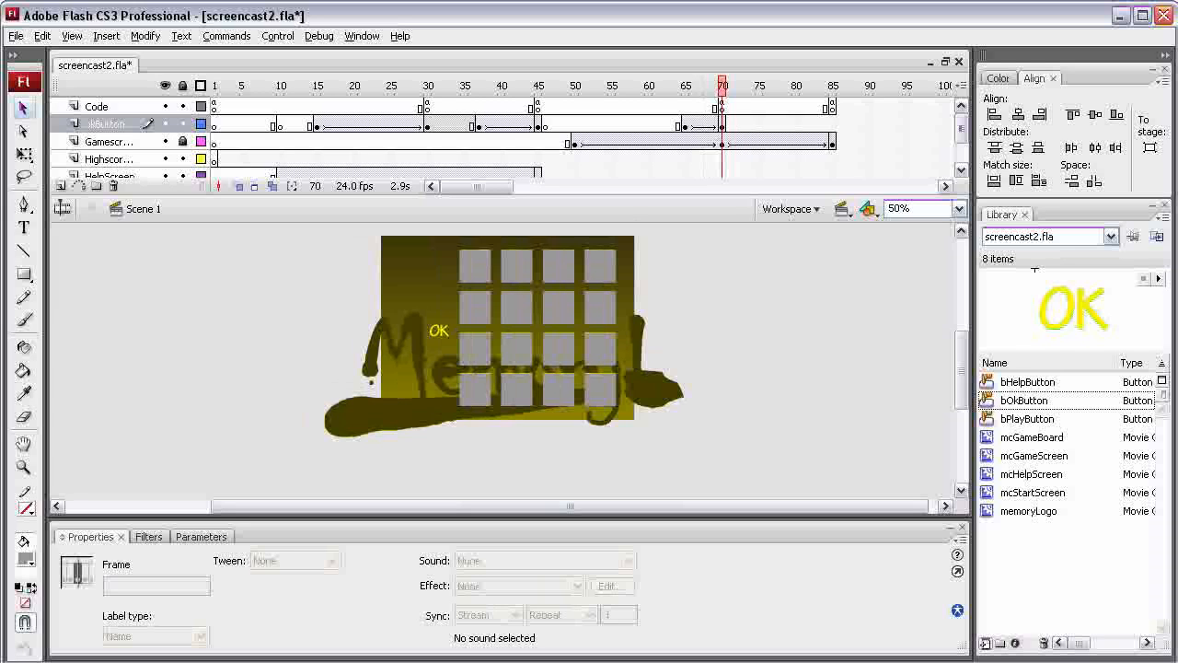
{"action": "left_click", "coordinate": [429, 321]}
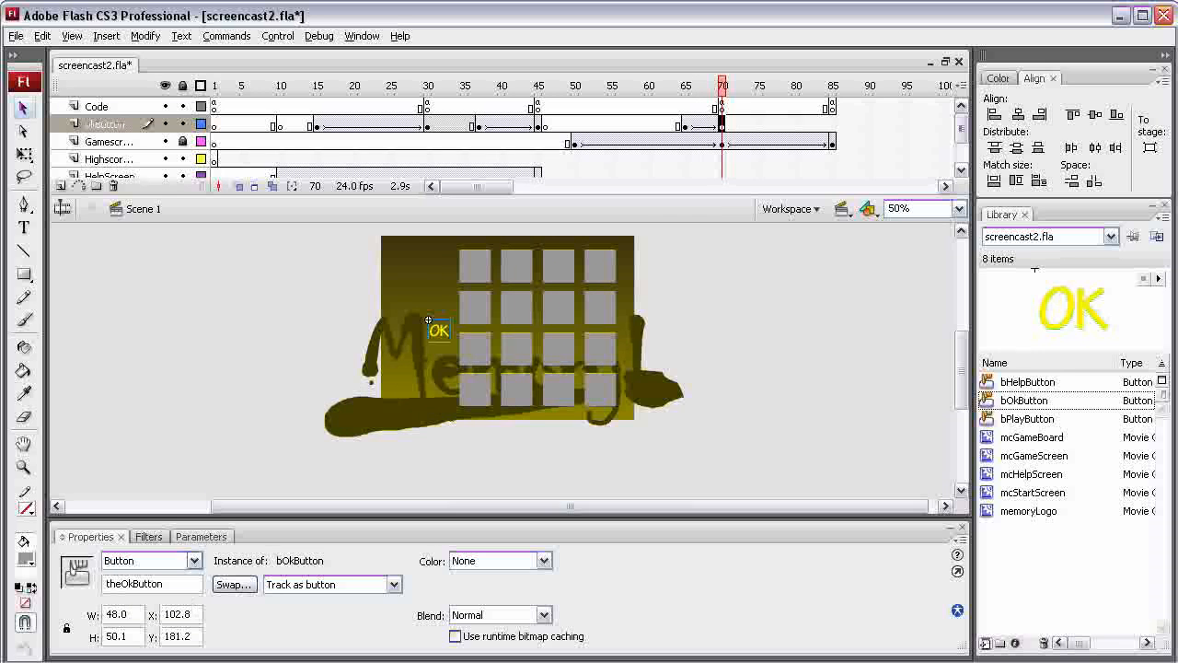
Step: Review the OK button's click handler in the Code layer's script at frame 30
{"action": "left_click", "coordinate": [427, 107]}
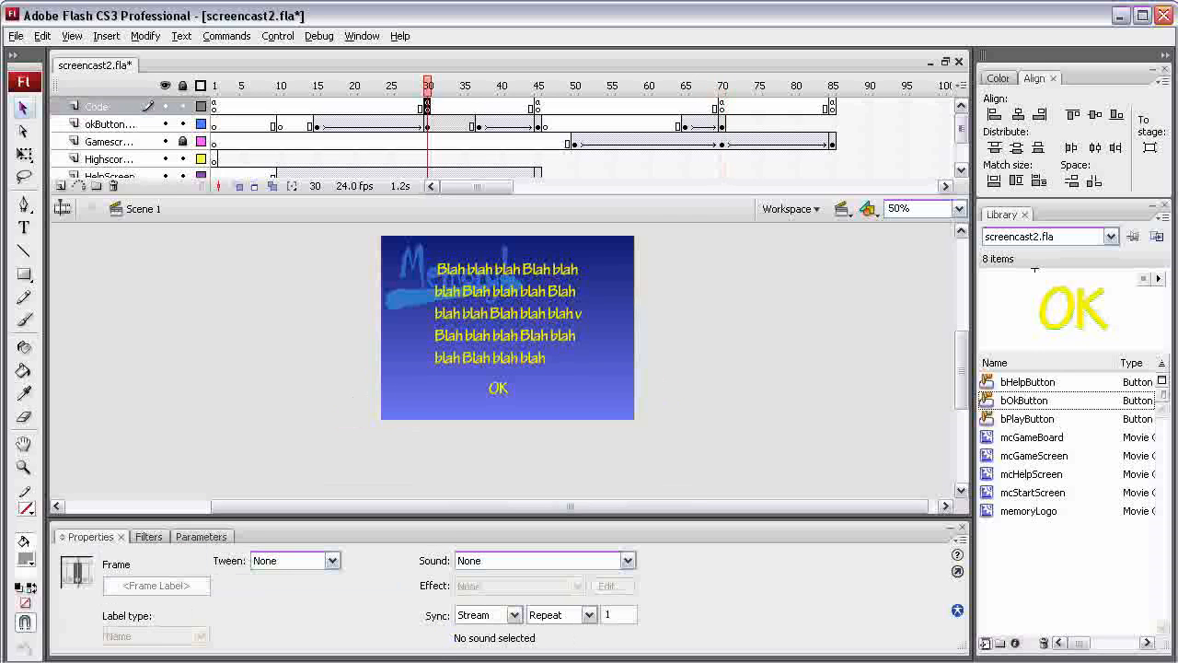
{"action": "double_click", "coordinate": [428, 107]}
{"action": "left_click", "coordinate": [427, 106]}
{"action": "left_click", "coordinate": [362, 36]}
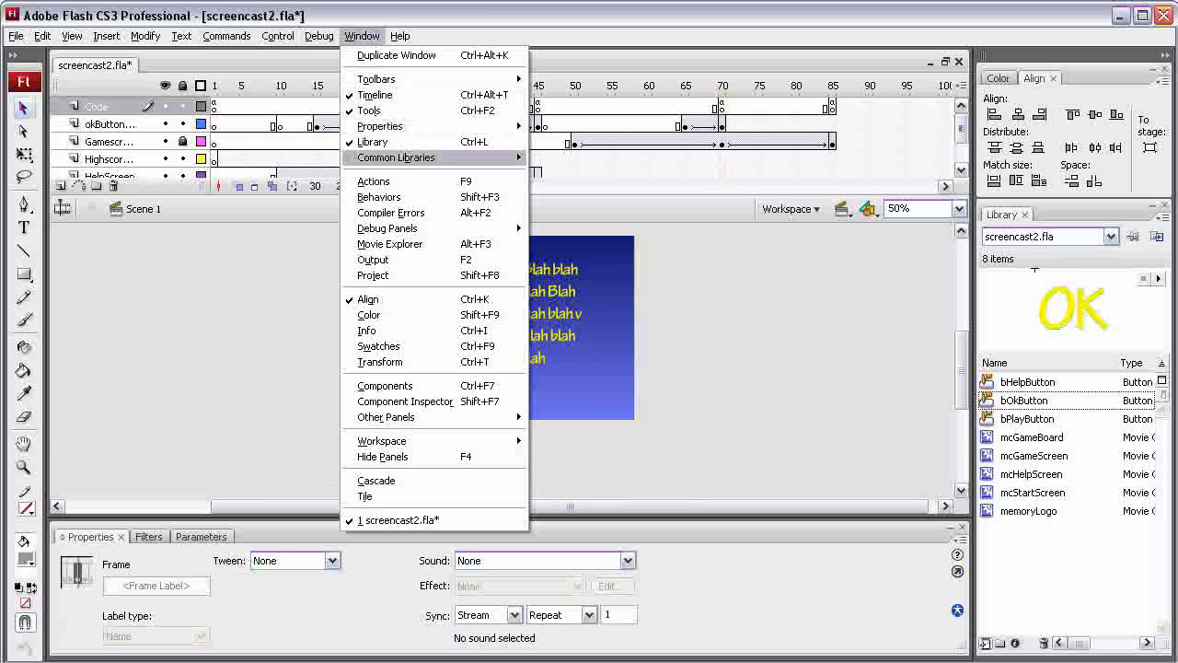
{"action": "left_click", "coordinate": [374, 181]}
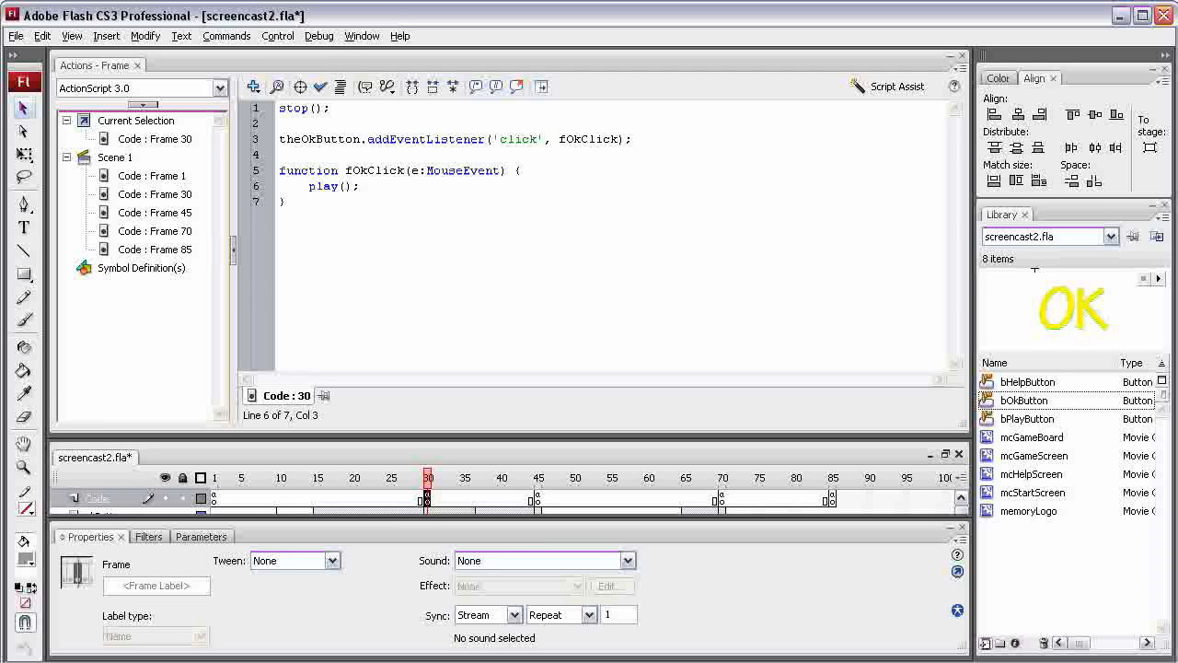
{"action": "key", "text": "F9"}
Step: Play the timeline from frame 70 and review the Code layer's scripts at frames 85 and 1
{"action": "left_click", "coordinate": [722, 163]}
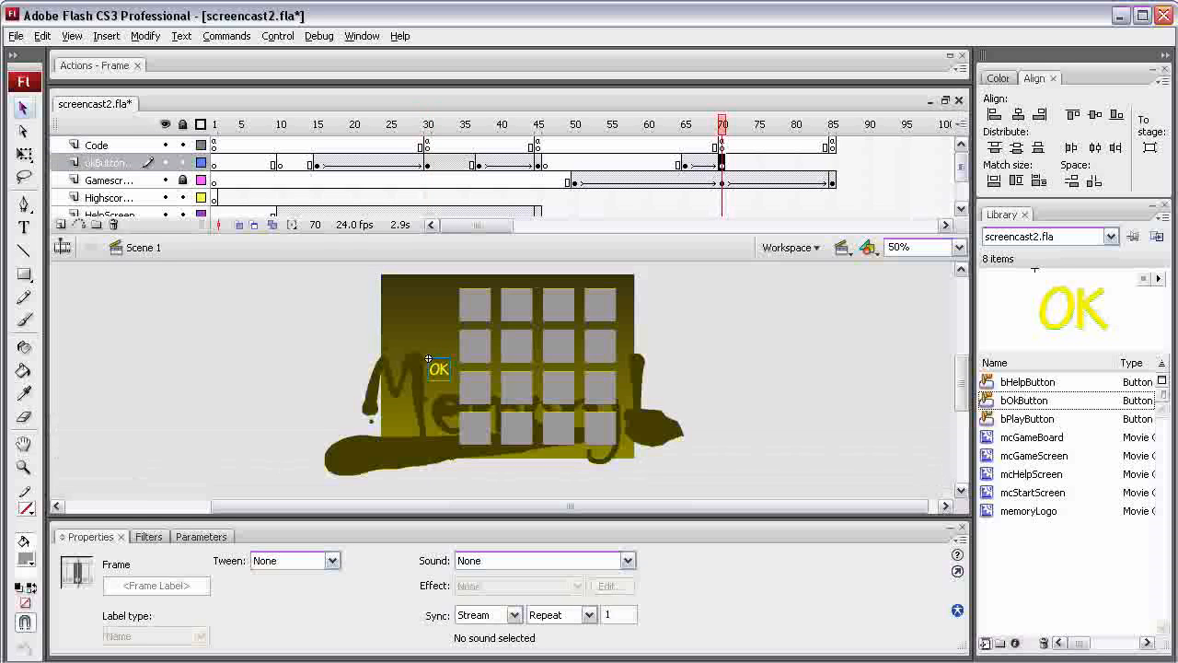
{"action": "key", "text": "Return"}
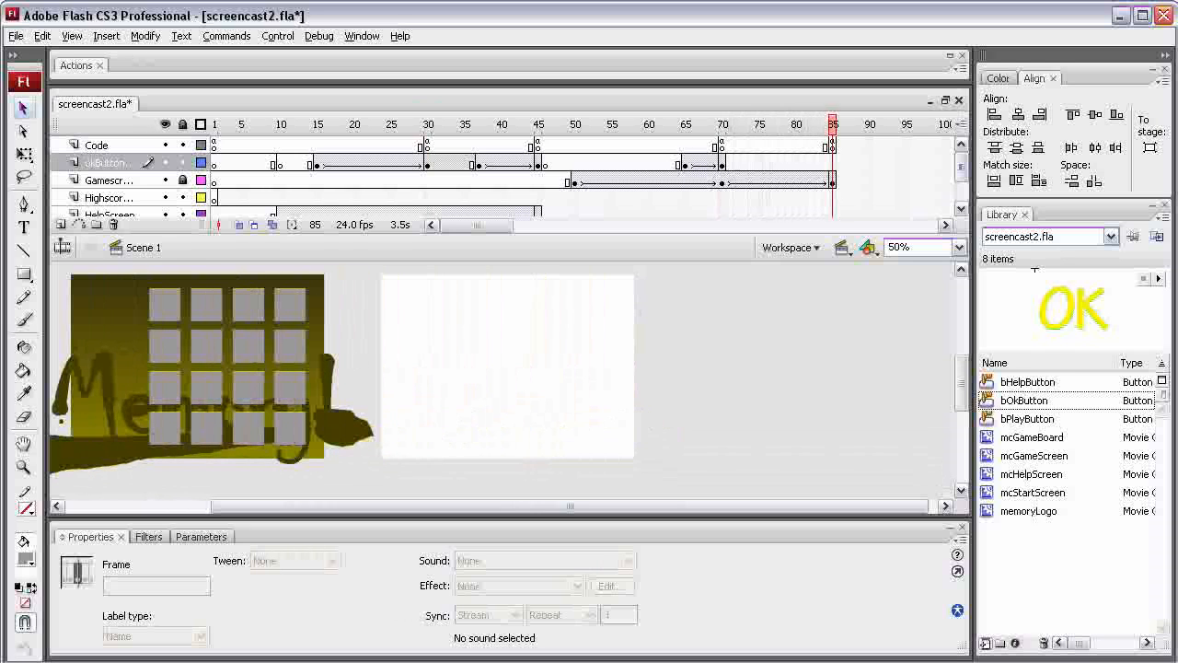
{"action": "left_click", "coordinate": [832, 144]}
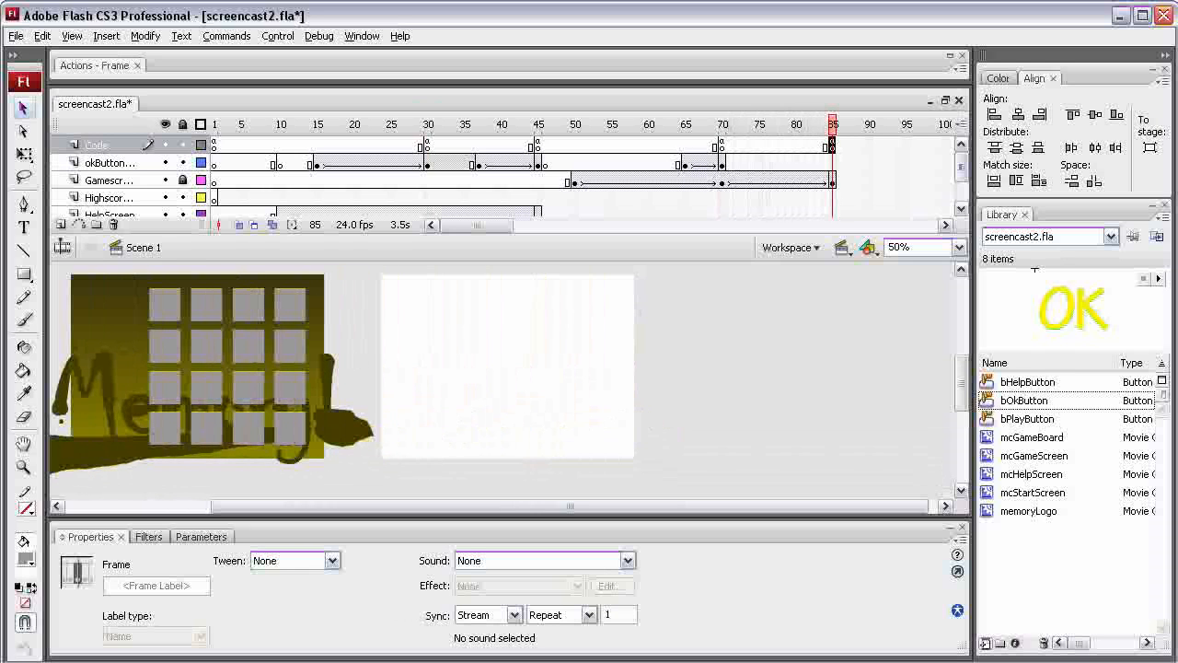
{"action": "key", "text": "F9"}
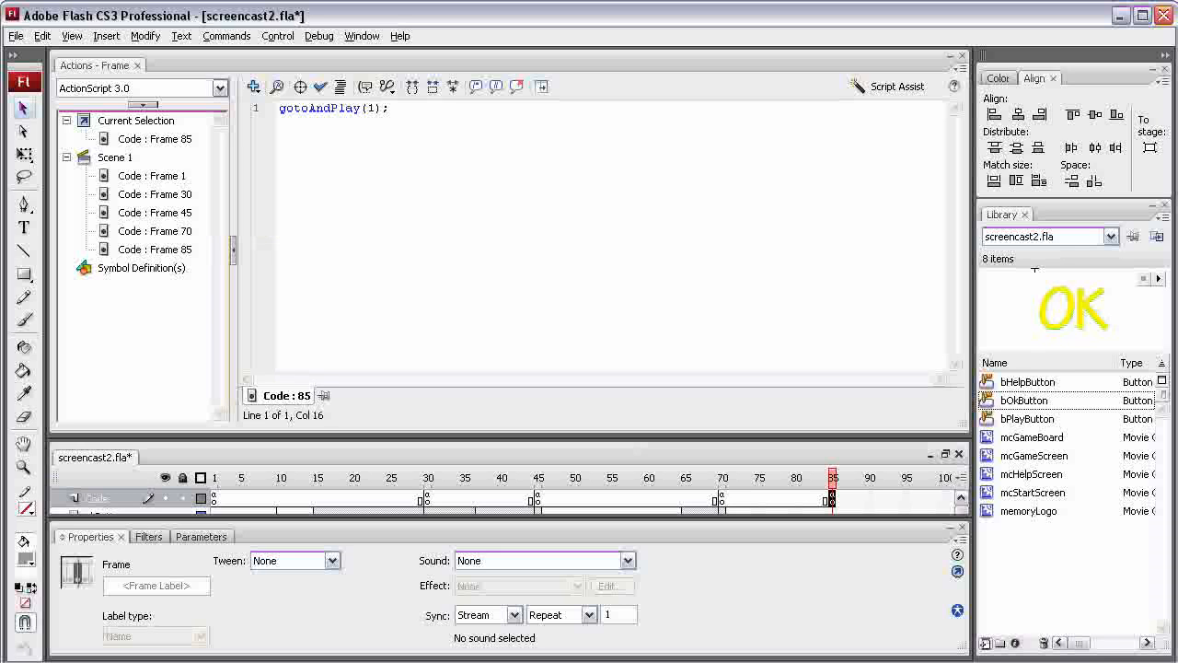
{"action": "key", "text": "F9"}
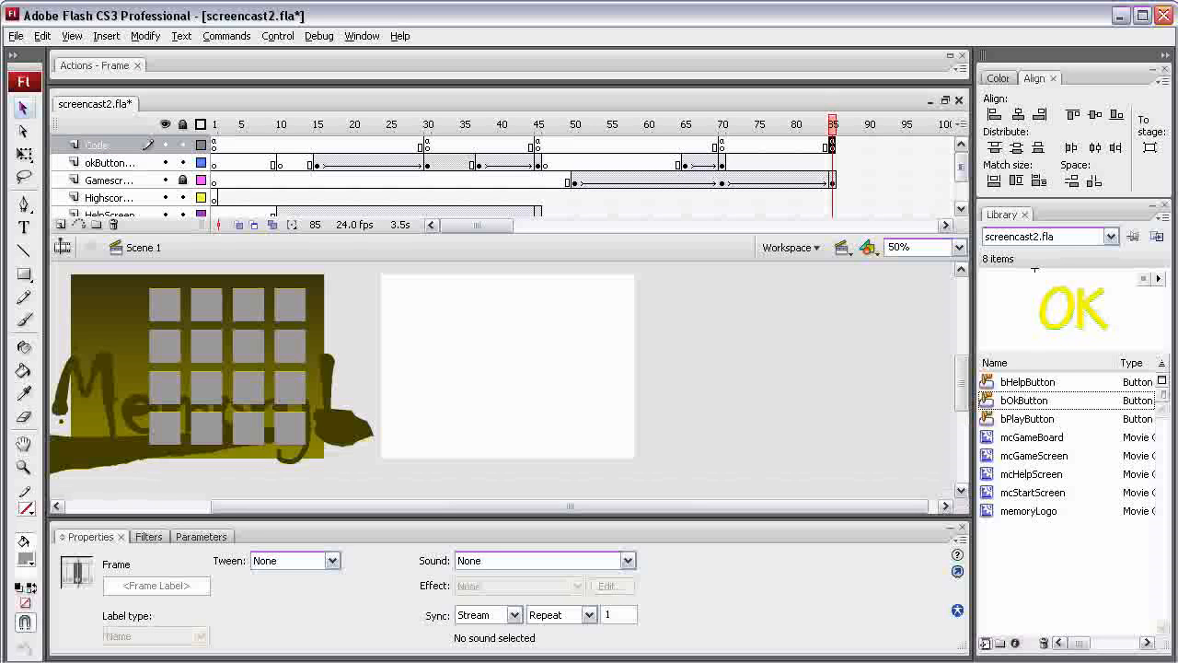
{"action": "key", "text": "Home"}
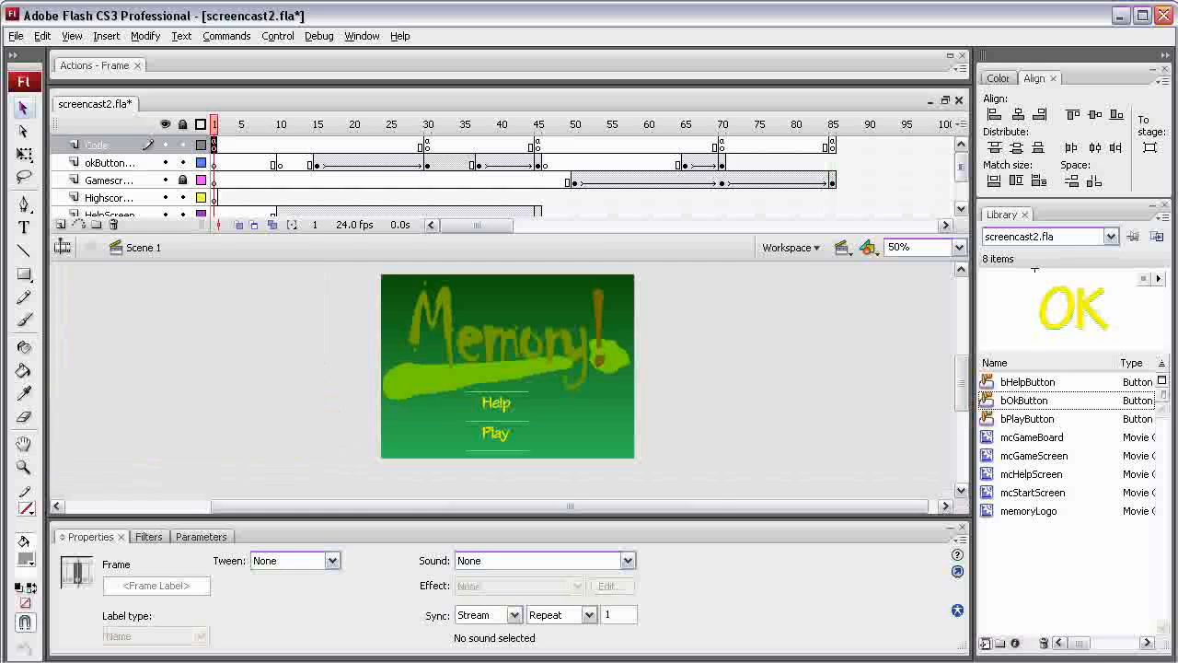
{"action": "key", "text": "F9"}
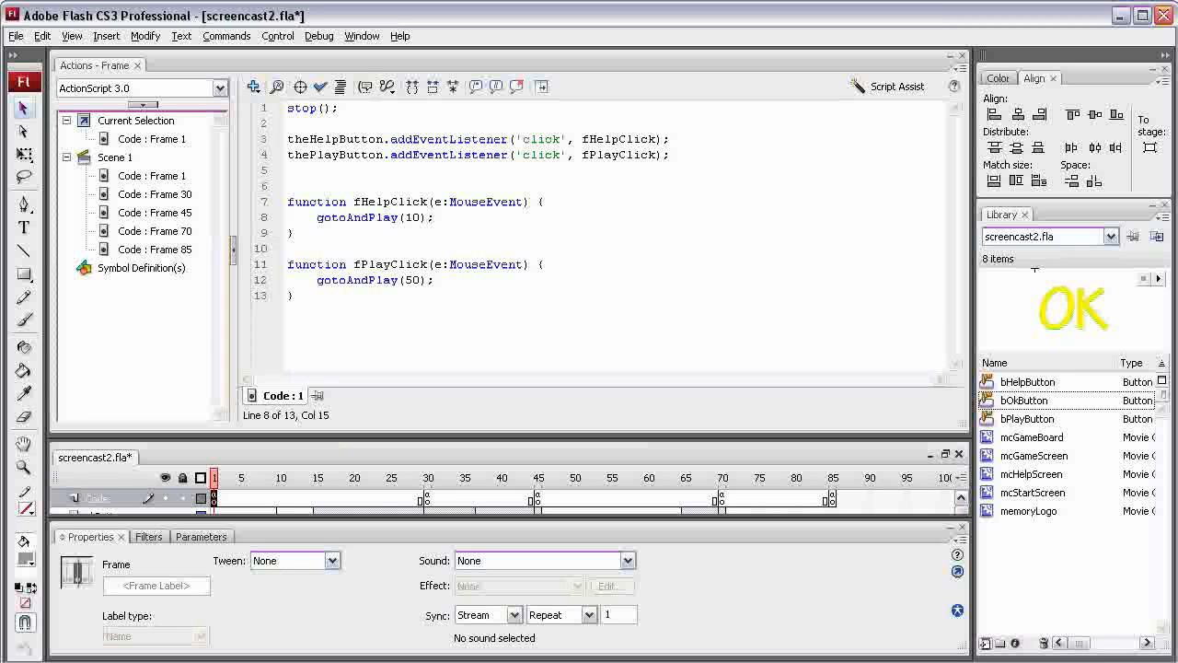
{"action": "key", "text": "F9"}
Step: Insert a keyframe at frame 75 on the okButton layer
{"action": "key", "text": "End"}
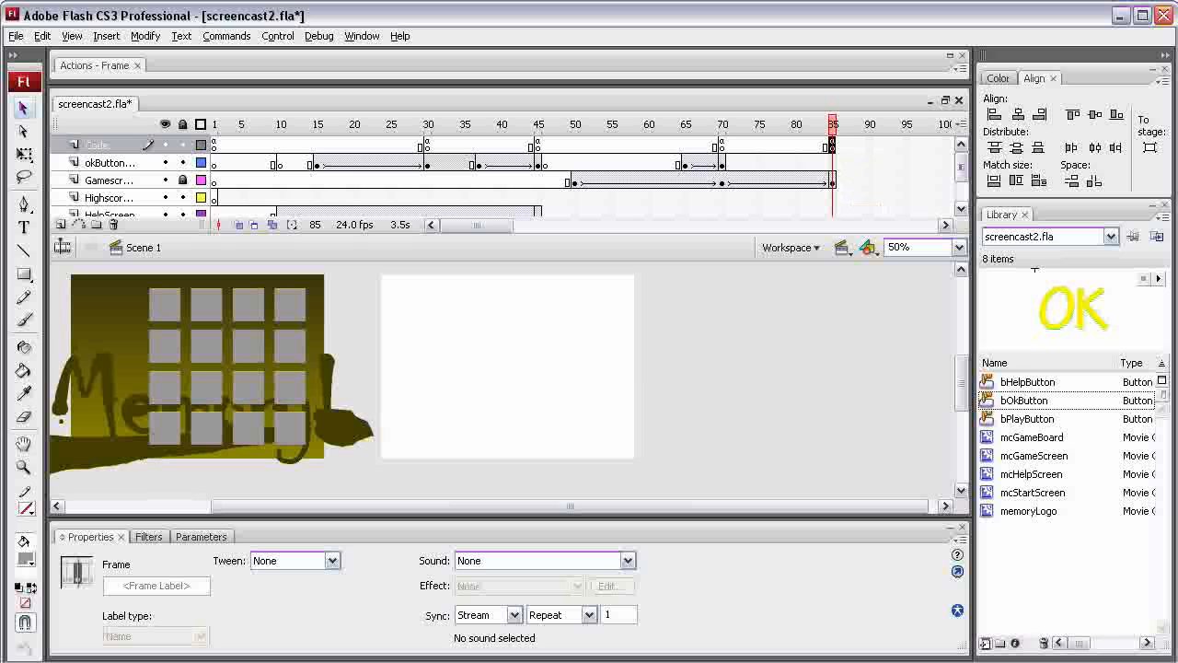
{"action": "left_click_drag", "start_coordinate": [832, 123], "coordinate": [723, 123]}
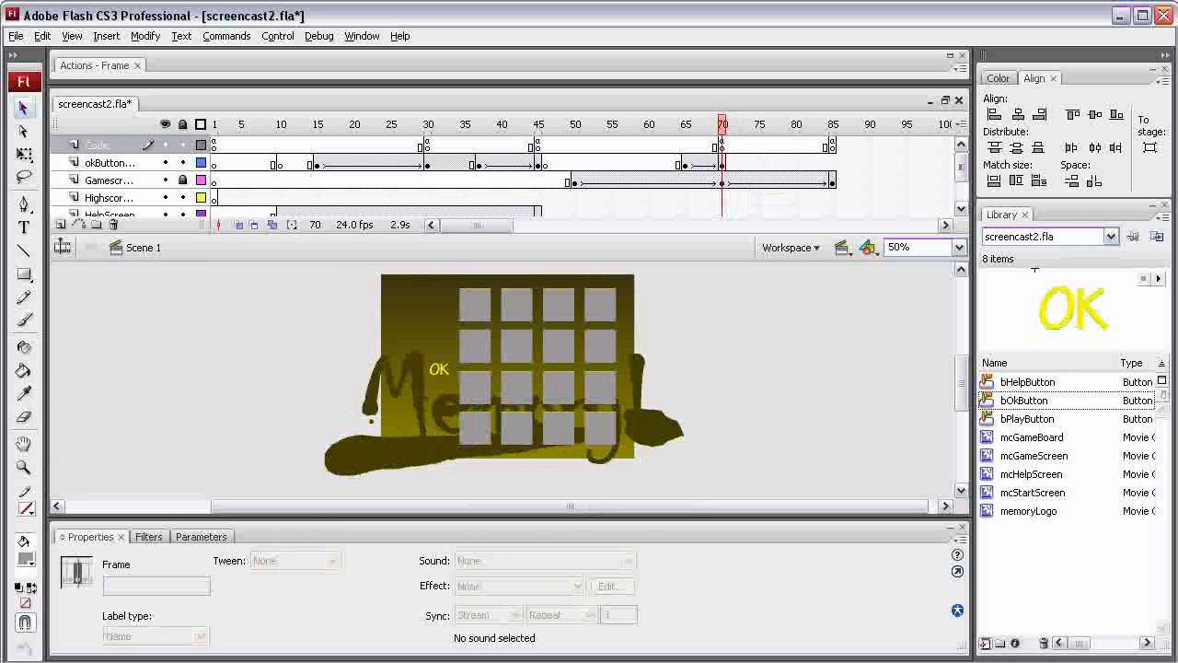
{"action": "left_click", "coordinate": [759, 162]}
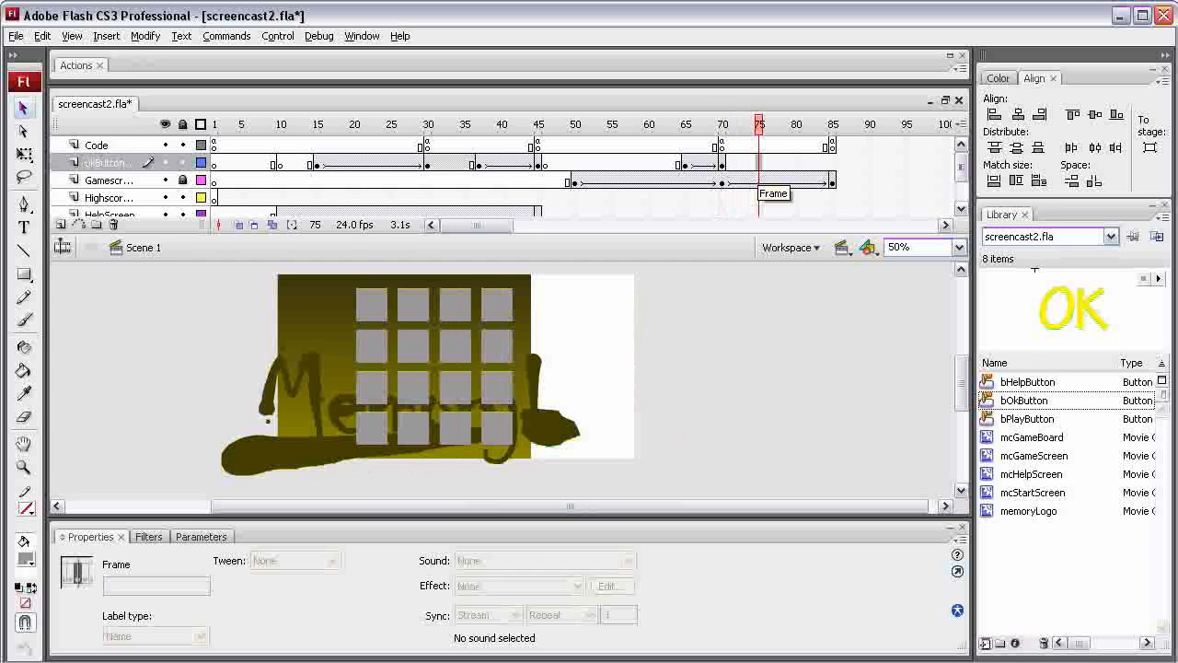
{"action": "right_click", "coordinate": [758, 168]}
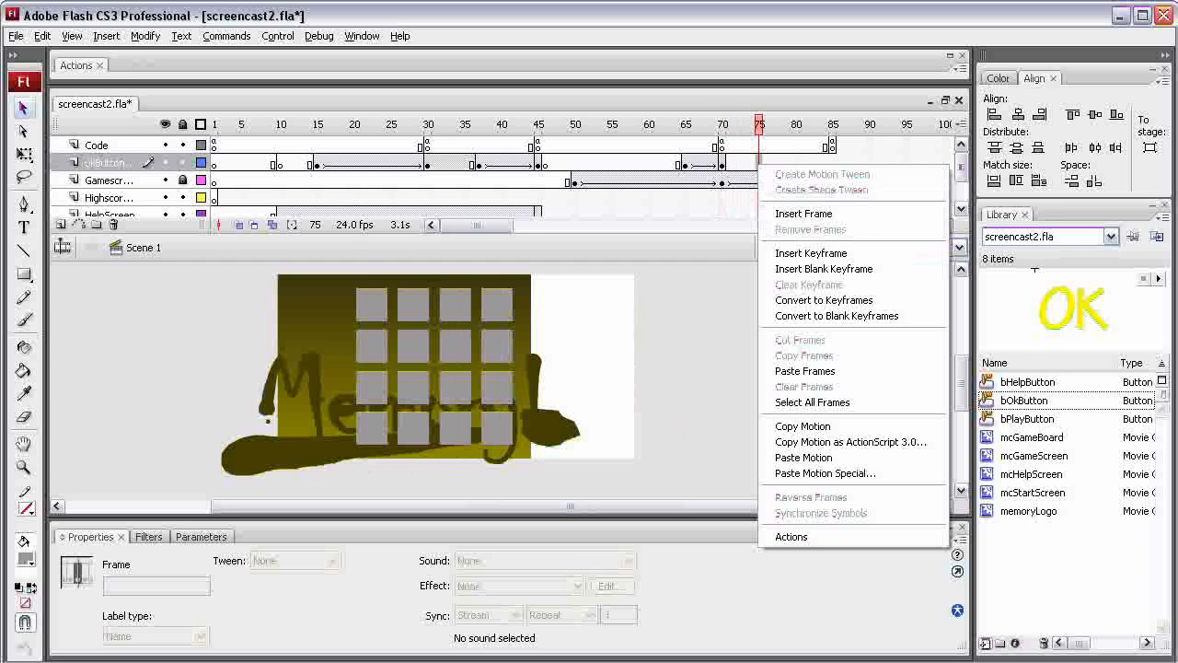
{"action": "left_click", "coordinate": [811, 253]}
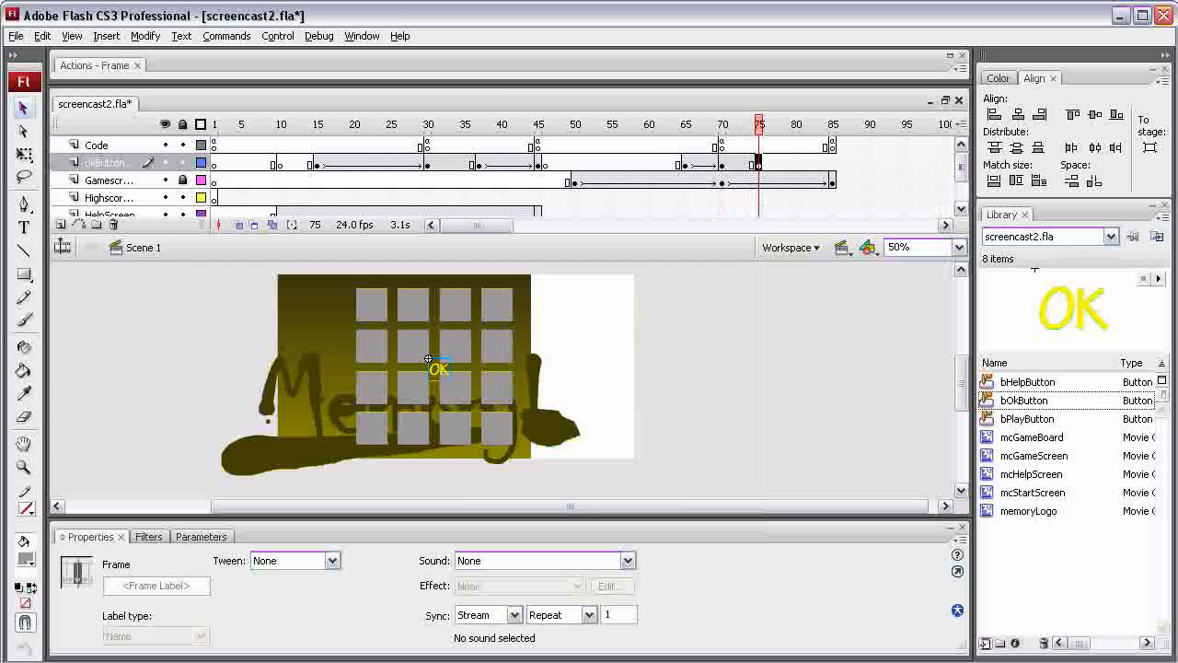
Step: Apply the Alpha color effect to the OK button at frame 75 to make it fully transparent
{"action": "left_click", "coordinate": [428, 358]}
{"action": "left_click", "coordinate": [428, 358]}
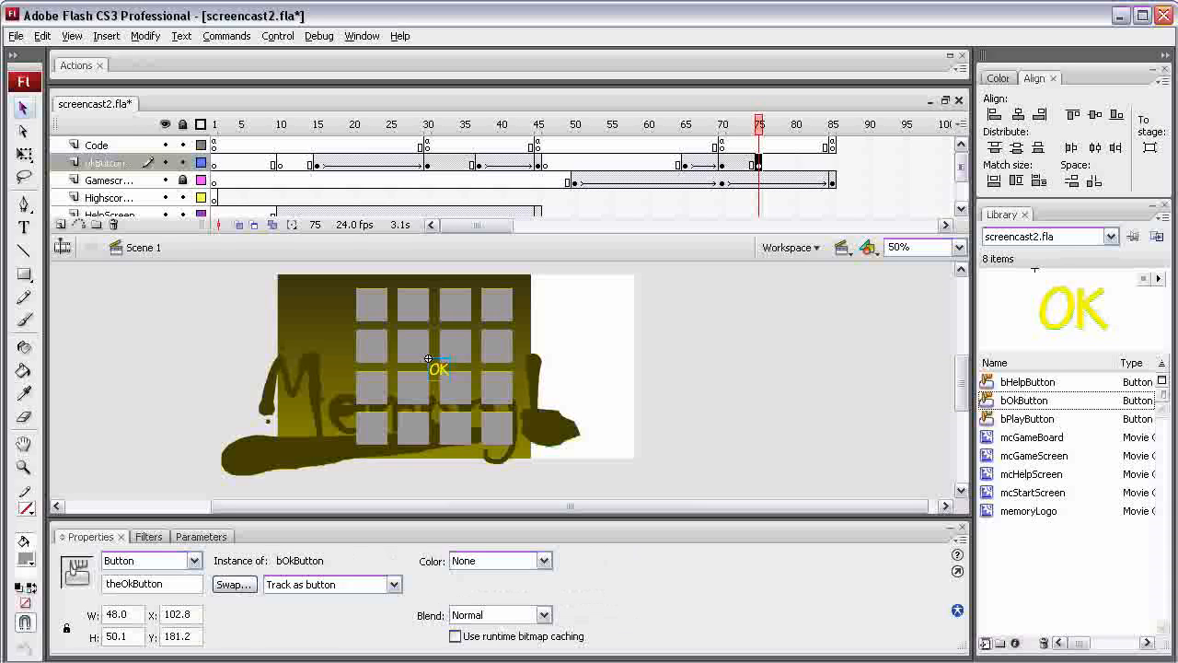
{"action": "left_click", "coordinate": [544, 560]}
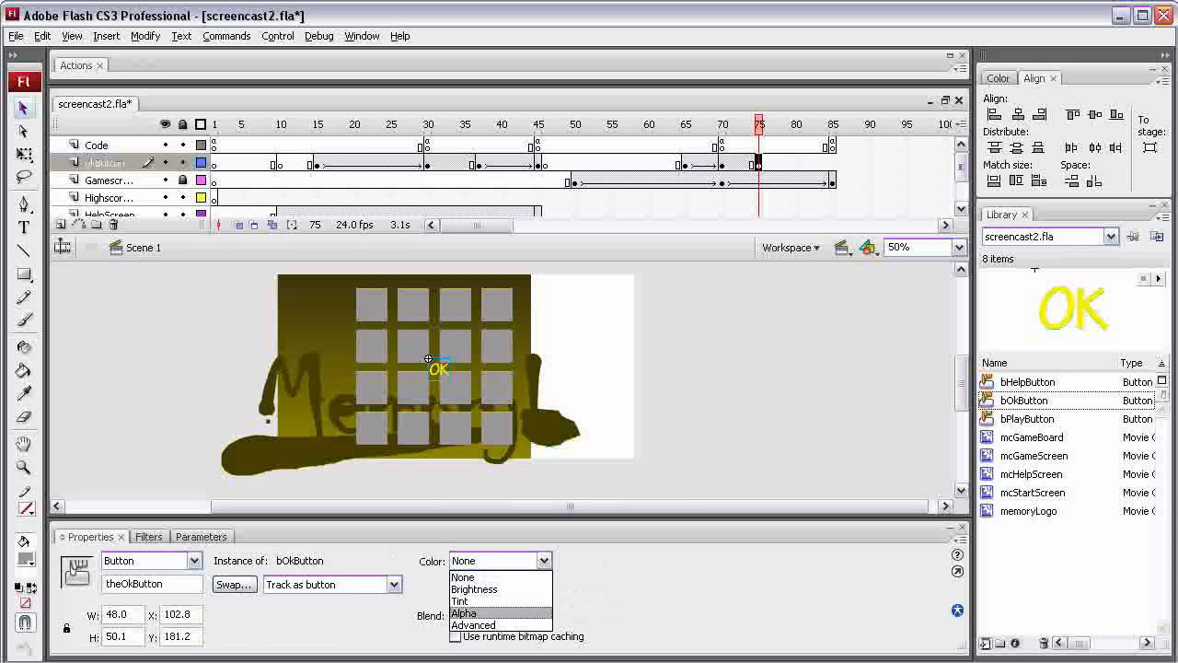
{"action": "left_click", "coordinate": [469, 615]}
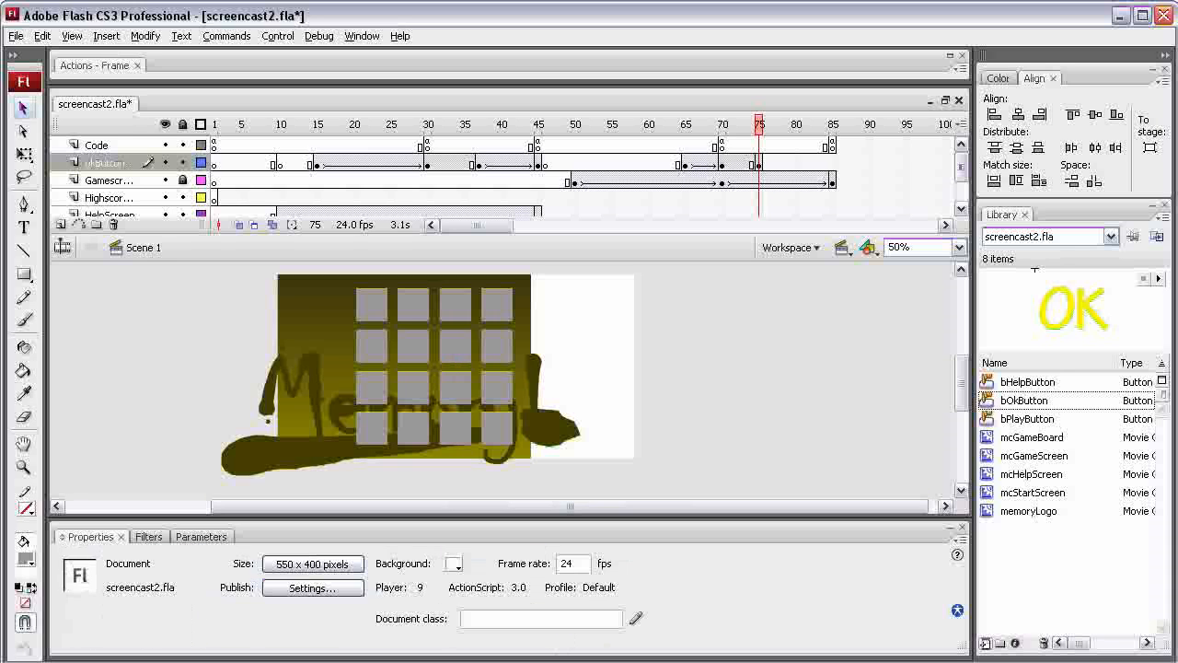
Step: Create a motion tween on the okButton layer between frames 70 and 75 and play it
{"action": "right_click", "coordinate": [727, 163]}
{"action": "left_click", "coordinate": [791, 170]}
{"action": "key", "text": "Return"}
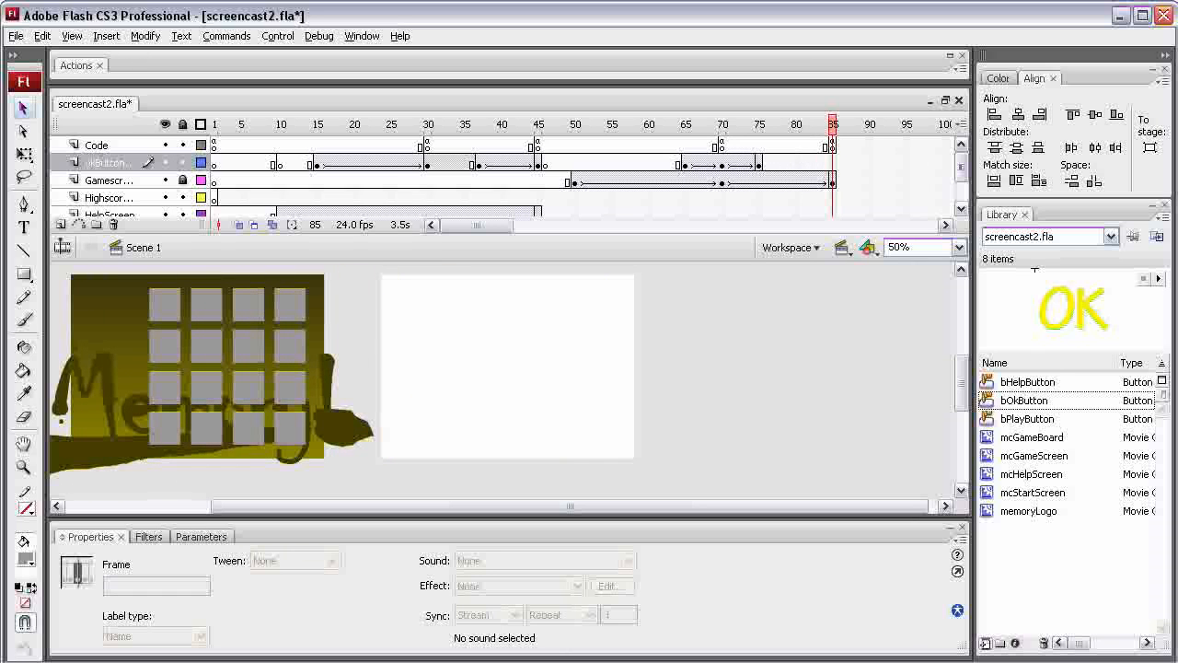
Step: Move the StartScreen layer's last keyframe from frame 70 to frame 85
{"action": "scroll", "coordinate": [506, 179], "scroll_direction": "down", "scroll_amount": 3}
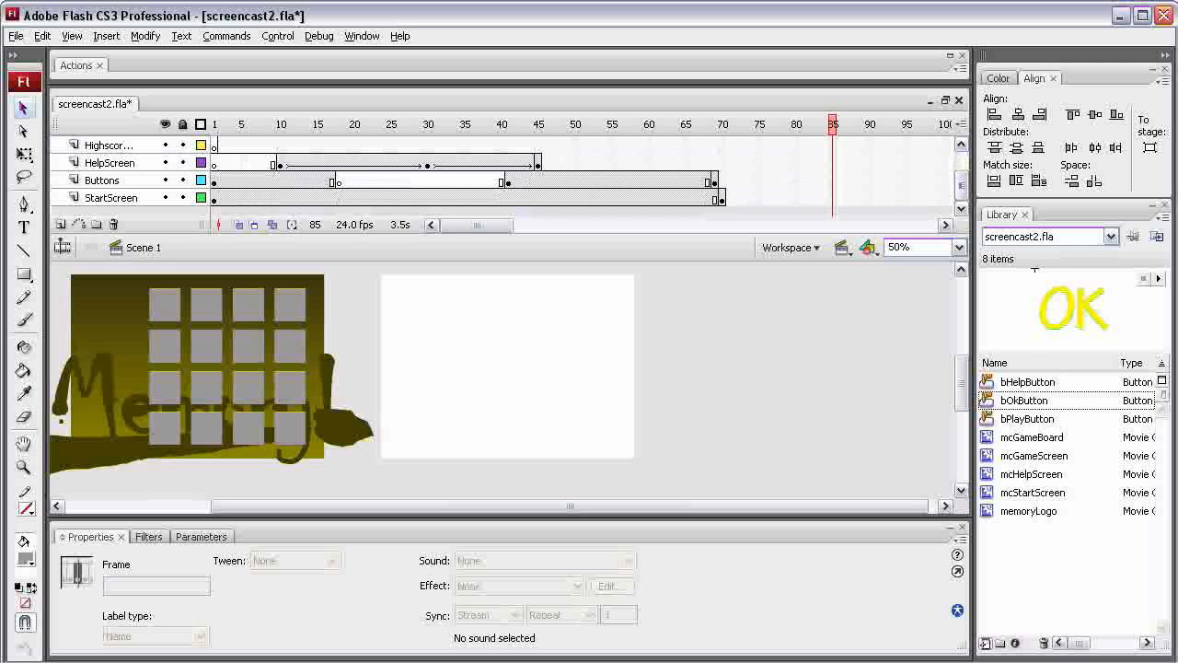
{"action": "left_click", "coordinate": [722, 198]}
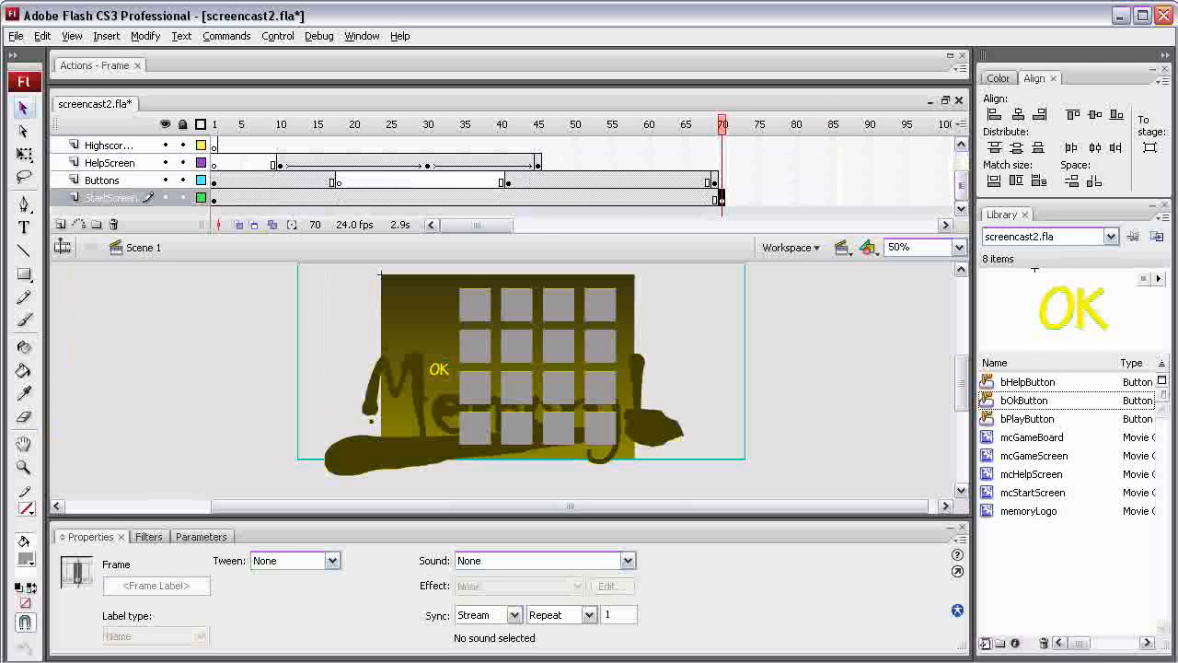
{"action": "left_click_drag", "start_coordinate": [722, 199], "coordinate": [831, 199]}
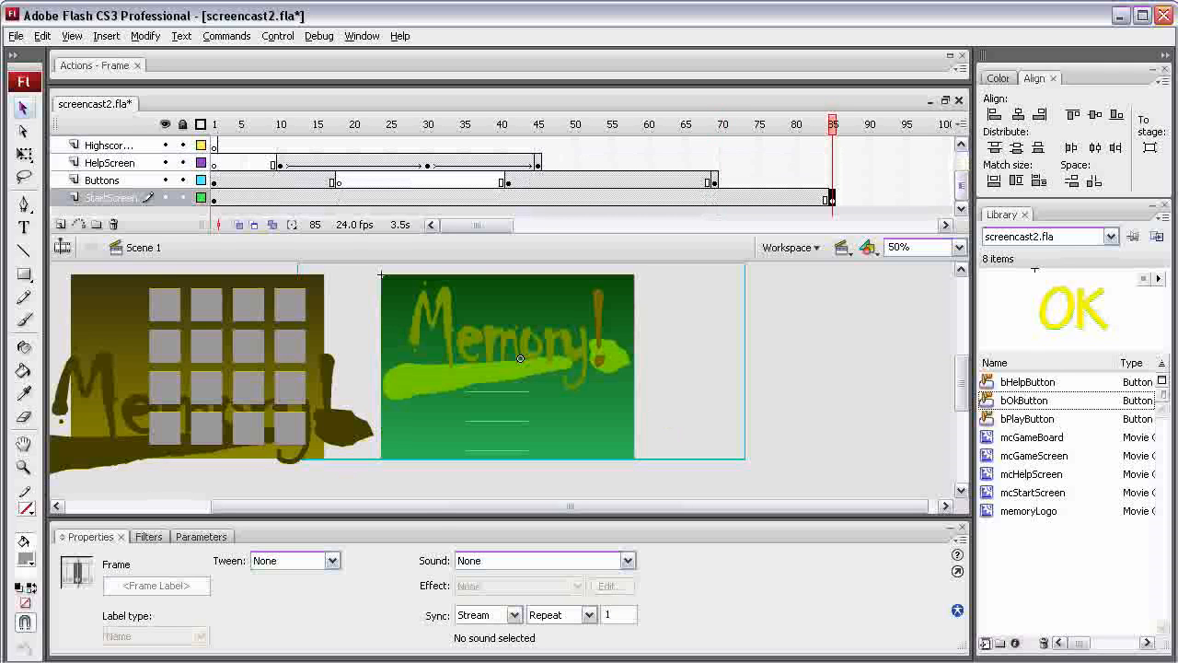
{"action": "scroll", "coordinate": [960, 184], "scroll_direction": "up", "scroll_amount": 3}
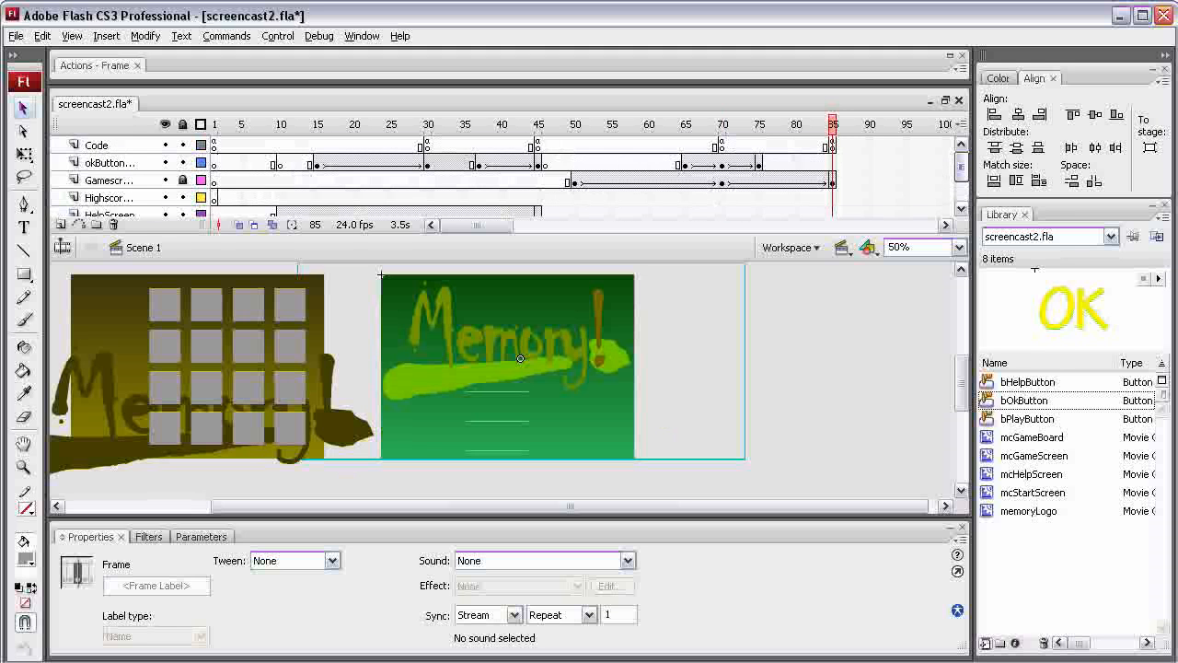
Step: Examine the Help and Play buttons on the timeline between frames 69 and 78, with the Gamescreen layer temporarily hidden
{"action": "scroll", "coordinate": [959, 184], "scroll_direction": "down", "scroll_amount": 3}
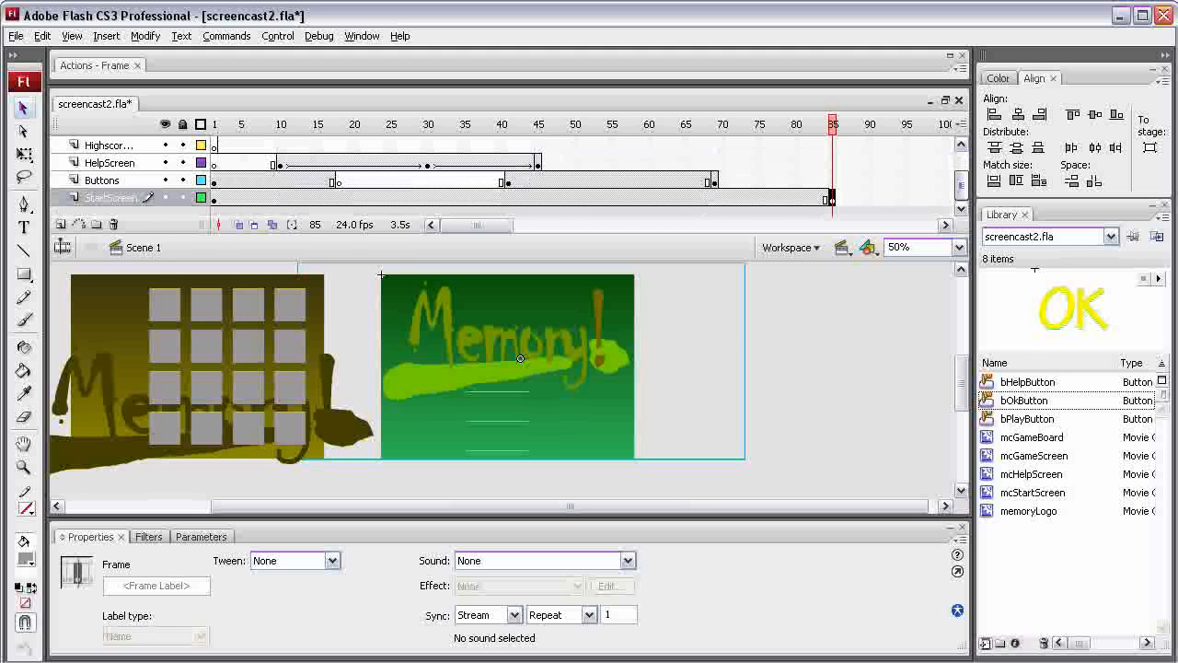
{"action": "scroll", "coordinate": [960, 179], "scroll_direction": "up", "scroll_amount": 1}
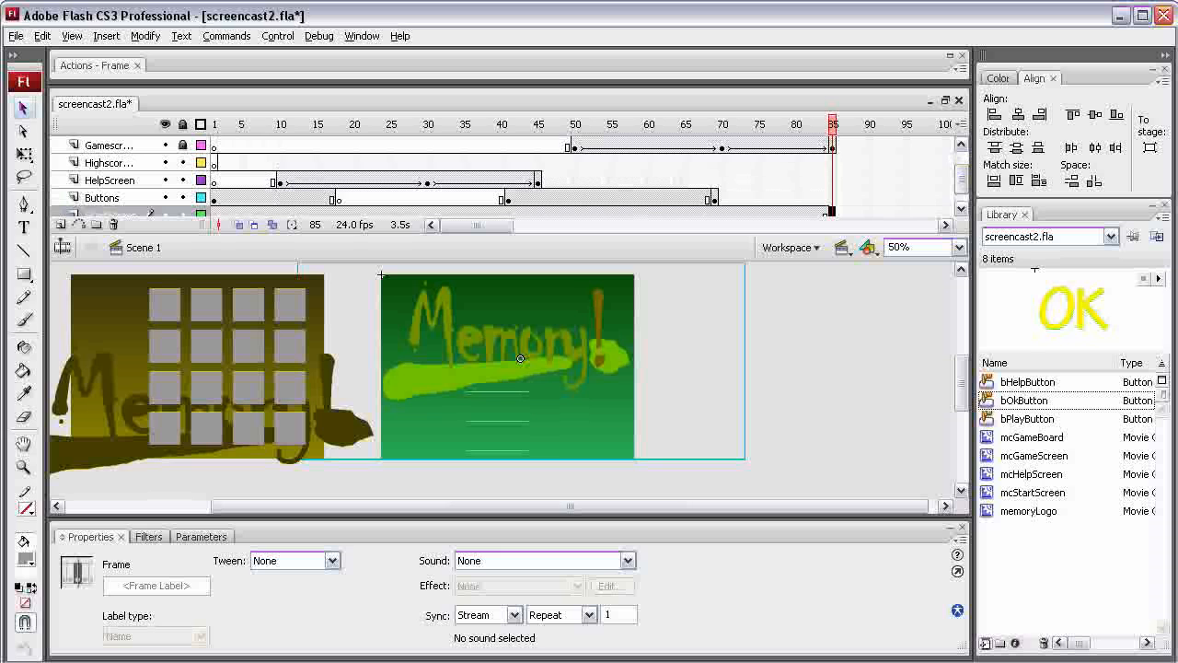
{"action": "left_click_drag", "start_coordinate": [832, 123], "coordinate": [765, 123]}
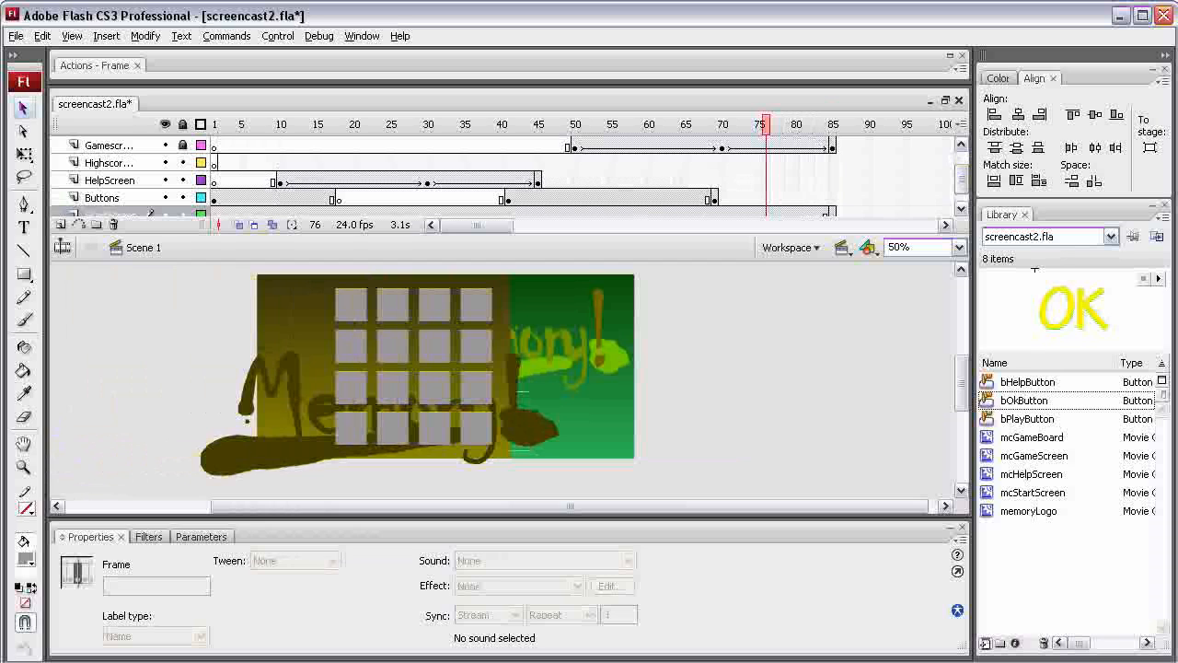
{"action": "left_click", "coordinate": [714, 197]}
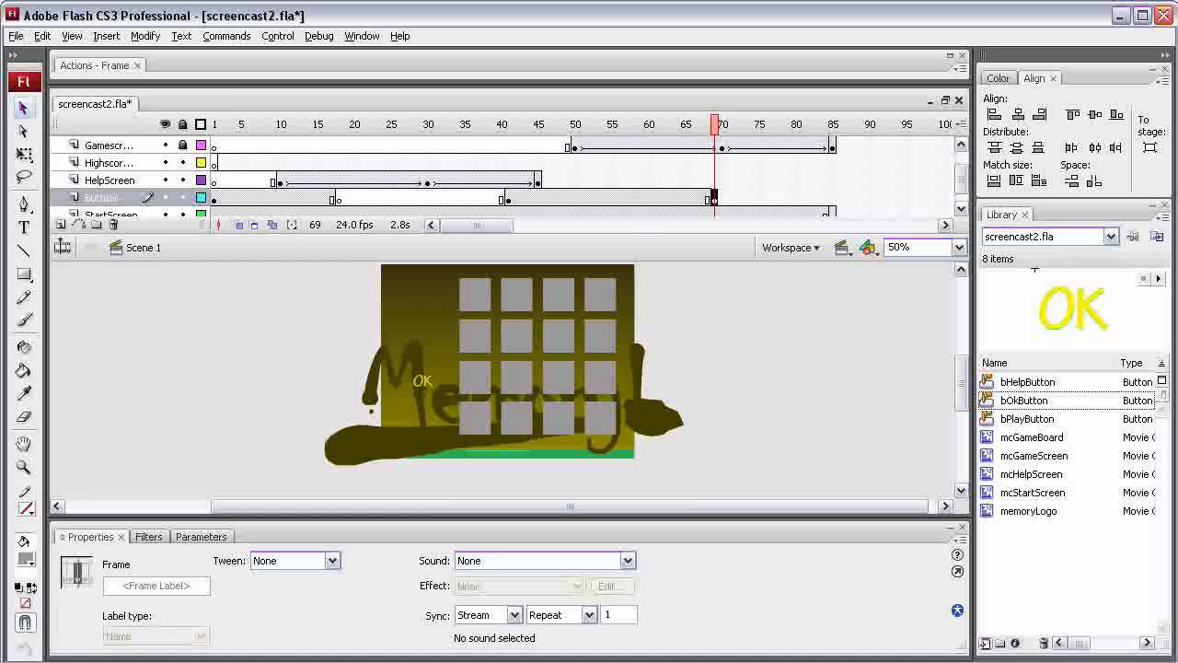
{"action": "left_click", "coordinate": [166, 145]}
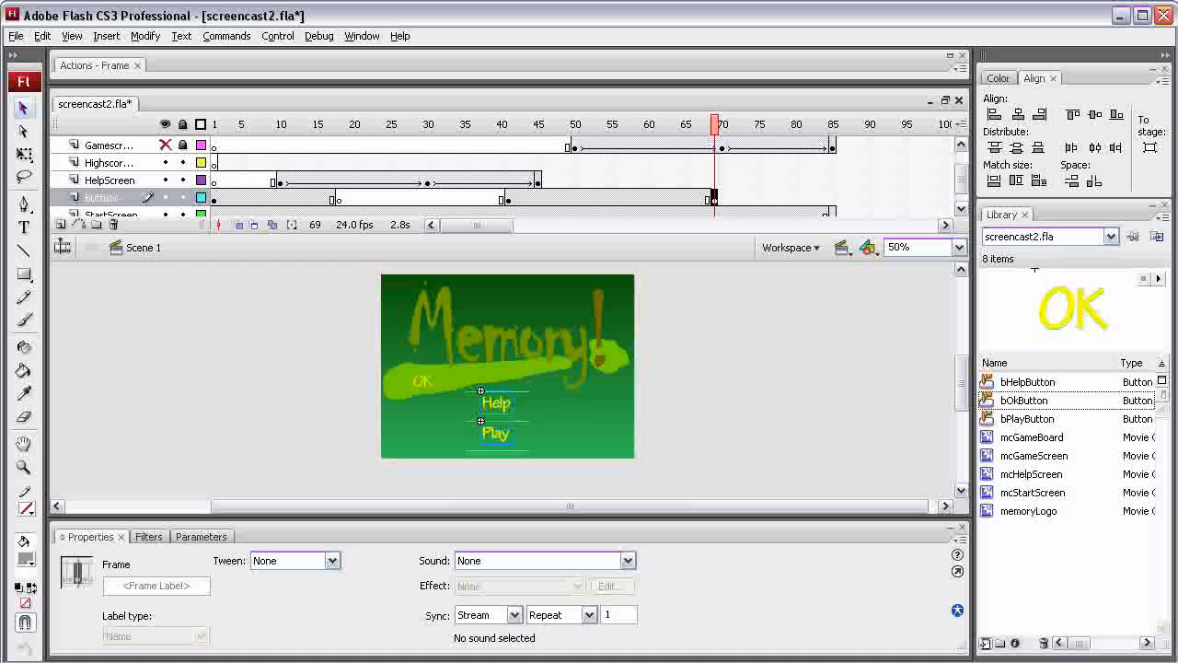
{"action": "key", "text": "Delete"}
{"action": "key", "text": "period"}
{"action": "key", "text": "comma"}
{"action": "key", "text": "period"}
{"action": "key", "text": "period"}
{"action": "key", "text": "comma"}
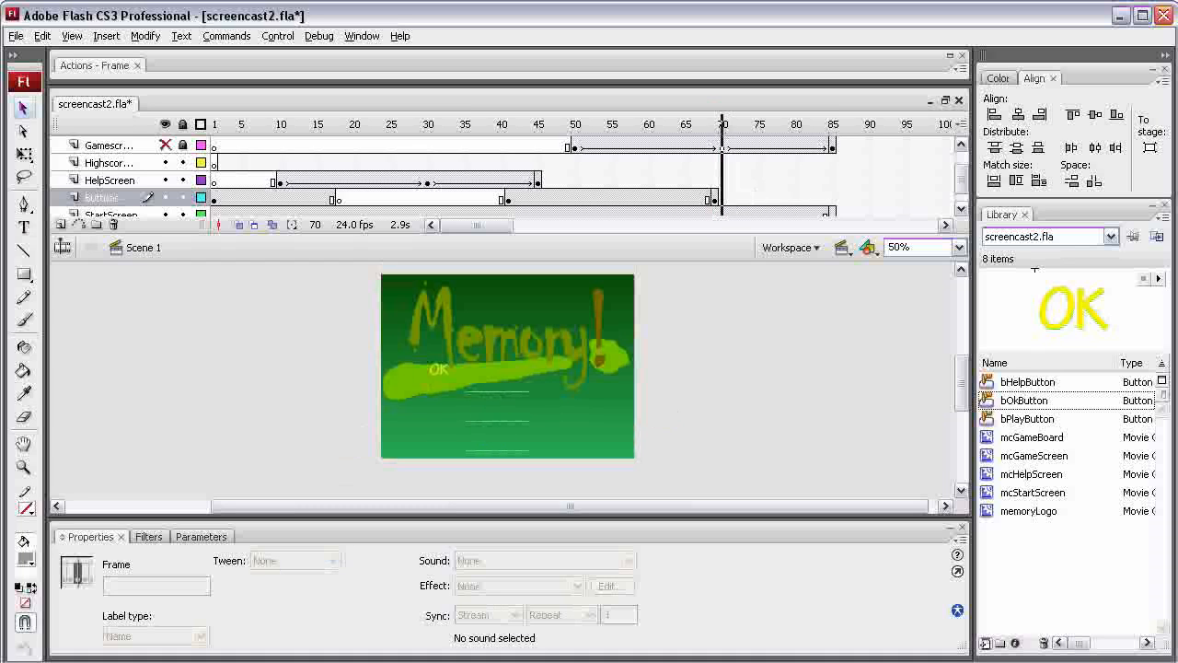
{"action": "key", "text": "comma"}
{"action": "key", "text": "period"}
{"action": "key", "text": "period"}
{"action": "key", "text": "period"}
{"action": "key", "text": "period"}
{"action": "key", "text": "period"}
{"action": "key", "text": "period"}
{"action": "key", "text": "period"}
{"action": "key", "text": "period"}
{"action": "key", "text": "period"}
{"action": "key", "text": "period"}
{"action": "key", "text": "period"}
{"action": "key", "text": "period"}
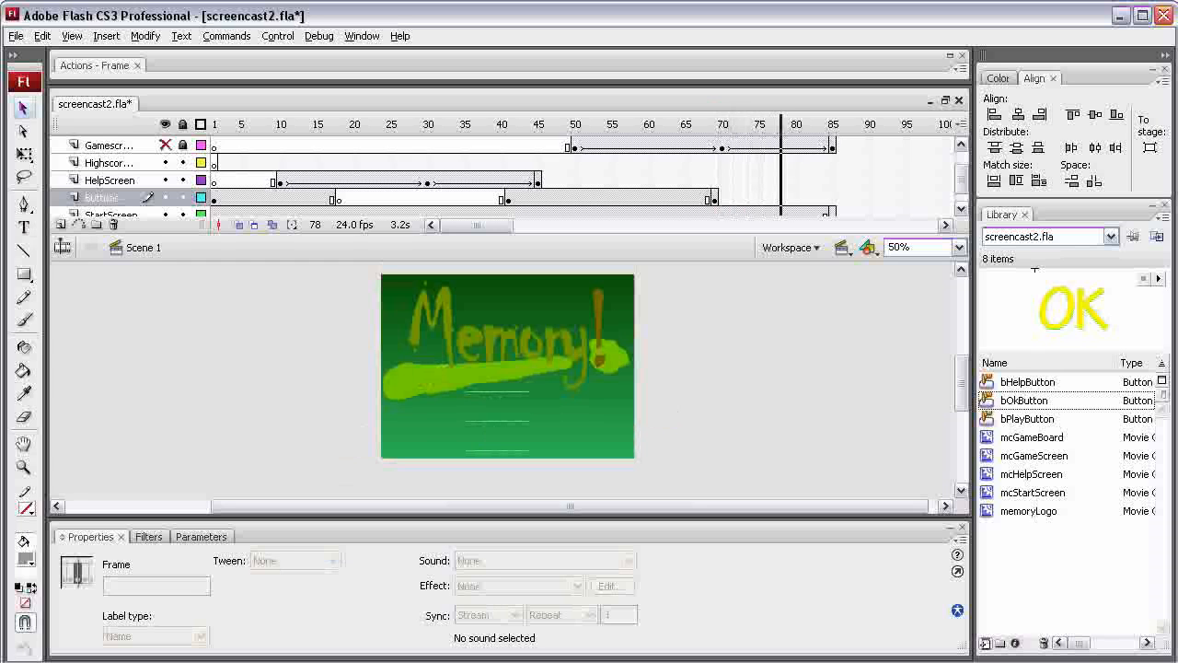
{"action": "key", "text": "comma"}
{"action": "key", "text": "comma"}
{"action": "key", "text": "comma"}
{"action": "key", "text": "comma"}
{"action": "key", "text": "comma"}
{"action": "key", "text": "comma"}
{"action": "key", "text": "comma"}
{"action": "key", "text": "comma"}
{"action": "key", "text": "comma"}
{"action": "key", "text": "comma"}
{"action": "key", "text": "comma"}
{"action": "key", "text": "comma"}
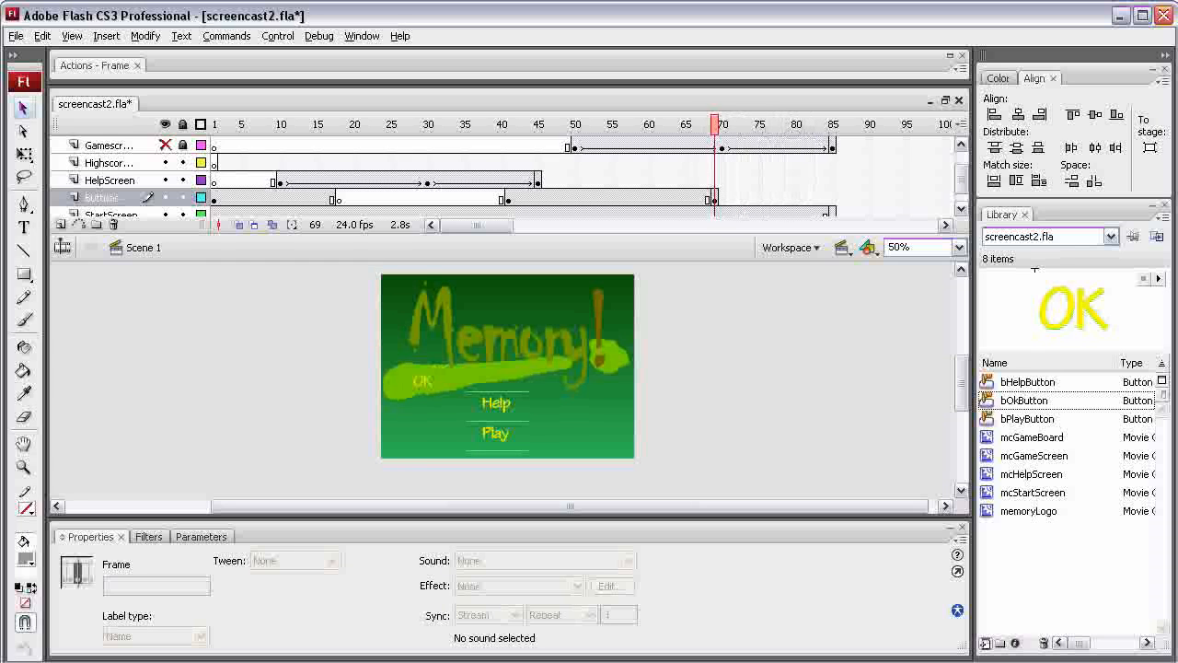
{"action": "left_click", "coordinate": [165, 144]}
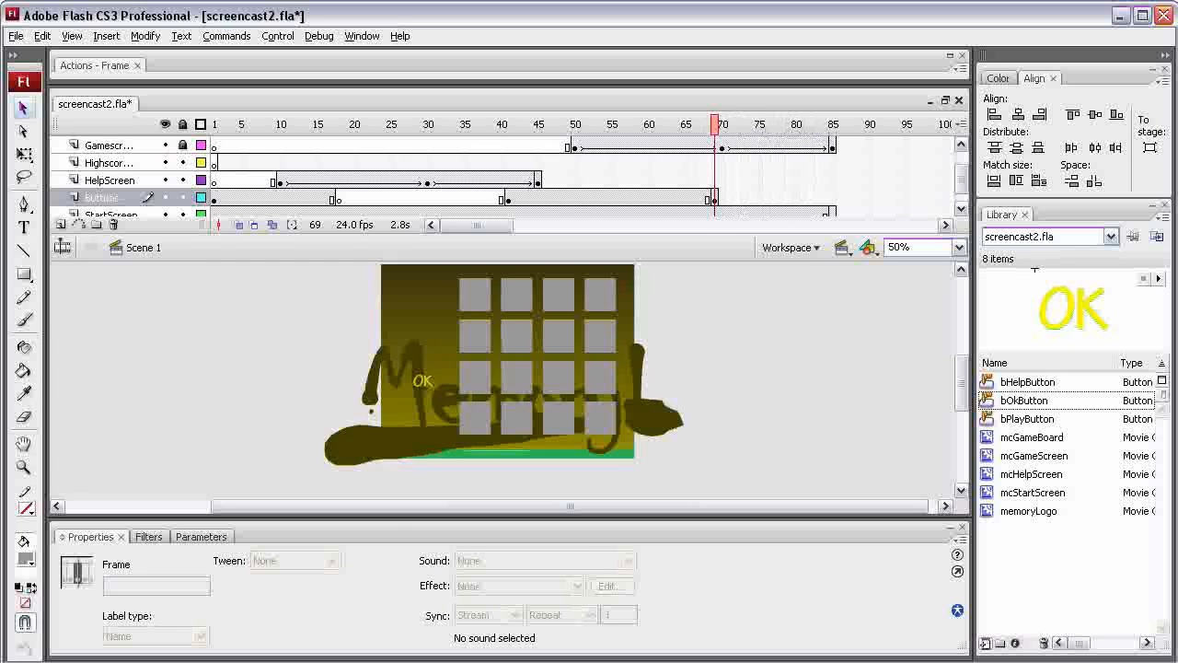
Step: Insert a keyframe at frame 76 and a blank keyframe at frame 70 on the Buttons layer
{"action": "key", "text": "Return"}
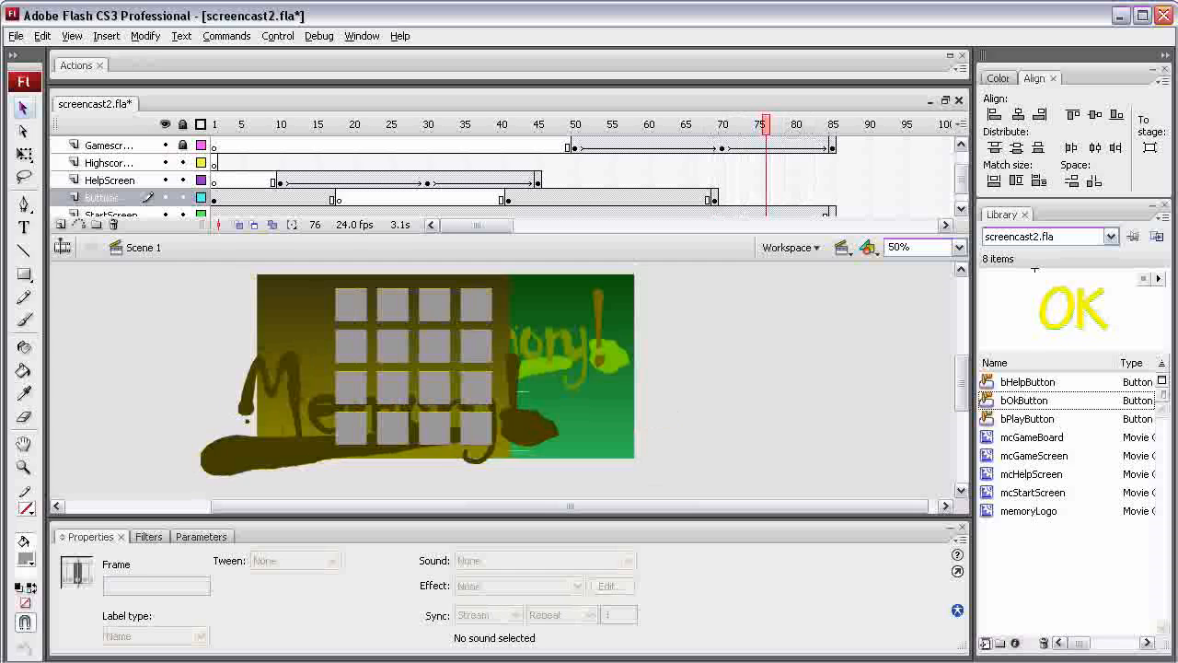
{"action": "right_click", "coordinate": [764, 200]}
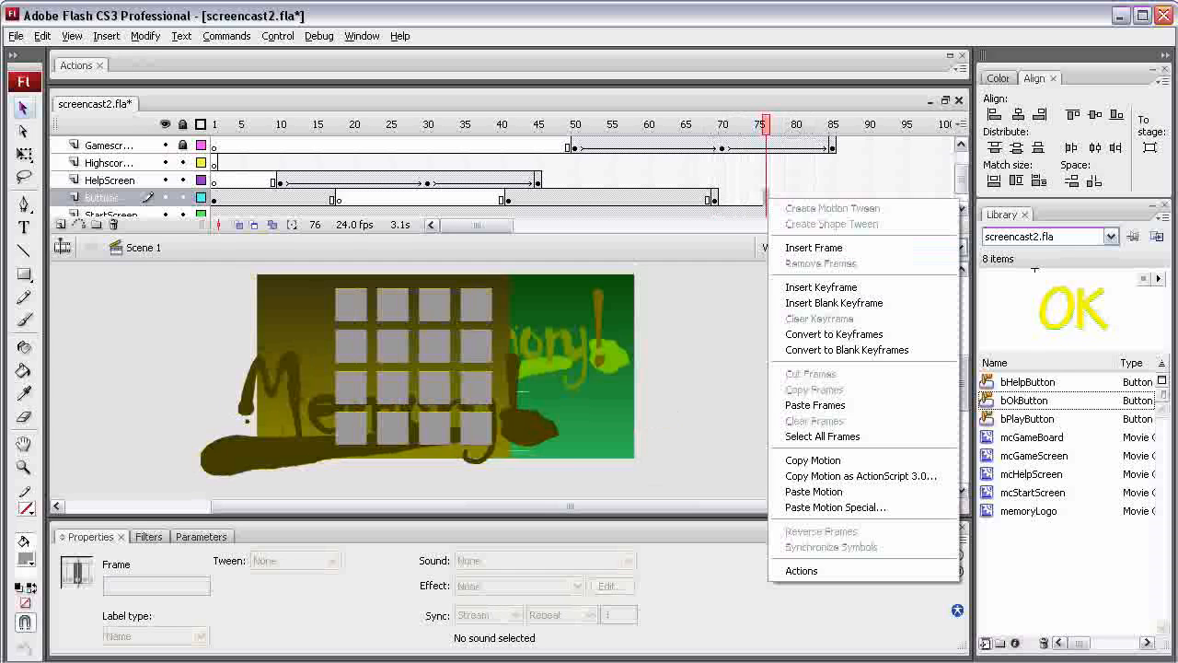
{"action": "left_click", "coordinate": [801, 286]}
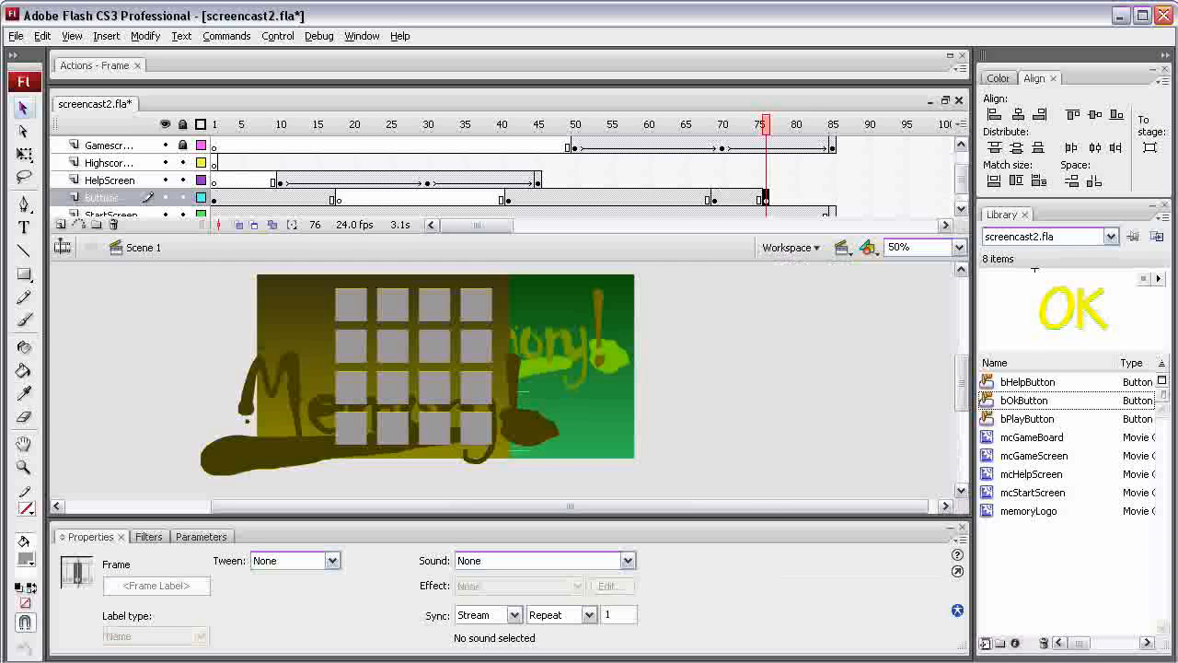
{"action": "right_click", "coordinate": [722, 198]}
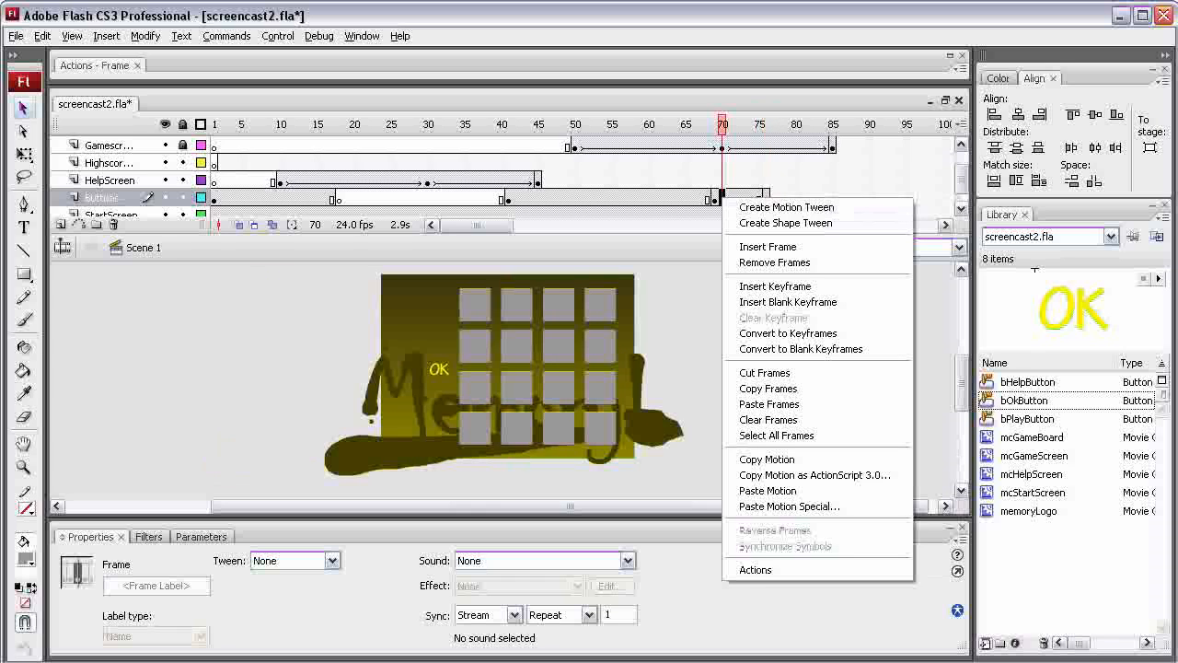
{"action": "left_click", "coordinate": [788, 302]}
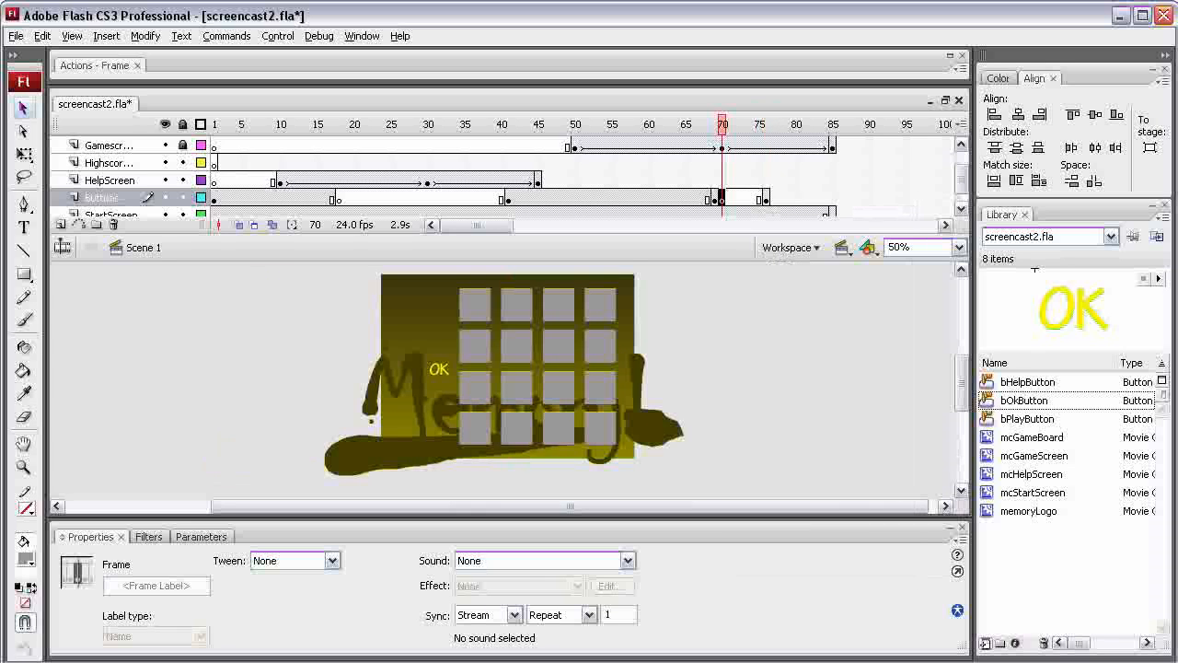
Step: Compare frames 69 and 70 with the game screen hidden and shown, and move the Buttons layer's blank keyframe to frame 69
{"action": "key", "text": "comma"}
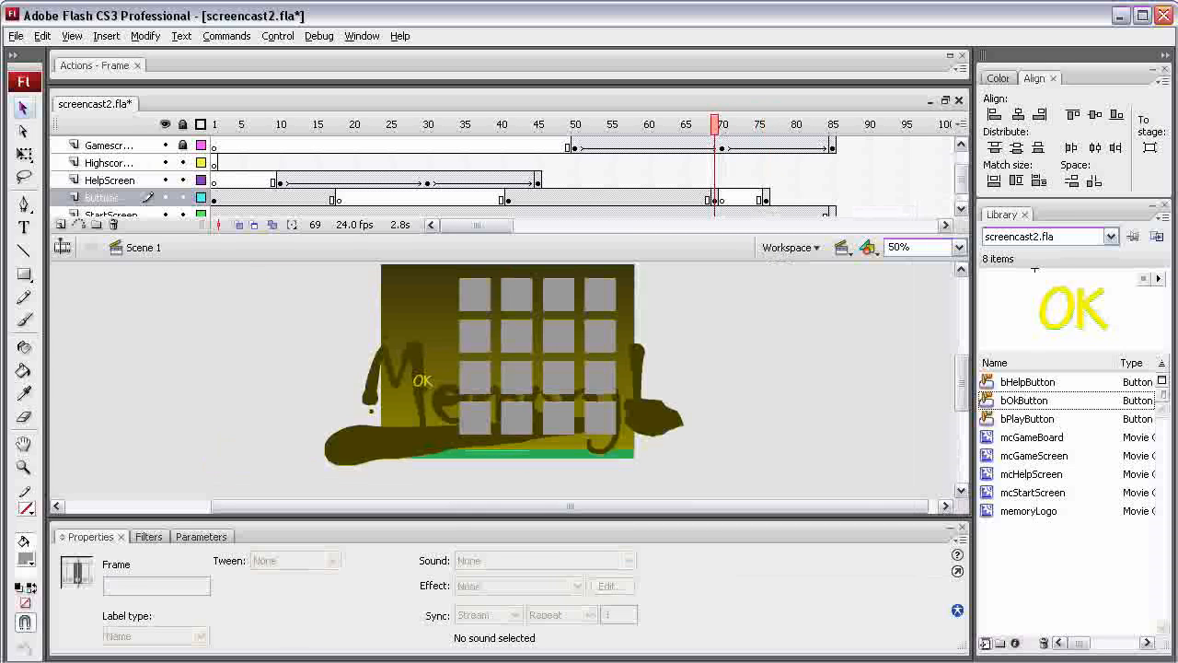
{"action": "left_click", "coordinate": [166, 144]}
{"action": "mouse_move", "coordinate": [714, 123]}
{"action": "left_mouse_down"}
{"action": "mouse_move", "coordinate": [692, 123]}
{"action": "mouse_move", "coordinate": [714, 123]}
{"action": "left_mouse_up"}
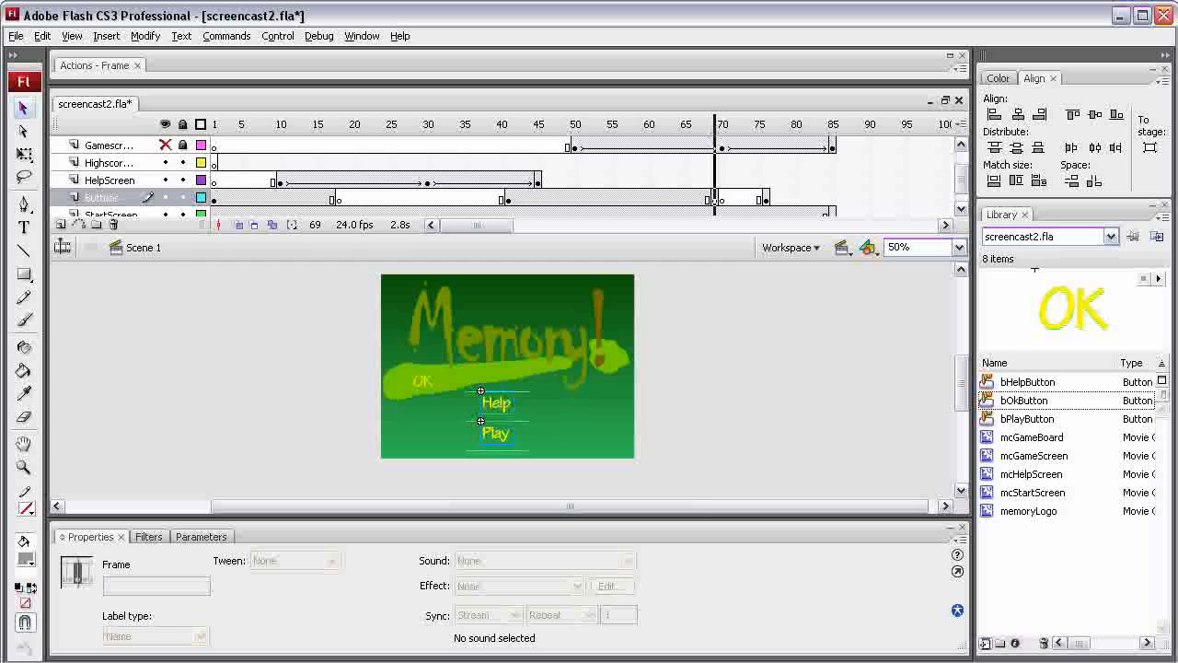
{"action": "mouse_move", "coordinate": [714, 124]}
{"action": "left_mouse_down"}
{"action": "mouse_move", "coordinate": [766, 123]}
{"action": "mouse_move", "coordinate": [714, 123]}
{"action": "left_mouse_up"}
{"action": "left_click", "coordinate": [165, 145]}
{"action": "mouse_move", "coordinate": [714, 123]}
{"action": "left_mouse_down"}
{"action": "mouse_move", "coordinate": [662, 124]}
{"action": "mouse_move", "coordinate": [714, 123]}
{"action": "left_mouse_up"}
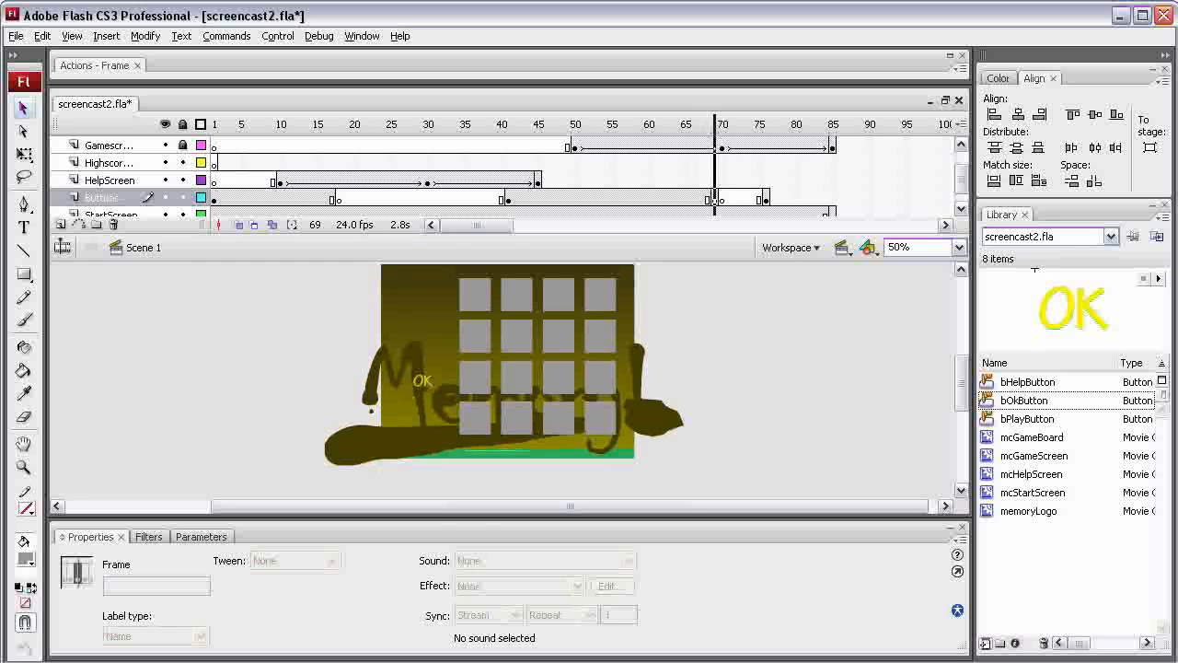
{"action": "left_click_drag", "start_coordinate": [714, 123], "coordinate": [722, 123]}
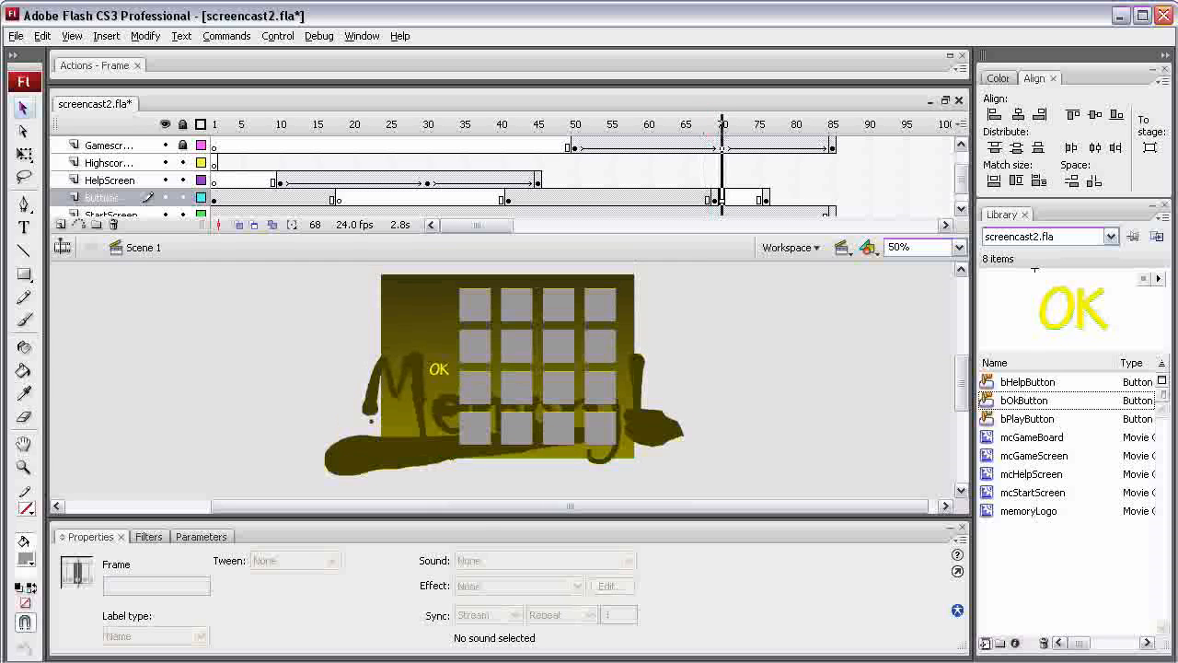
{"action": "left_click_drag", "start_coordinate": [721, 197], "coordinate": [714, 197]}
{"action": "left_click", "coordinate": [722, 197]}
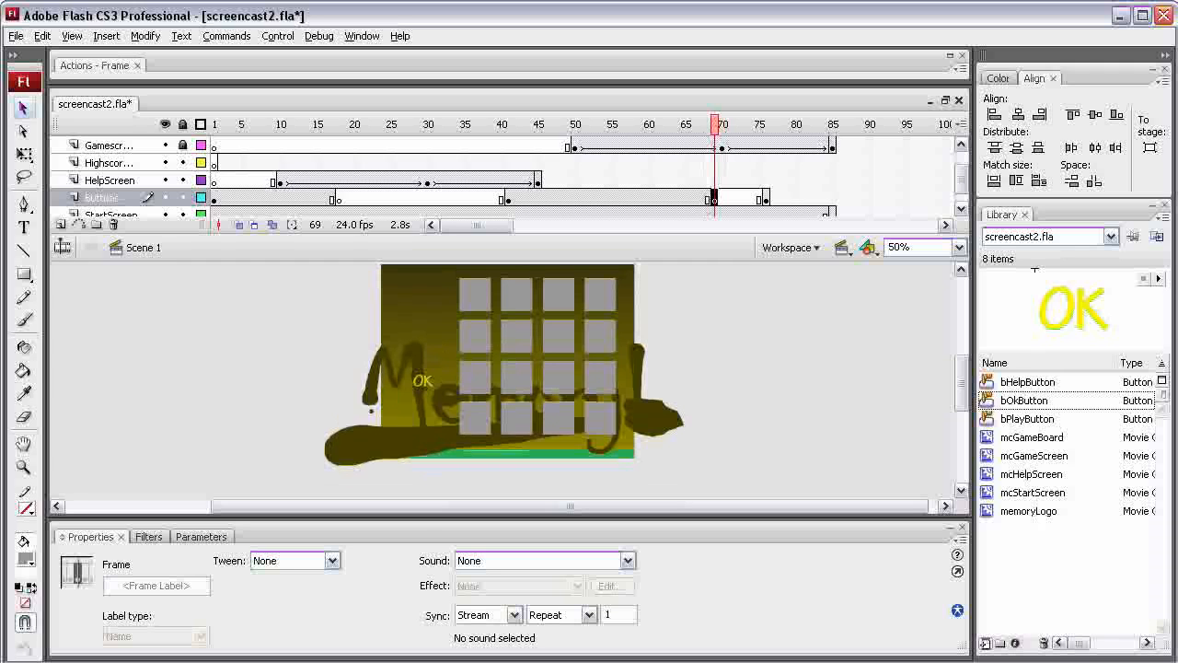
Step: Review the transition from frame 69 to 76 and insert a keyframe at frame 85 on the Buttons layer
{"action": "mouse_move", "coordinate": [714, 123]}
{"action": "left_mouse_down"}
{"action": "mouse_move", "coordinate": [692, 124]}
{"action": "mouse_move", "coordinate": [714, 124]}
{"action": "left_mouse_up"}
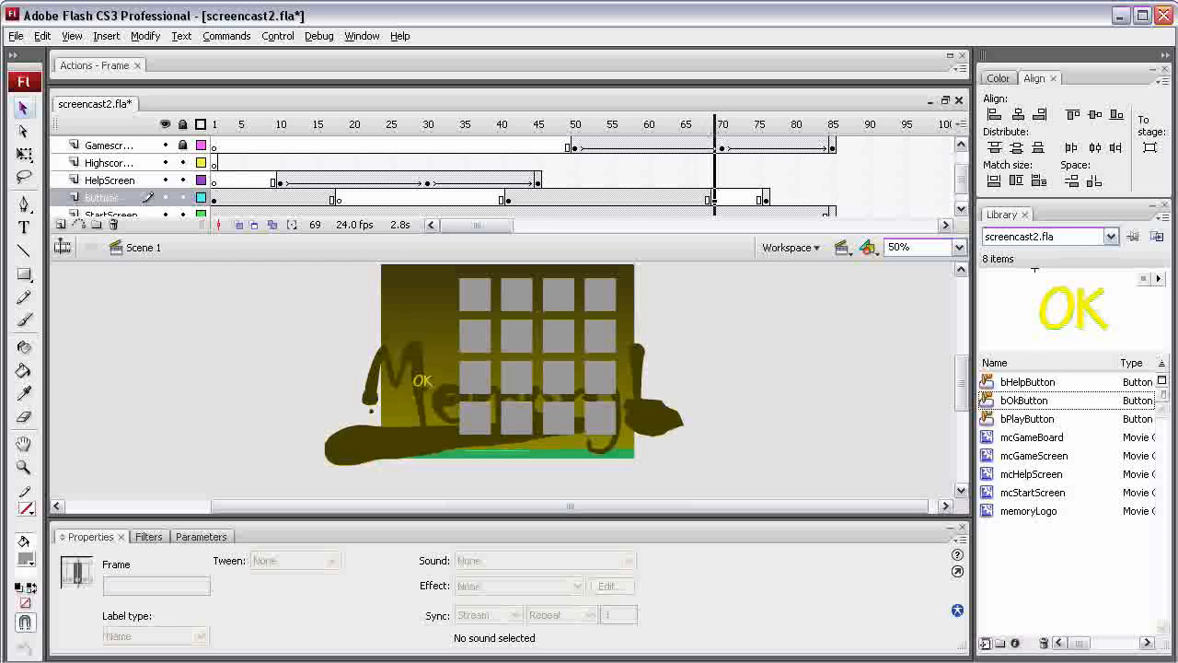
{"action": "left_click_drag", "start_coordinate": [714, 124], "coordinate": [759, 123]}
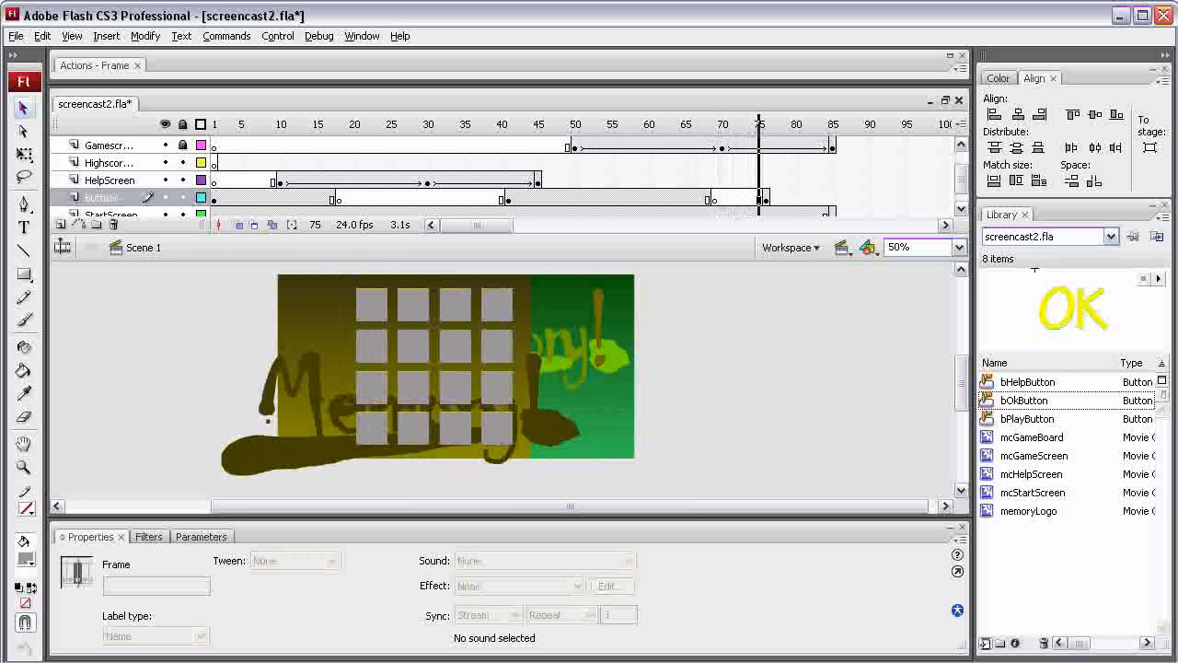
{"action": "left_click_drag", "start_coordinate": [759, 123], "coordinate": [766, 123]}
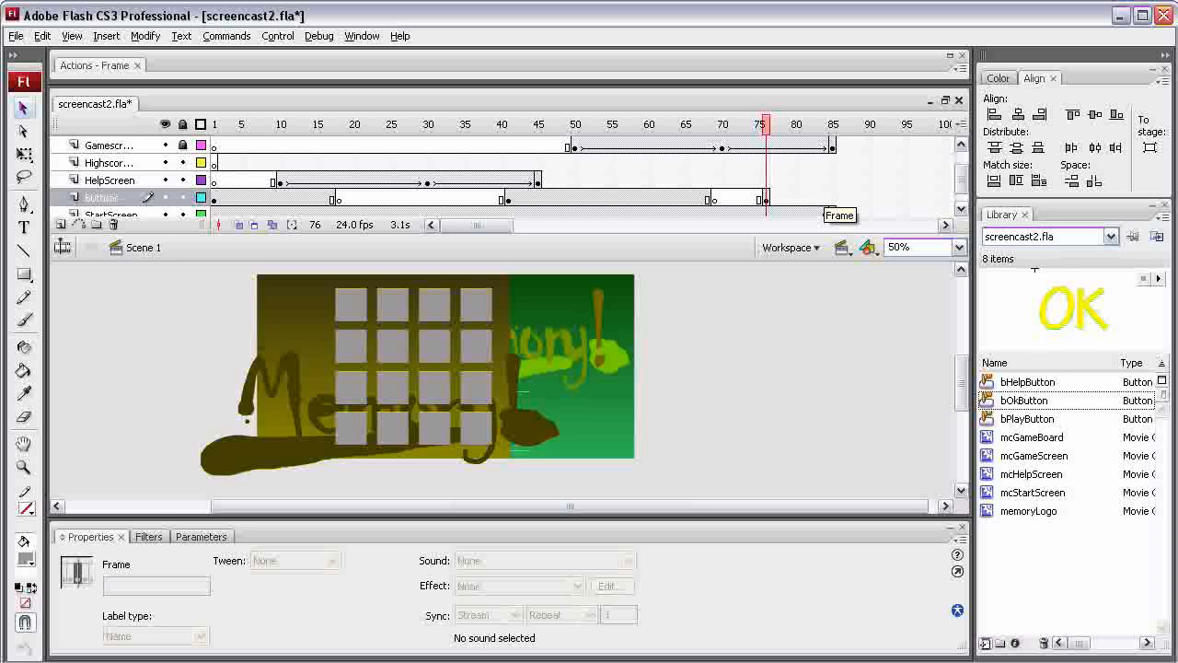
{"action": "left_click", "coordinate": [832, 199]}
{"action": "right_click", "coordinate": [832, 198]}
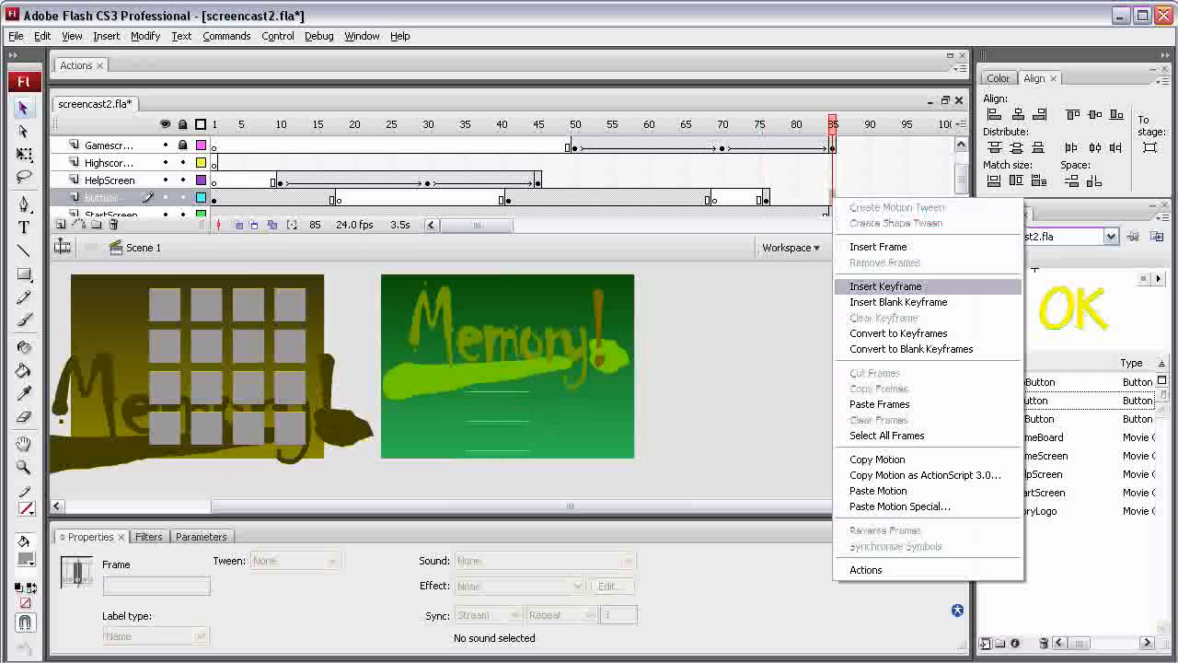
{"action": "left_click", "coordinate": [885, 286]}
Step: Test the movie by opening the help screen, returning with OK and entering the game screen, and close the test window
{"action": "mouse_move", "coordinate": [832, 123]}
{"action": "left_mouse_down"}
{"action": "mouse_move", "coordinate": [685, 124]}
{"action": "mouse_move", "coordinate": [832, 124]}
{"action": "left_mouse_up"}
{"action": "left_click_drag", "start_coordinate": [960, 180], "coordinate": [961, 167]}
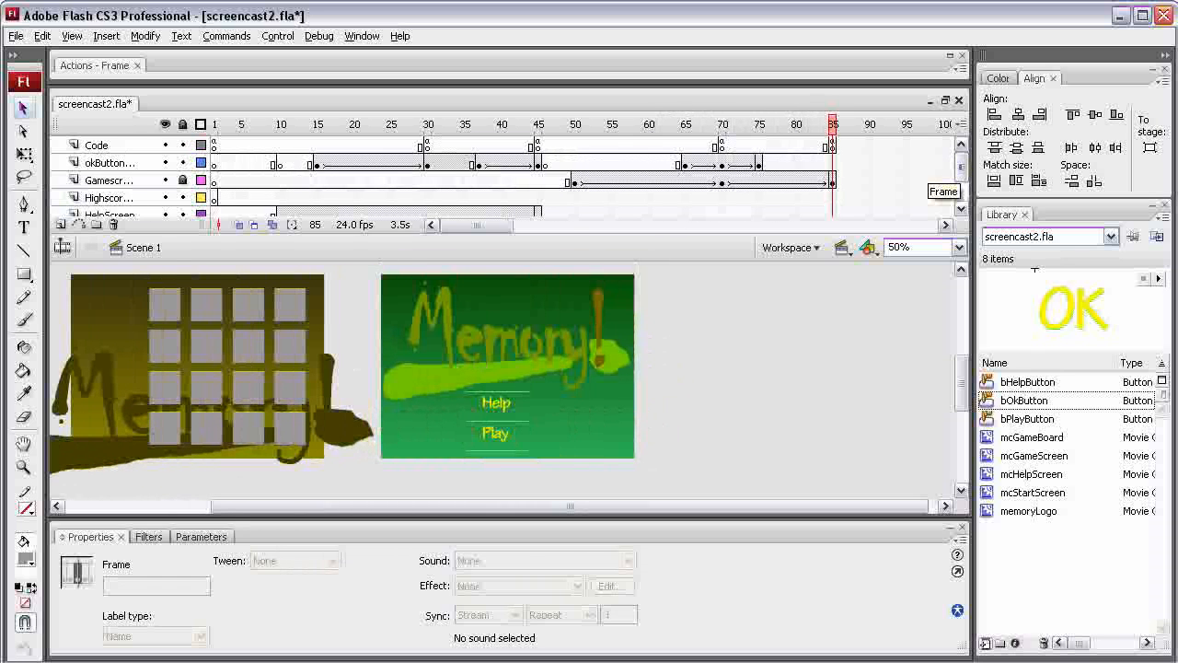
{"action": "key", "text": "ctrl+Return"}
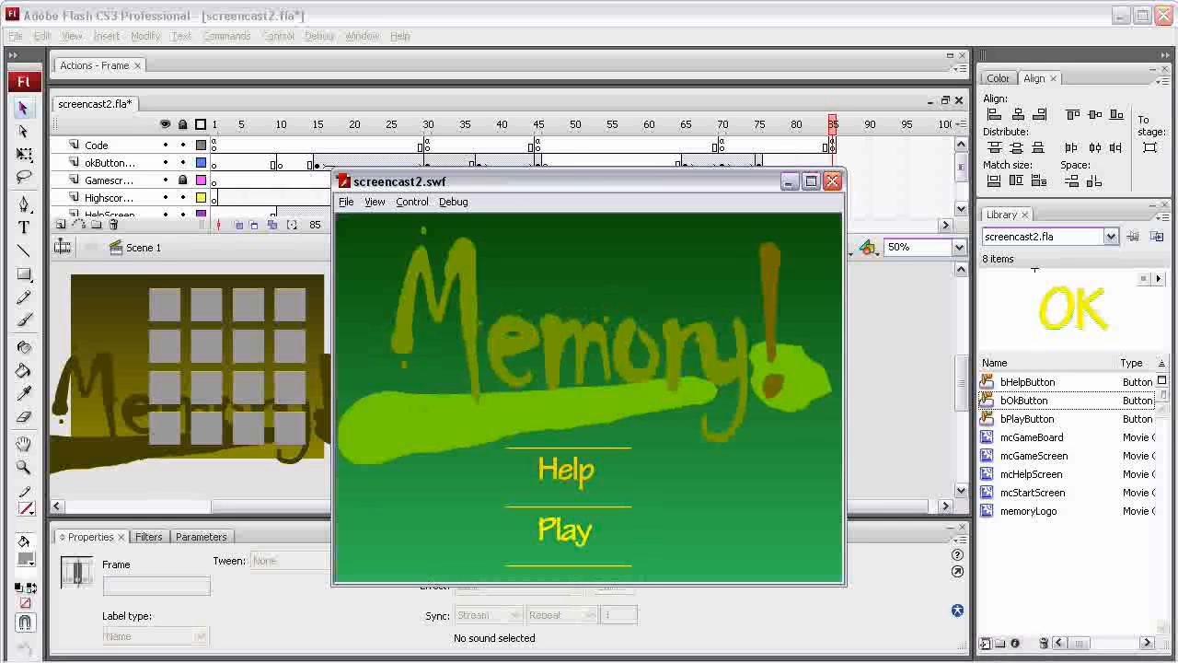
{"action": "left_click", "coordinate": [565, 468]}
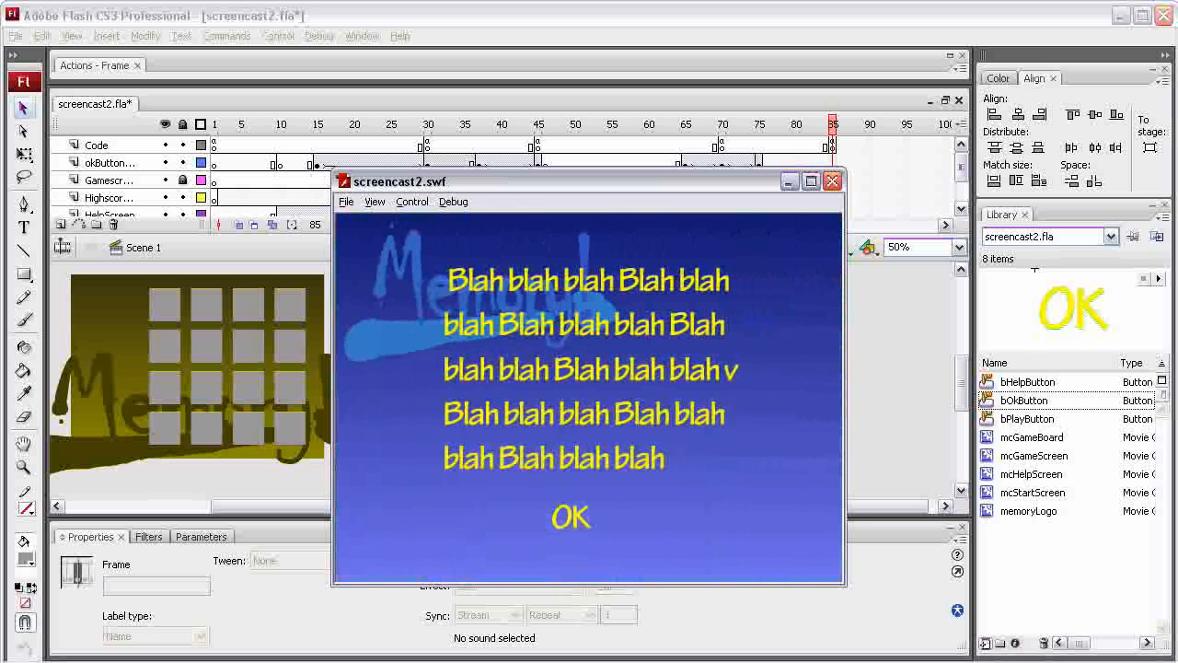
{"action": "left_click", "coordinate": [570, 517]}
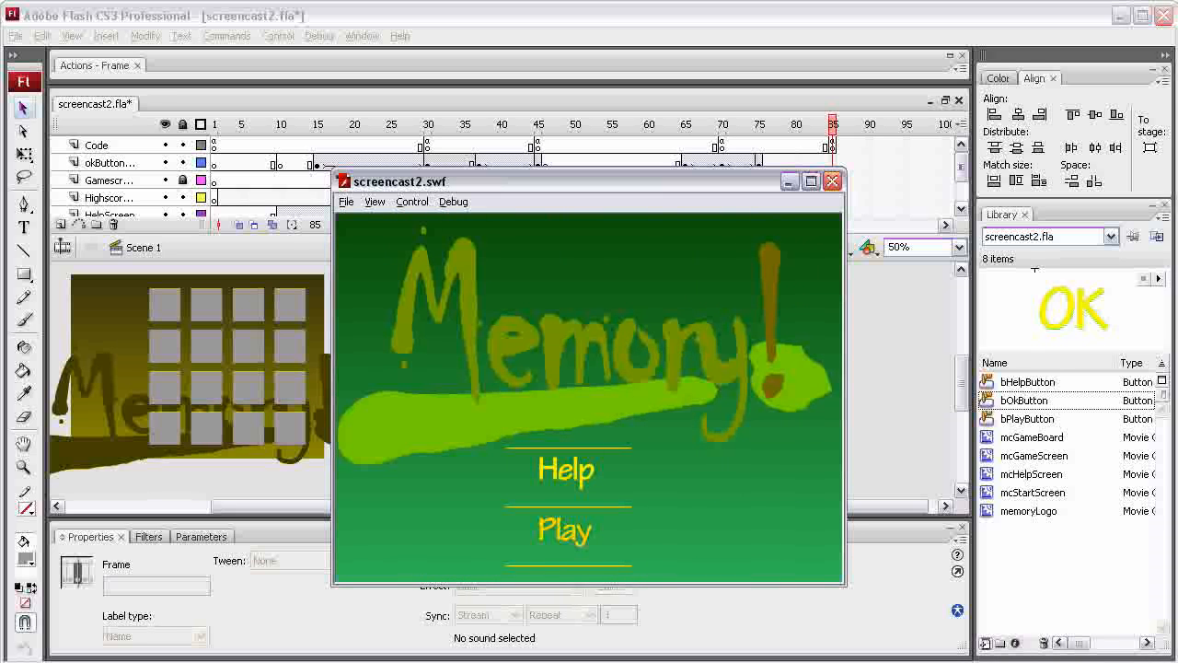
{"action": "left_click", "coordinate": [566, 531]}
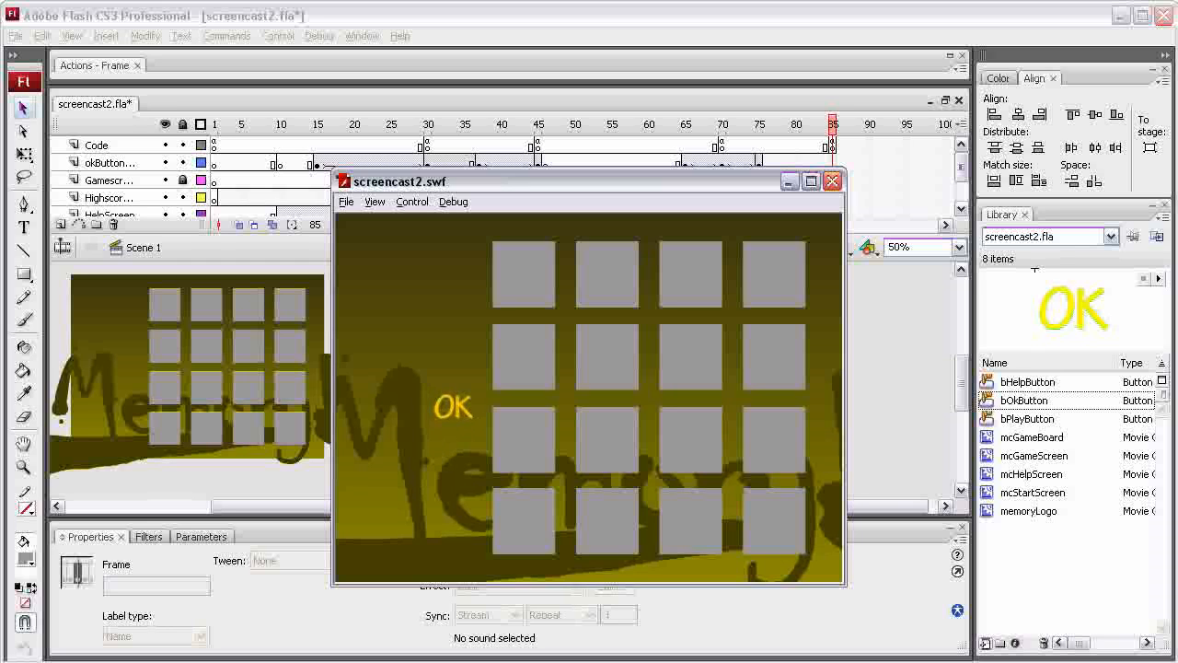
{"action": "left_click", "coordinate": [832, 180]}
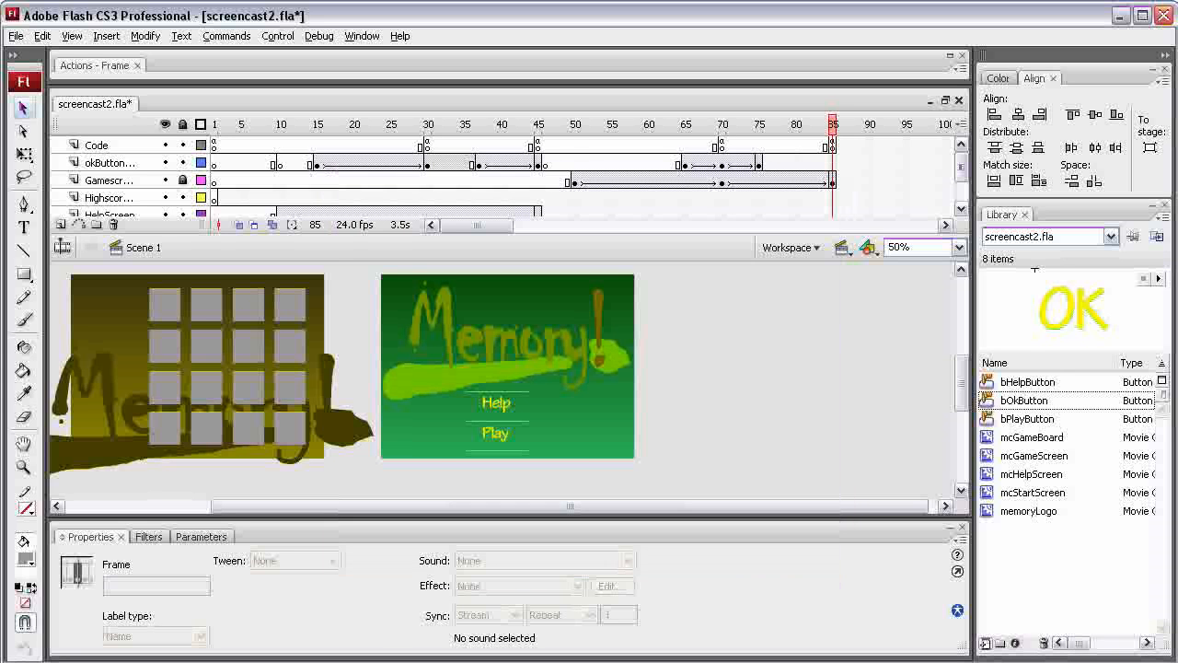
Step: Inspect the Code layer and the OK button at frame 70, and the Gamescreen layer's last keyframe
{"action": "left_click", "coordinate": [722, 145]}
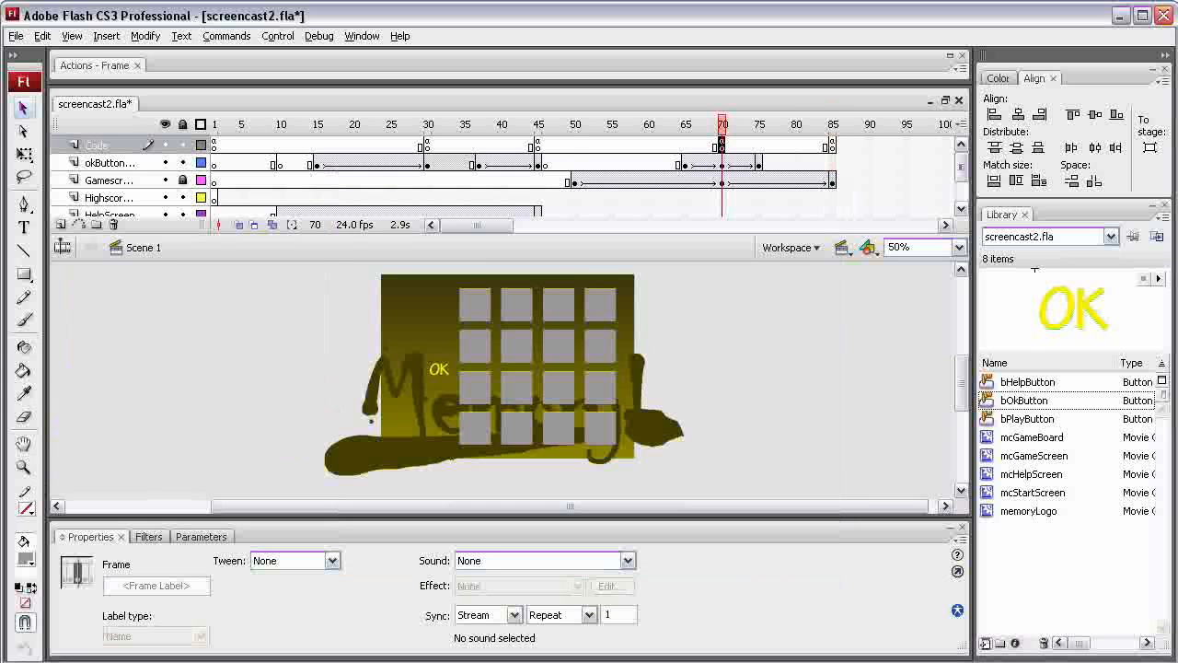
{"action": "left_click", "coordinate": [832, 181]}
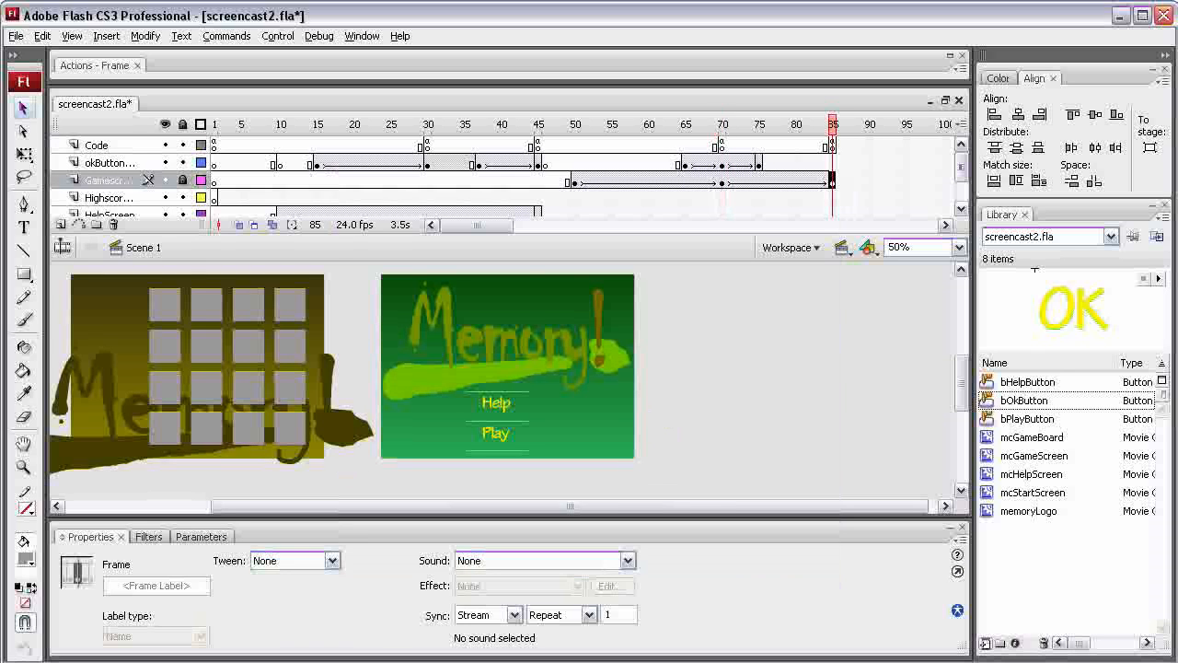
{"action": "left_click", "coordinate": [722, 163]}
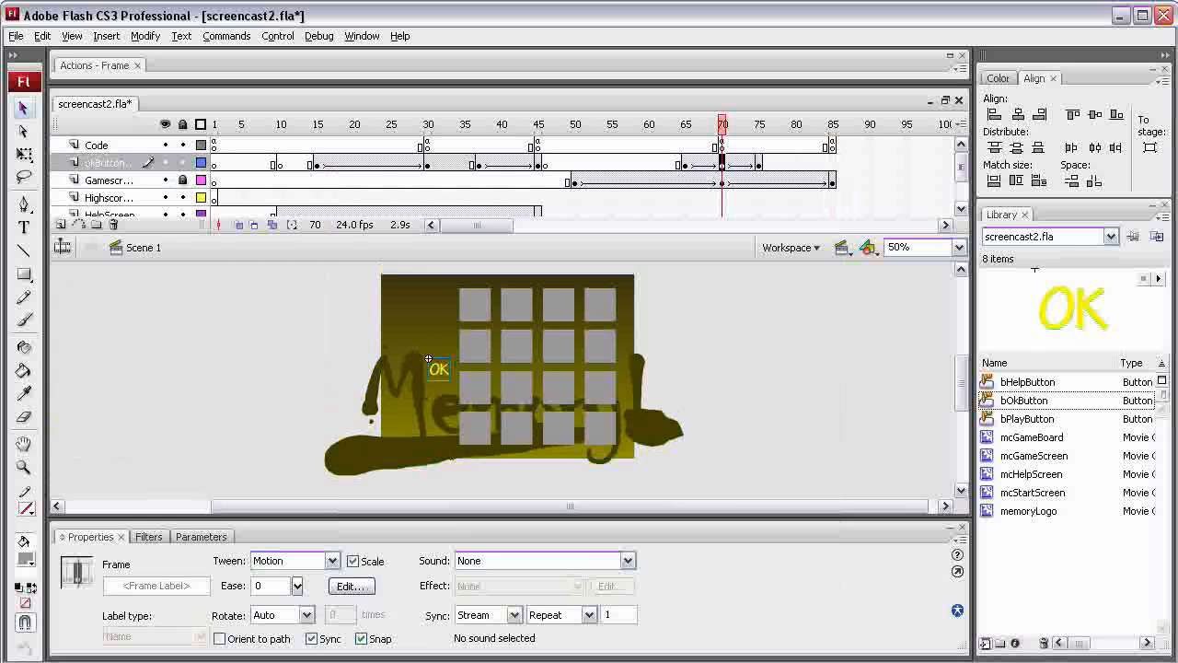
{"action": "key", "text": "ctrl+shift+a"}
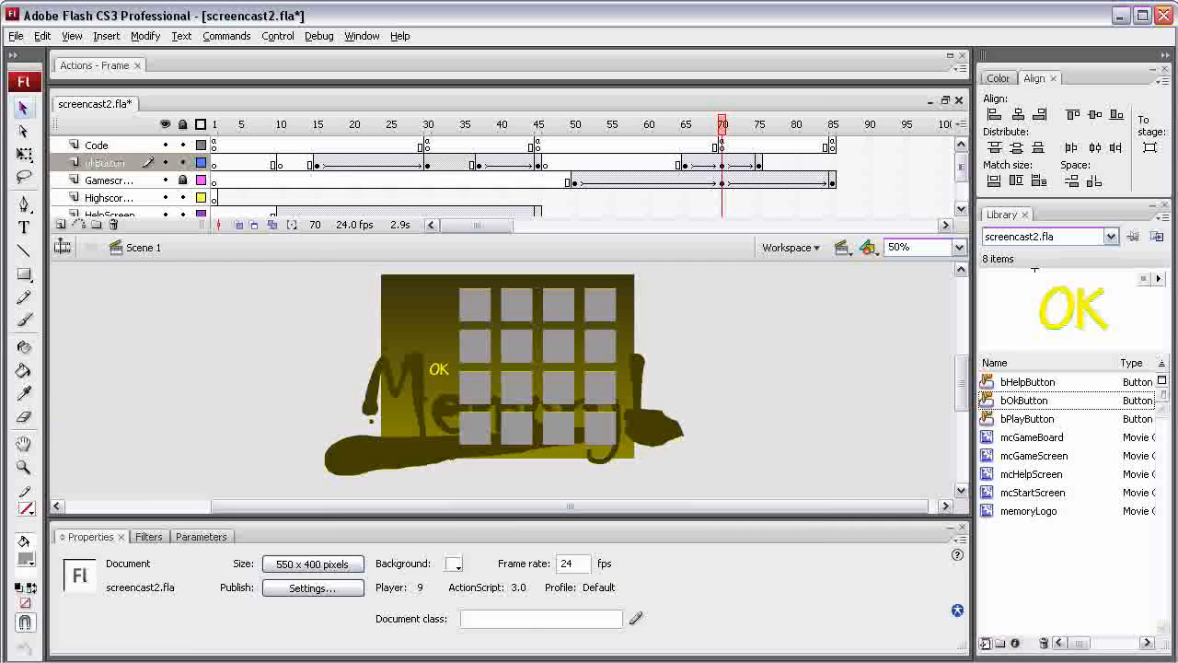
{"action": "left_click", "coordinate": [430, 360]}
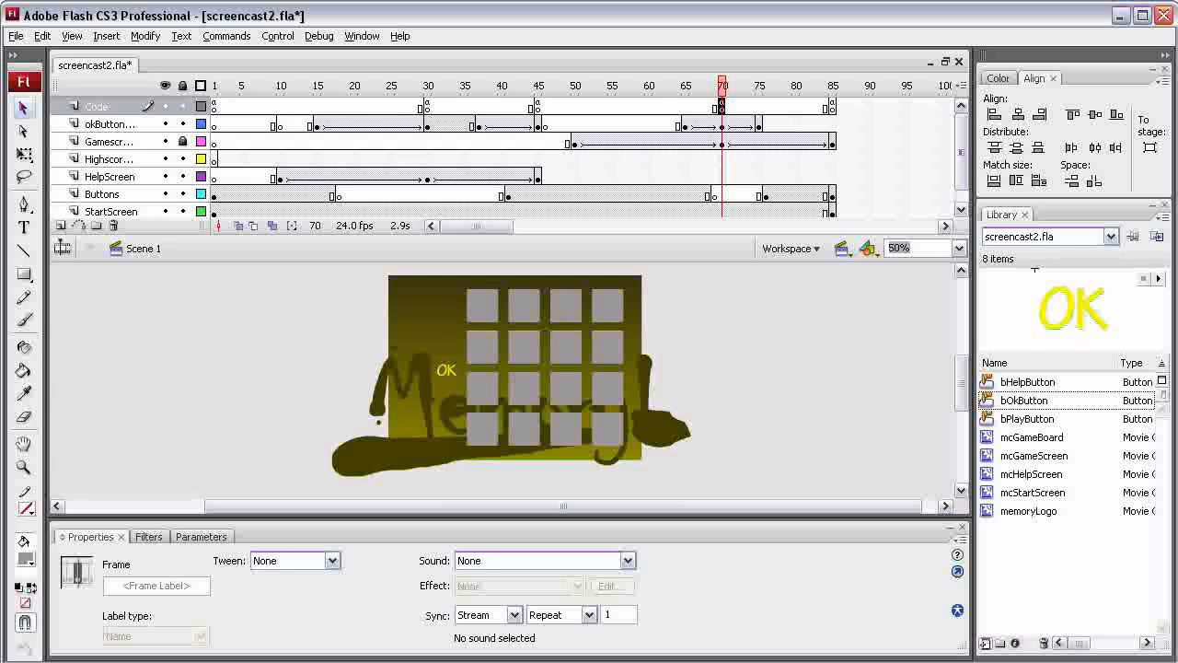
{"action": "left_click", "coordinate": [438, 363]}
Step: Check the Code layer around frames 15 and 30 and read the frame 30 script that handles the OK button
{"action": "left_click", "coordinate": [316, 106]}
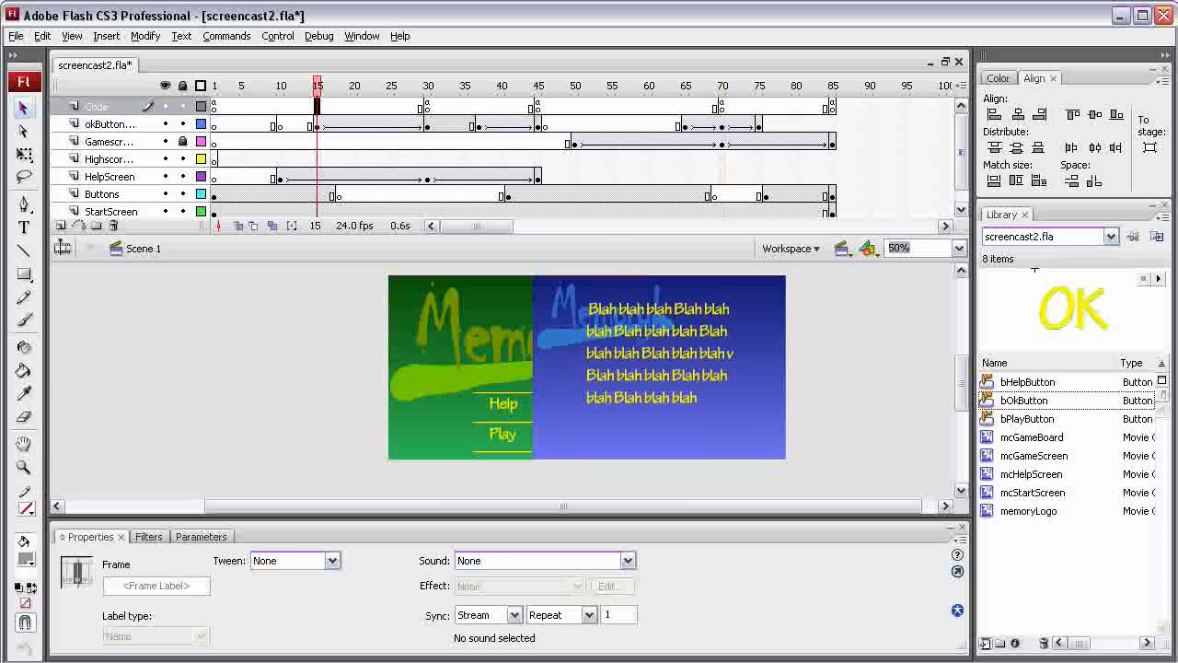
{"action": "left_click", "coordinate": [427, 106]}
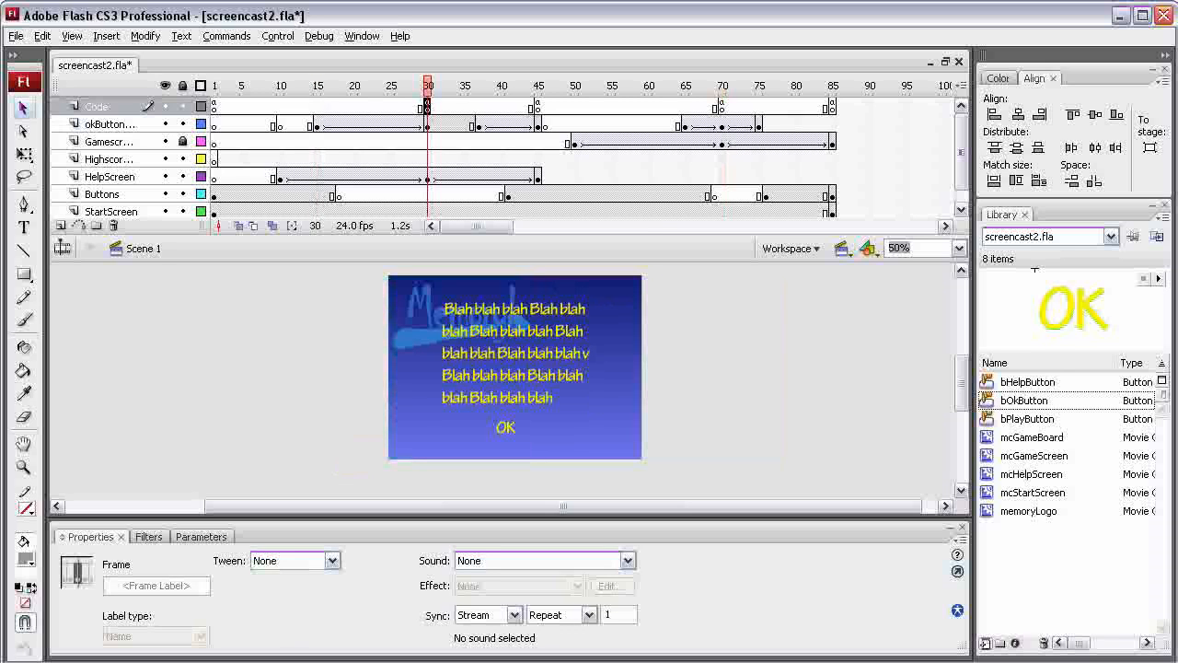
{"action": "left_click", "coordinate": [362, 36]}
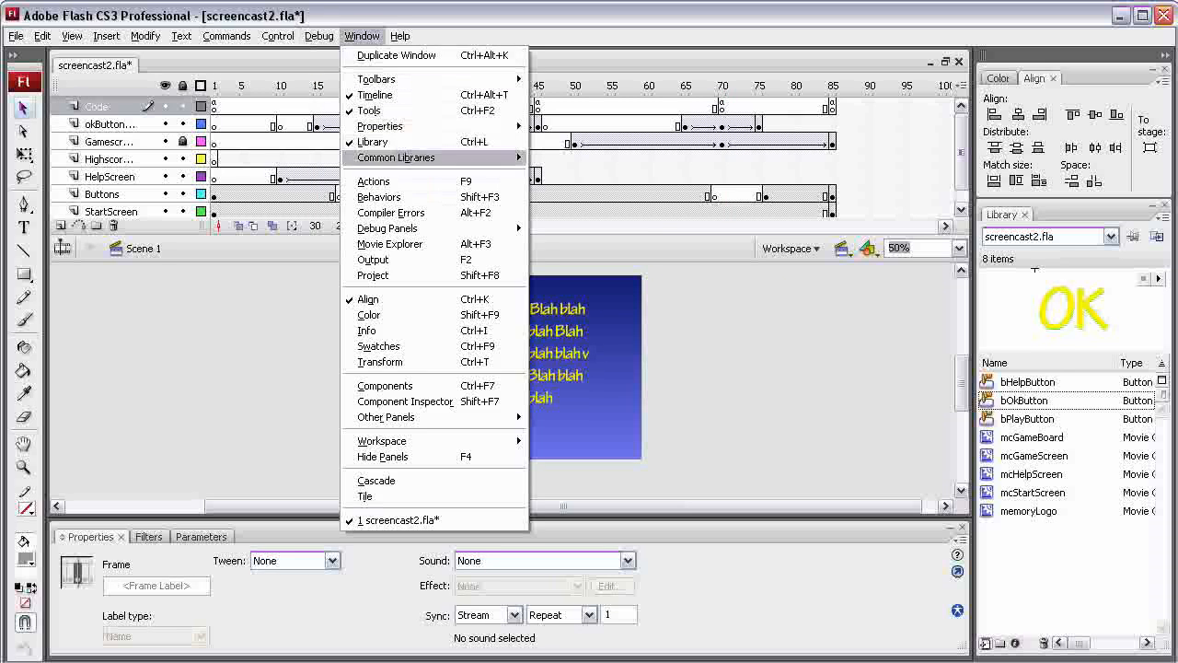
{"action": "left_click", "coordinate": [379, 182]}
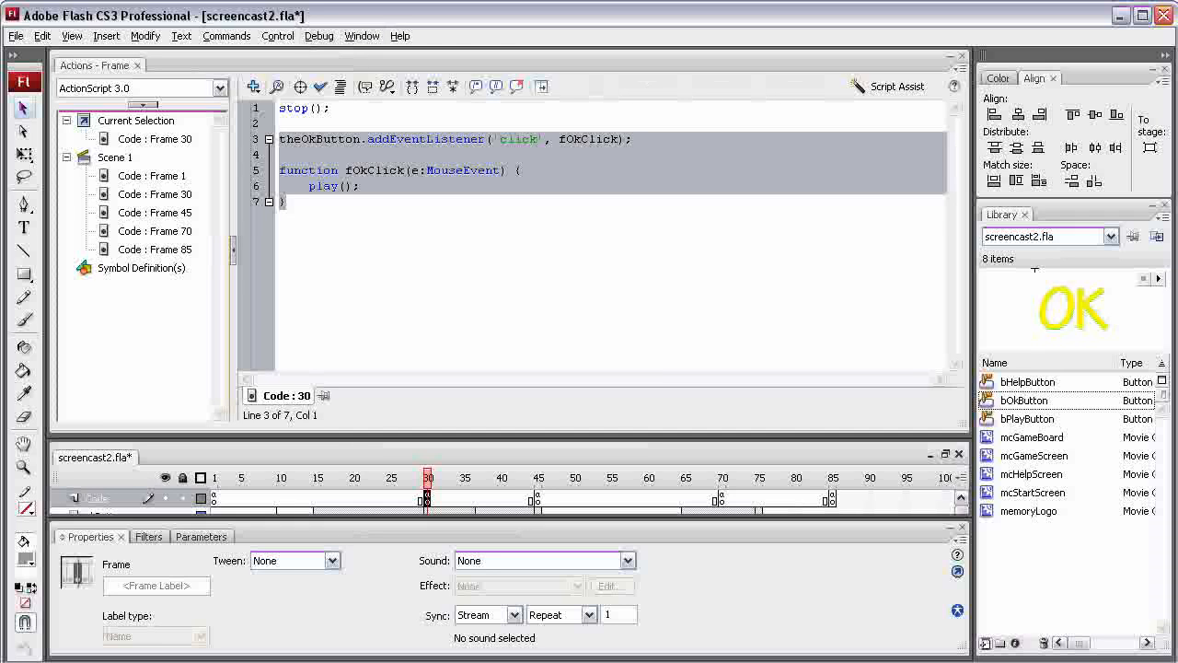
{"action": "key", "text": "F9"}
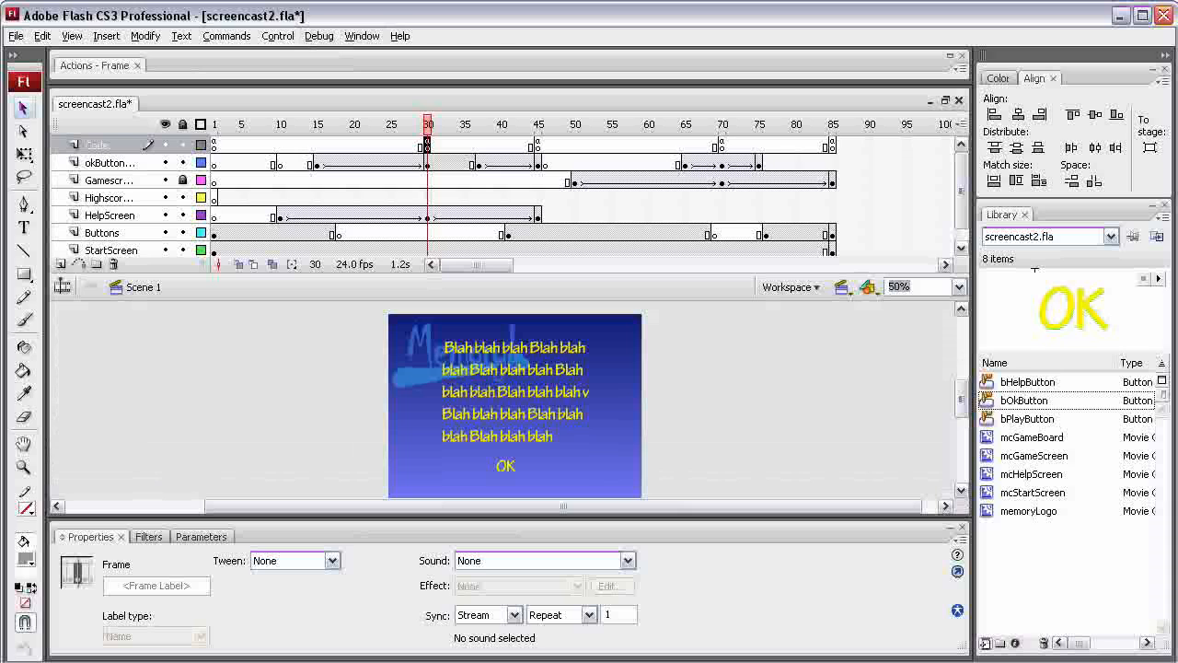
Step: Inspect the OK button layer at frames 45, 46 and 65, checking the button's instance name at frame 65
{"action": "left_click", "coordinate": [539, 162]}
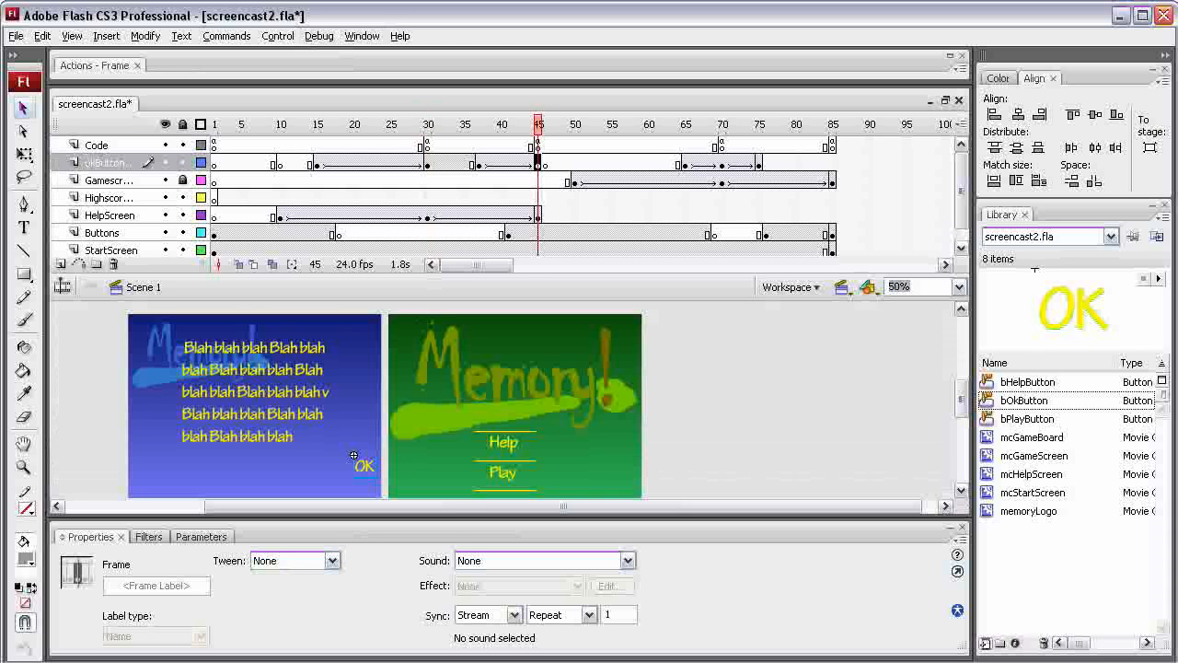
{"action": "left_click", "coordinate": [353, 454]}
{"action": "left_click", "coordinate": [544, 162]}
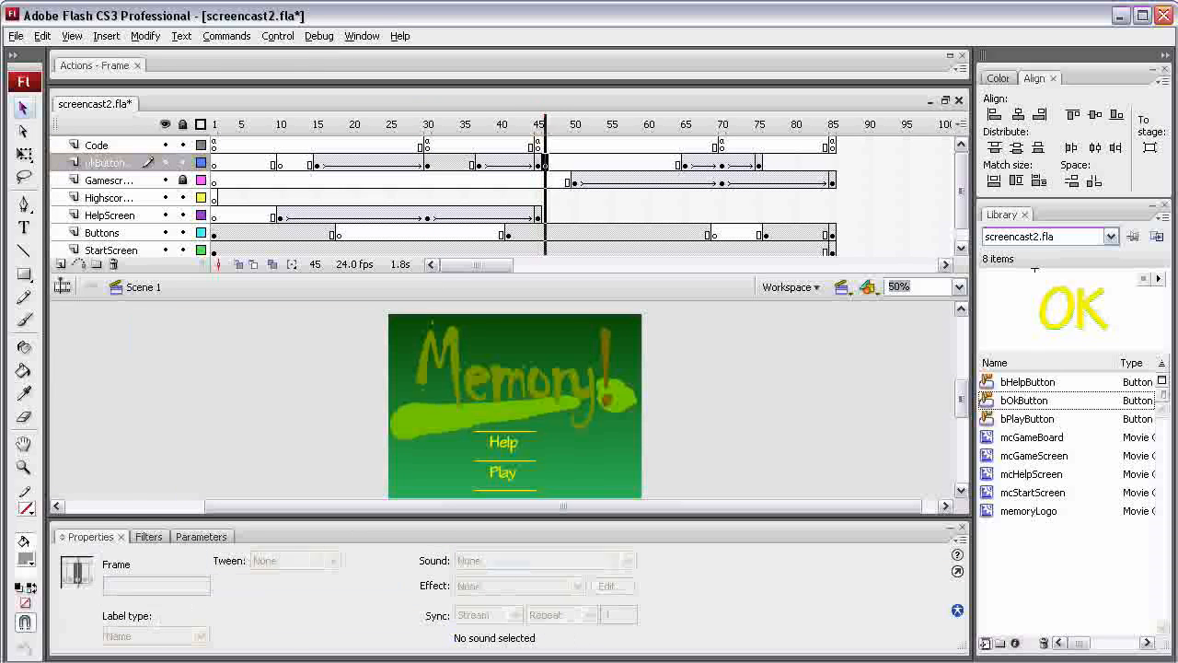
{"action": "left_click", "coordinate": [685, 162]}
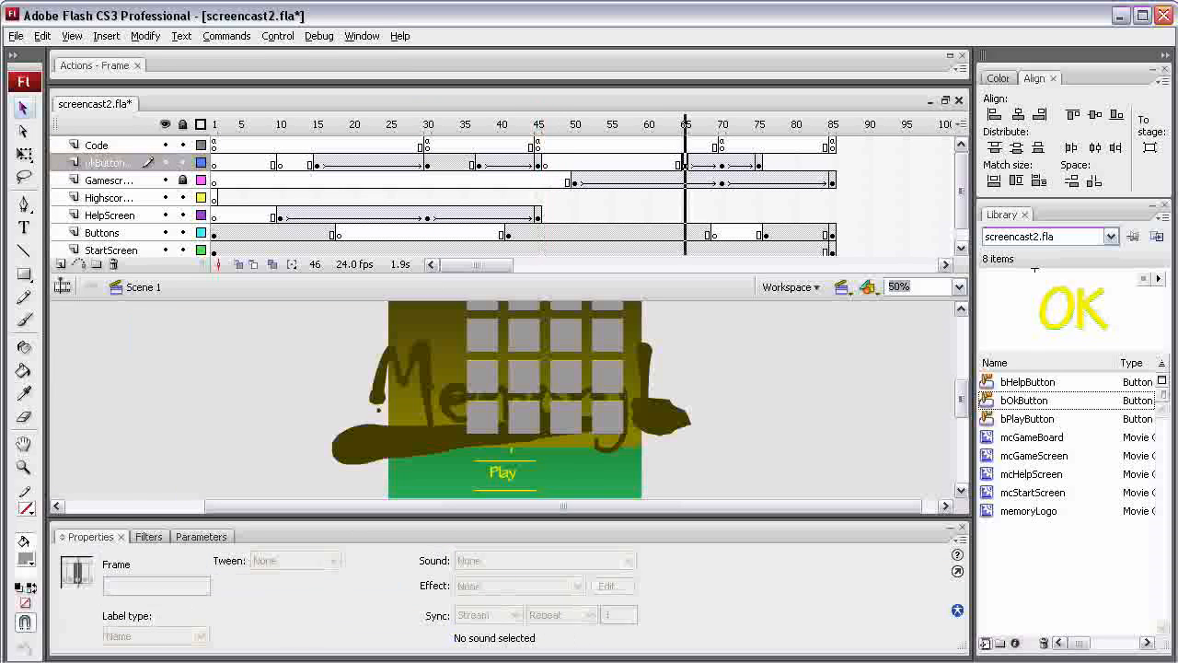
{"action": "left_click", "coordinate": [353, 455]}
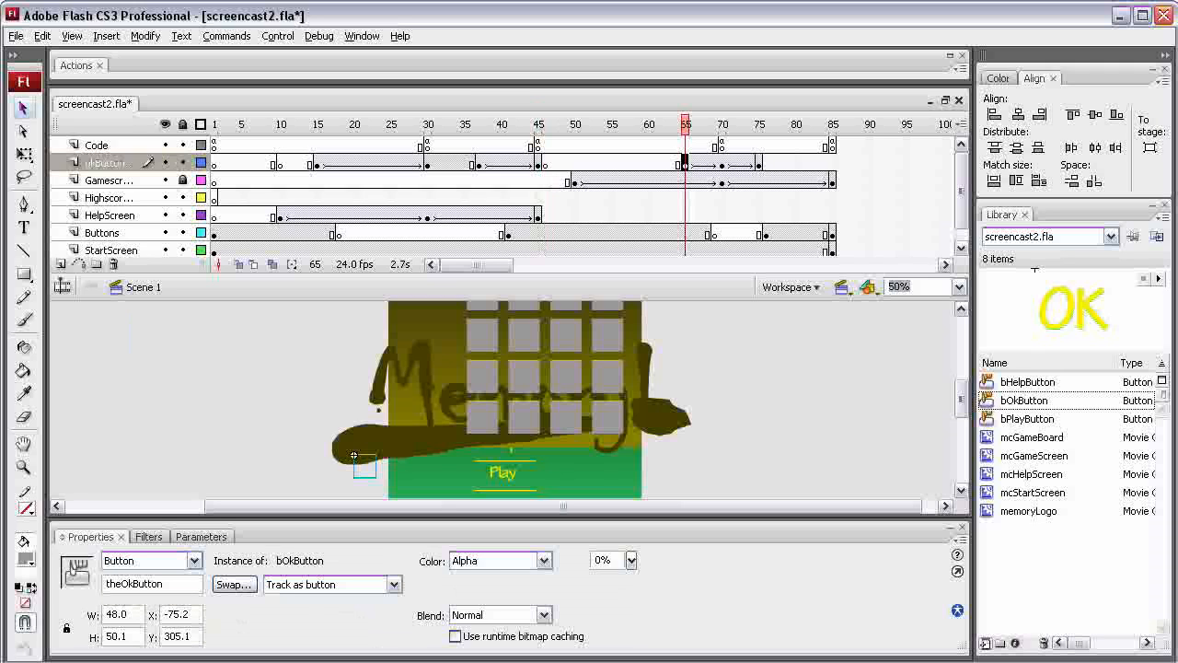
Step: Copy the theOkButton.addEventListener('click', fOkClick); line from the Code layer's frame 30 script
{"action": "left_click", "coordinate": [427, 144]}
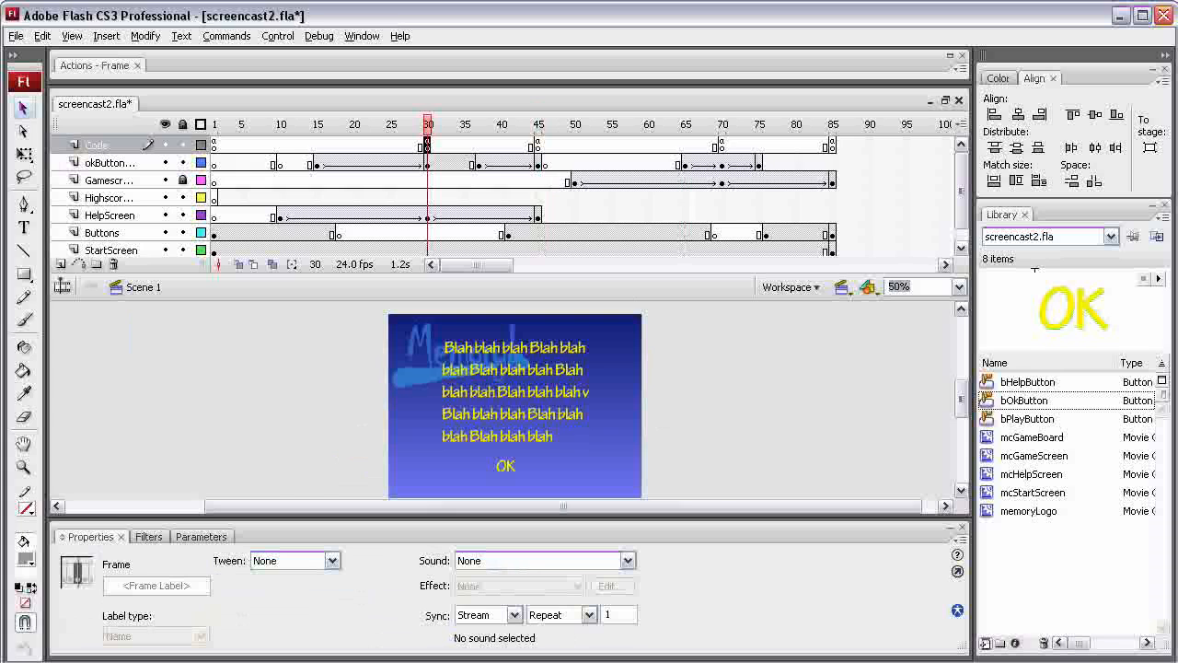
{"action": "key", "text": "F9"}
{"action": "left_click", "coordinate": [353, 139]}
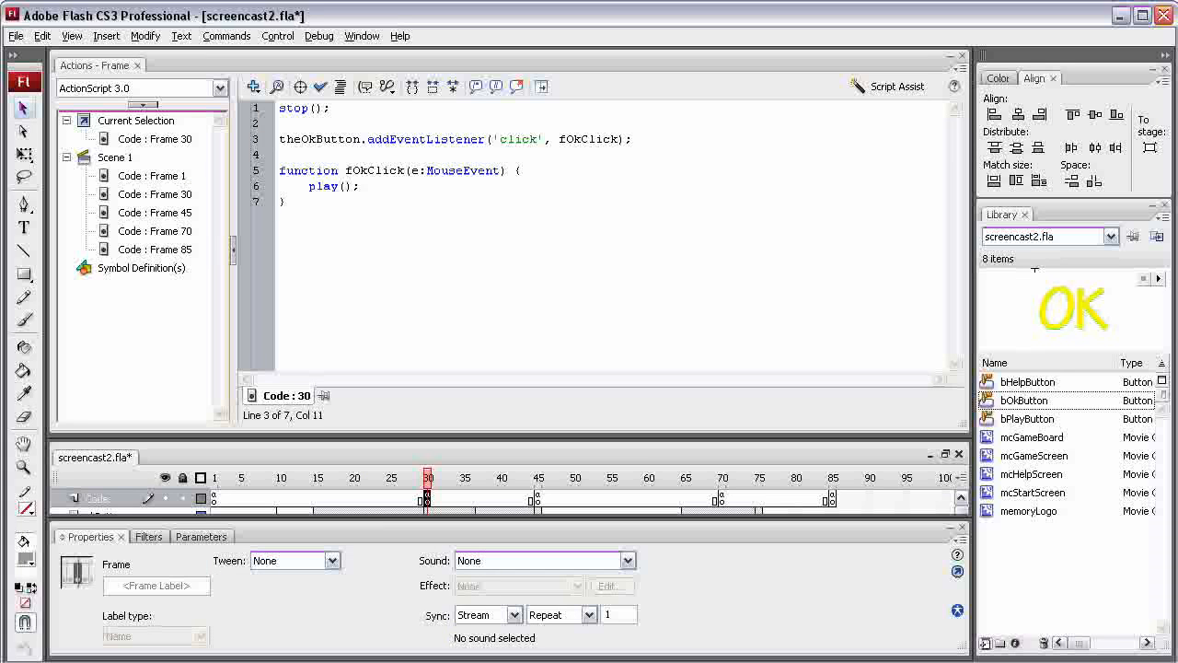
{"action": "left_click_drag", "start_coordinate": [632, 139], "coordinate": [279, 139]}
{"action": "key", "text": "ctrl+c"}
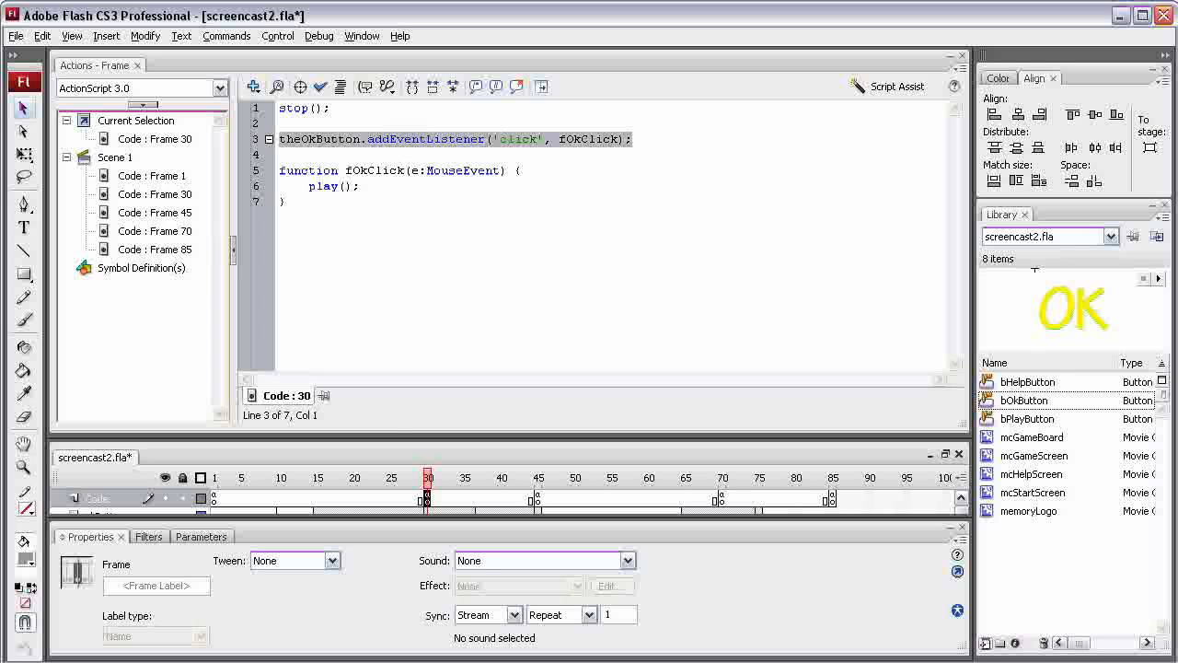
{"action": "key", "text": "F9"}
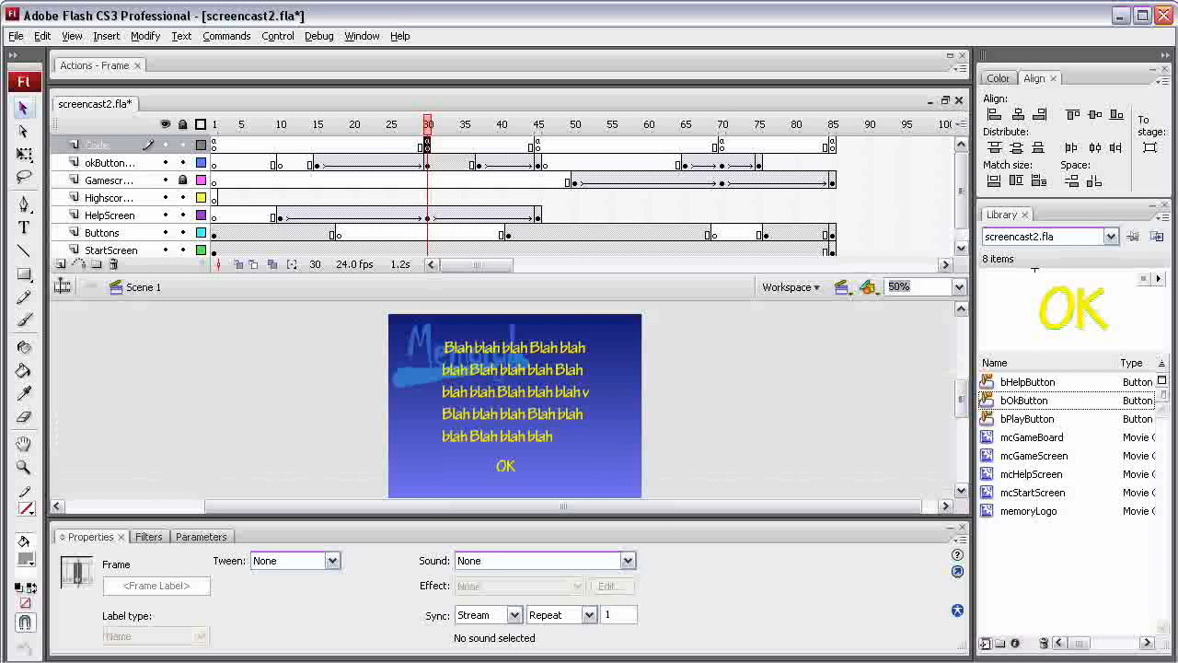
Step: Paste the copied theOkButton listener line below stop(); in the Code layer's frame 70 script, leaving a blank line between, and test the movie
{"action": "left_click", "coordinate": [722, 144]}
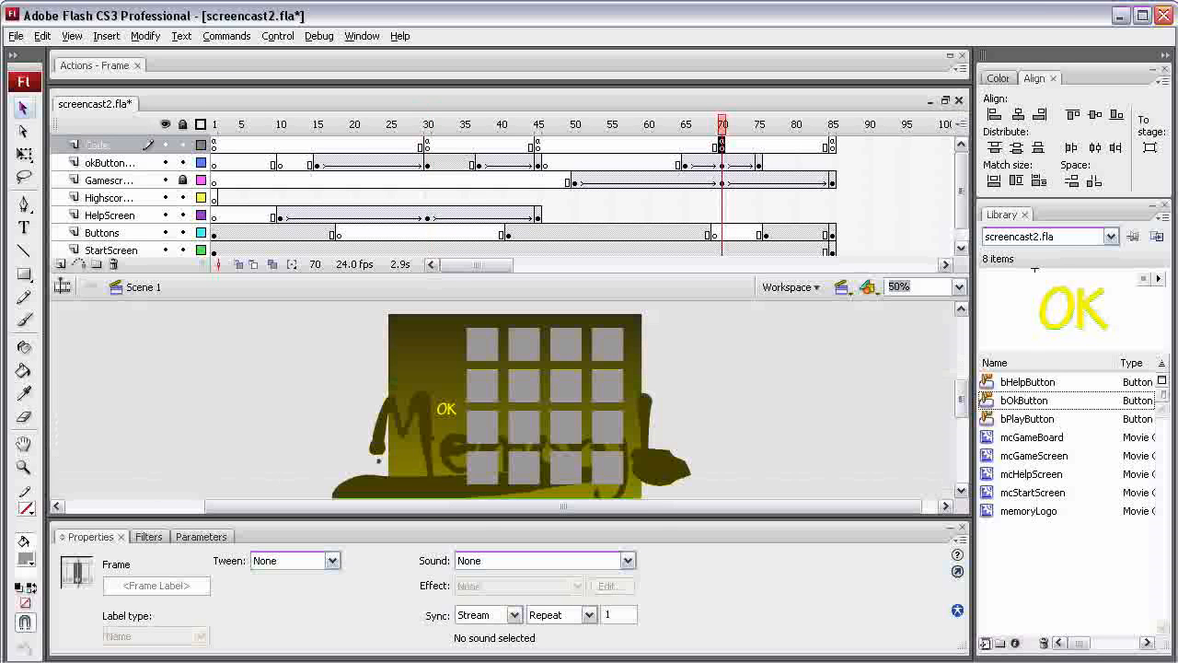
{"action": "key", "text": "F9"}
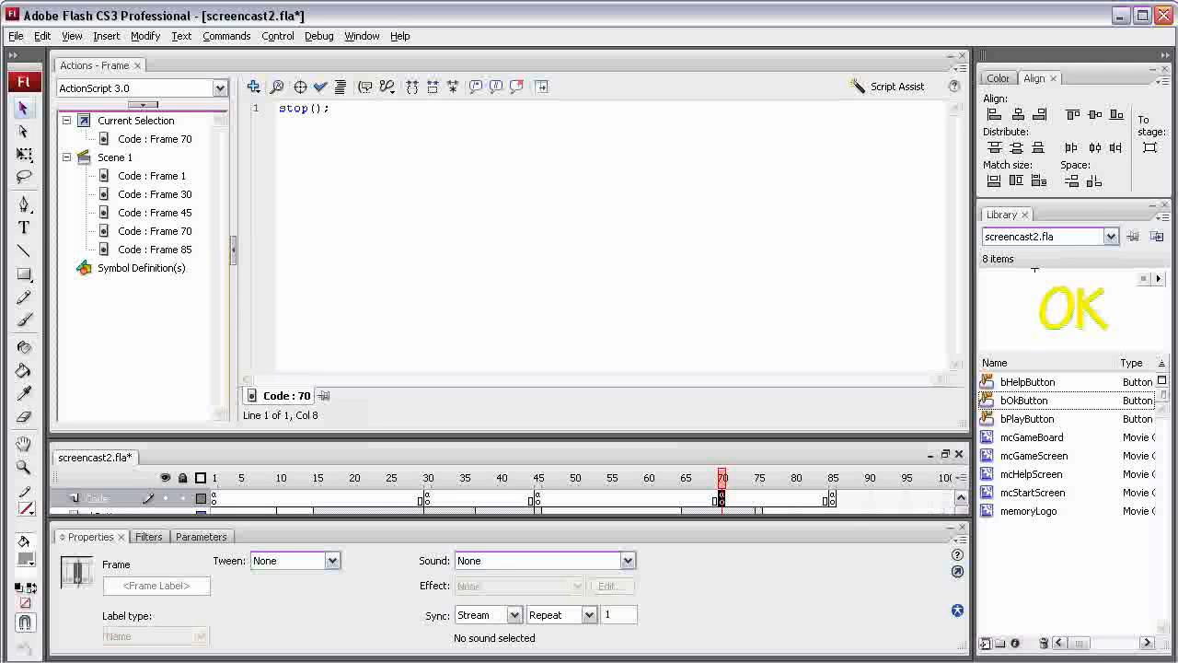
{"action": "key", "text": "Return"}
{"action": "key", "text": "Return"}
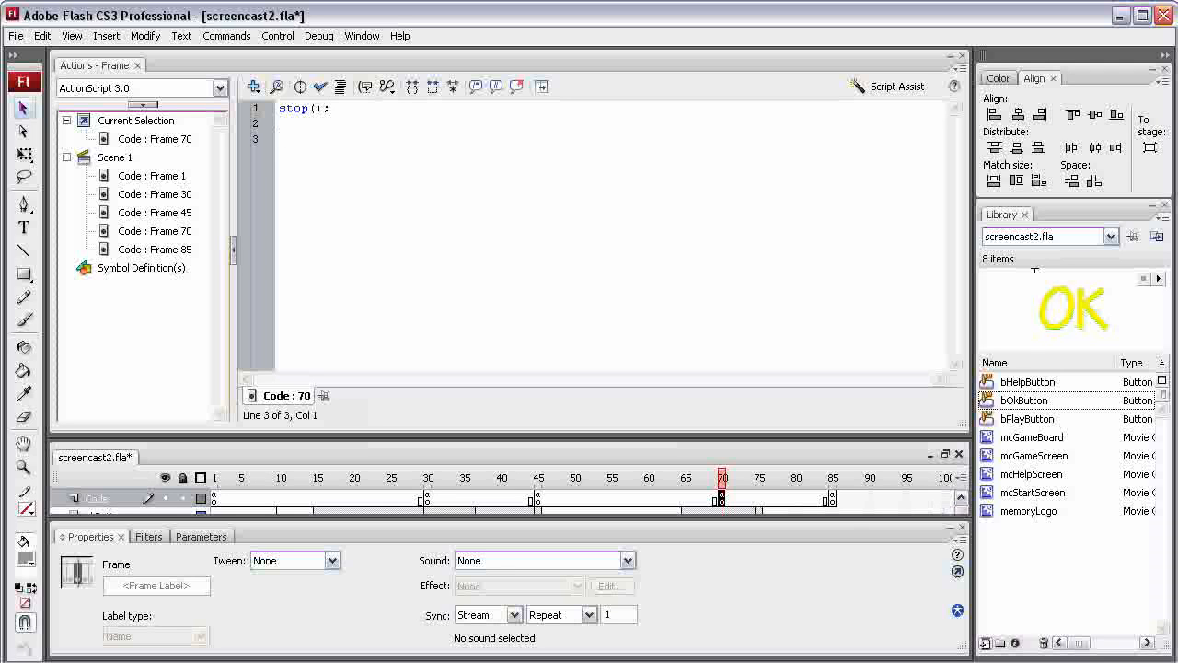
{"action": "key", "text": "ctrl+v"}
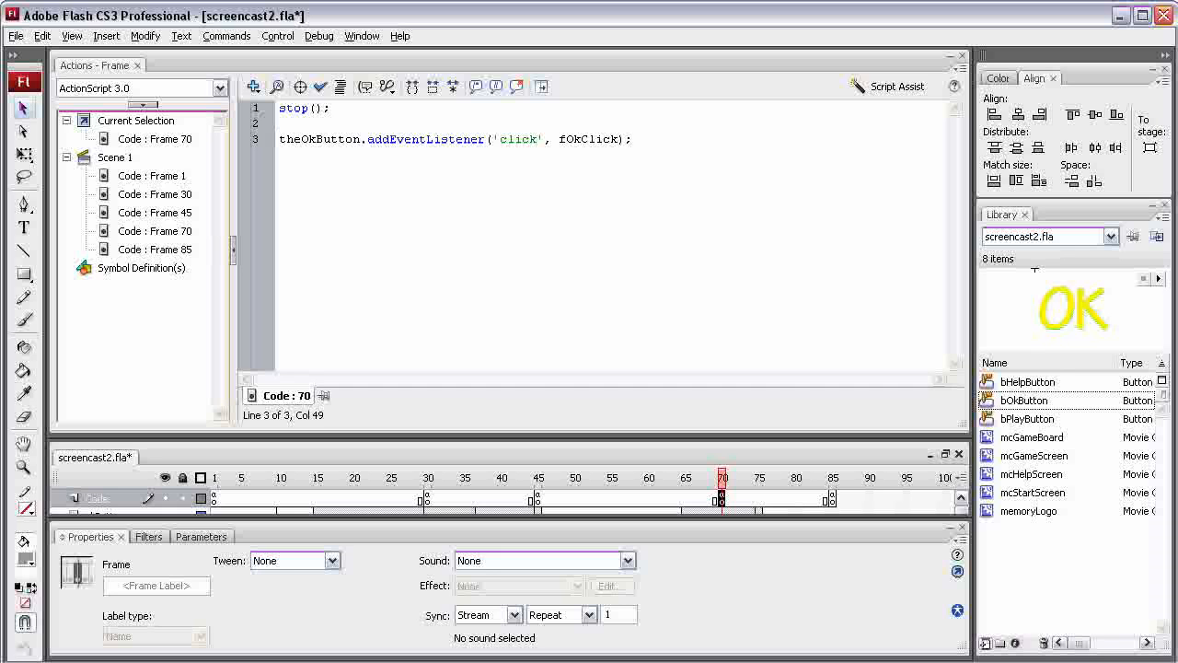
{"action": "key", "text": "F9"}
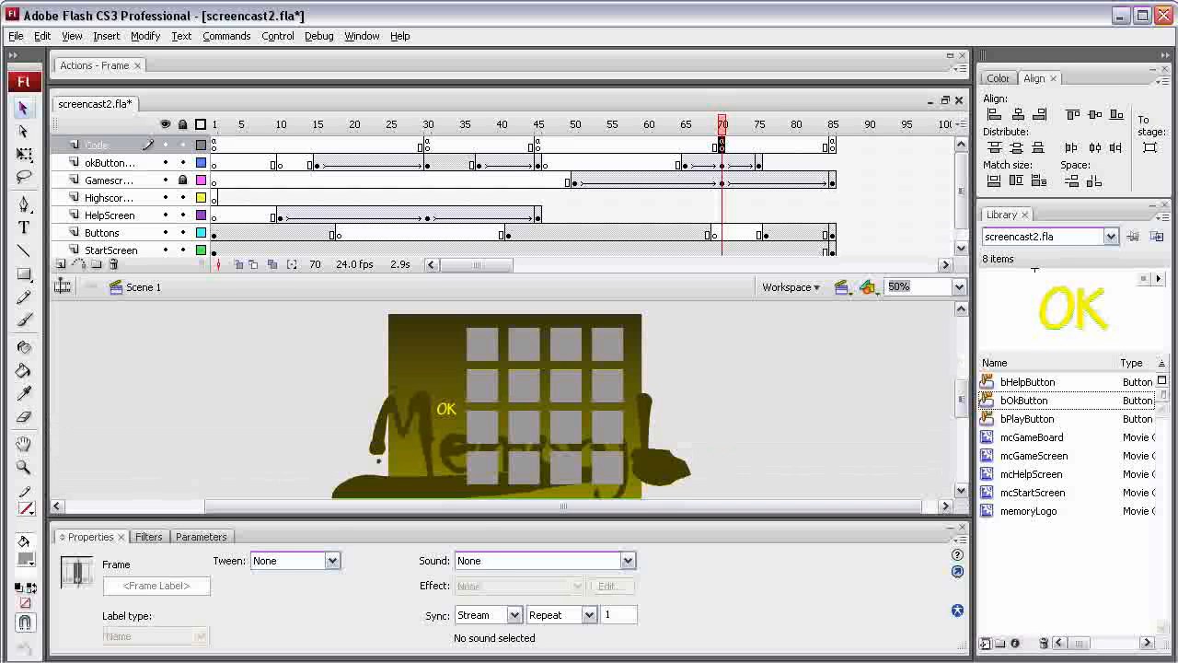
{"action": "key", "text": "ctrl+Return"}
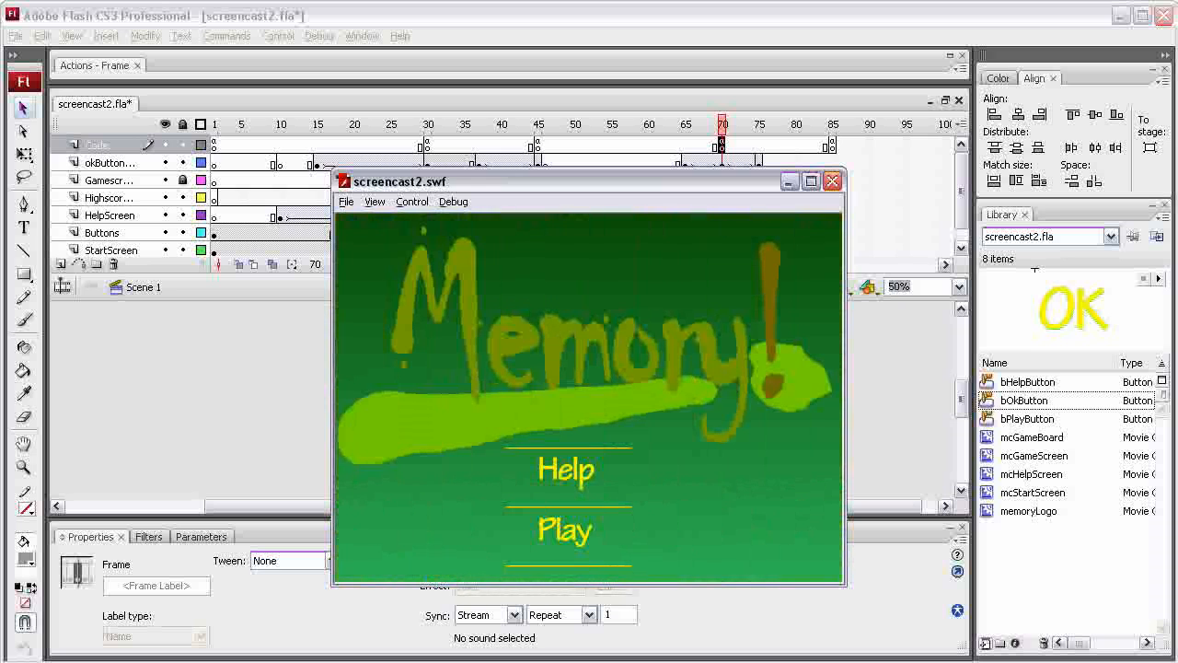
{"action": "left_click", "coordinate": [832, 180]}
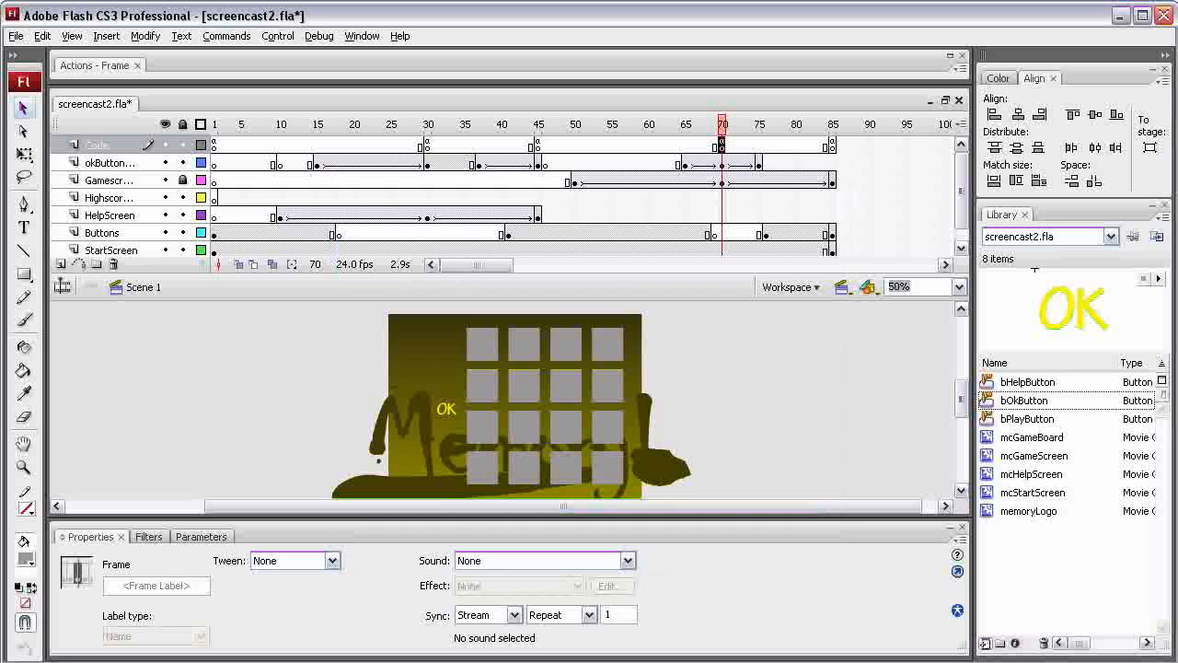